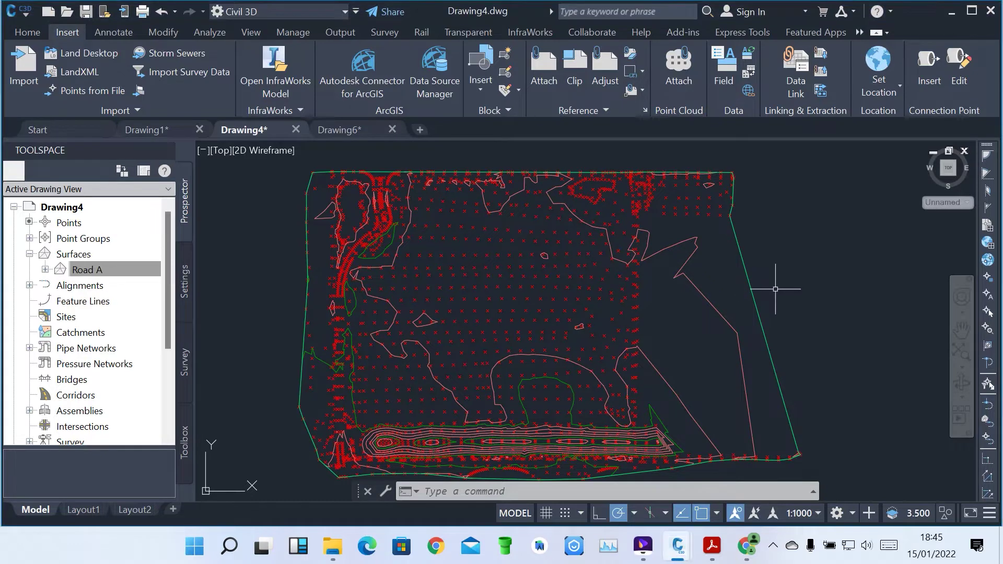
Step: Examine the Road A surface's contours and survey points across the whole site, including the long contoured strip along the south edge
middle_drag(571, 326, 574, 256)
scroll(486, 406, up, 2)
mouse_move(486, 405)
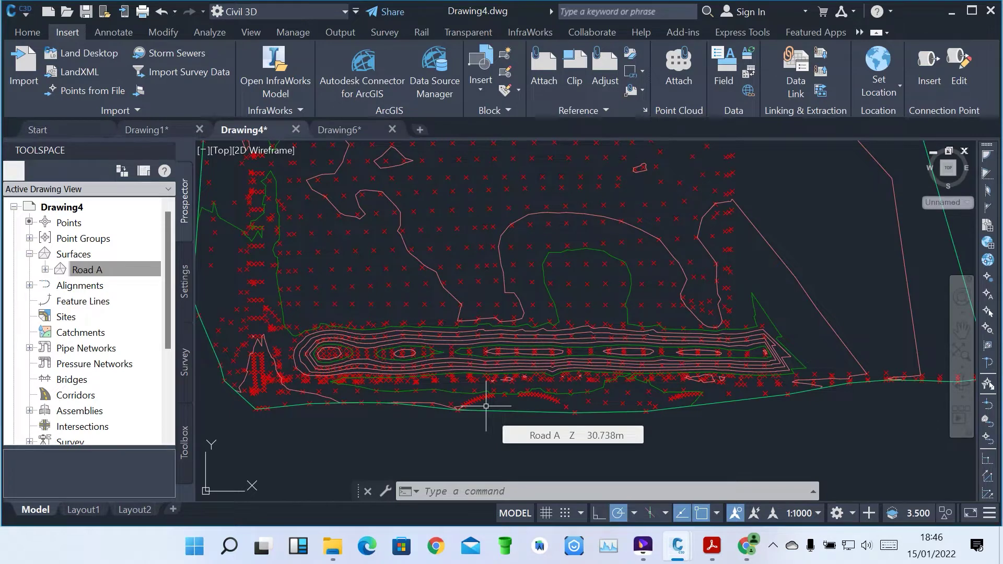
scroll(486, 406, down, 6)
scroll(477, 329, up, 4)
scroll(430, 265, down, 1)
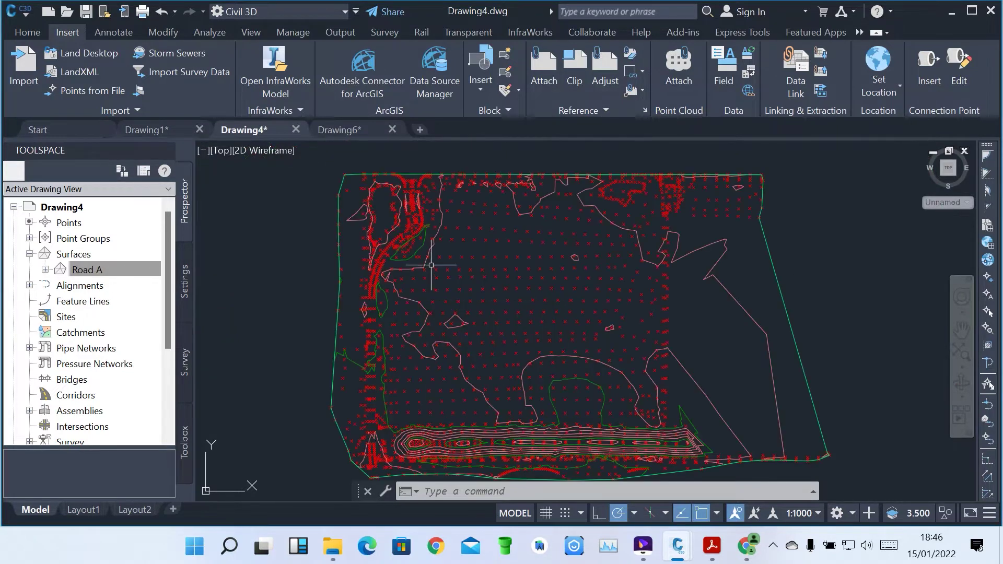
scroll(430, 265, up, 3)
scroll(425, 265, down, 4)
scroll(425, 292, up, 3)
scroll(424, 324, down, 5)
scroll(426, 328, up, 4)
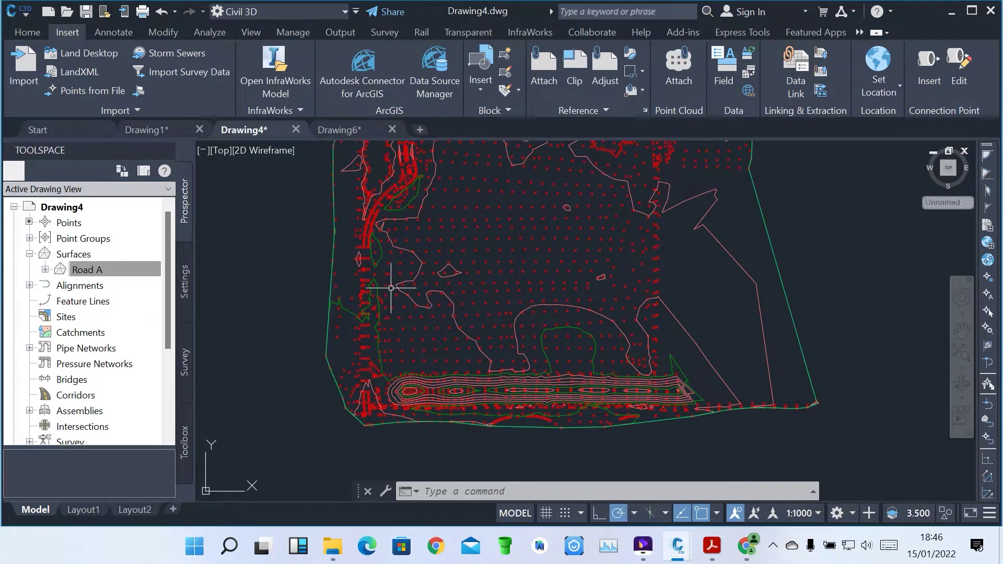
scroll(393, 287, down, 7)
scroll(397, 283, up, 7)
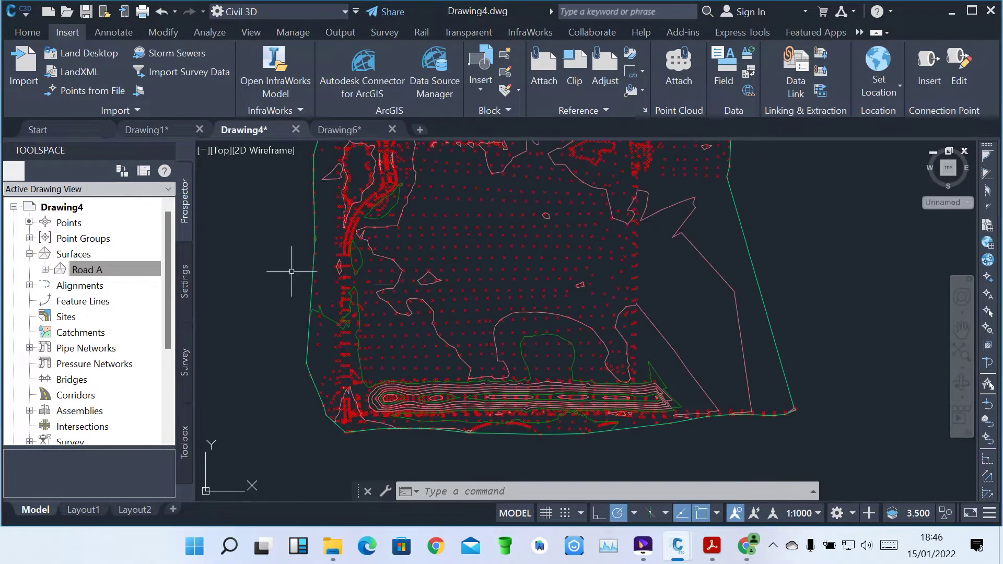
Step: Expand the Alignments collection of Drawing4 and look through the available alignment creation commands
click(87, 270)
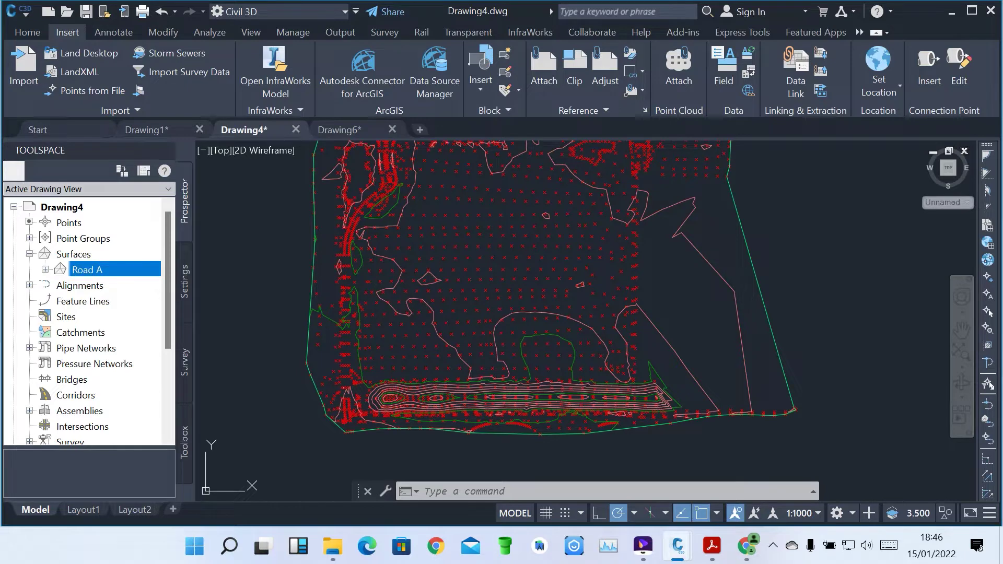
click(29, 285)
click(27, 32)
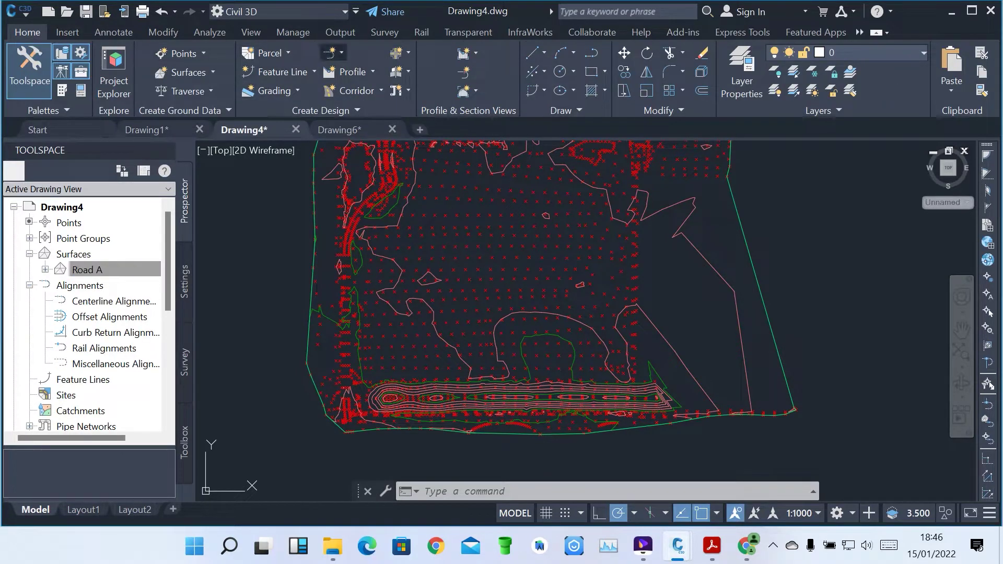
click(334, 53)
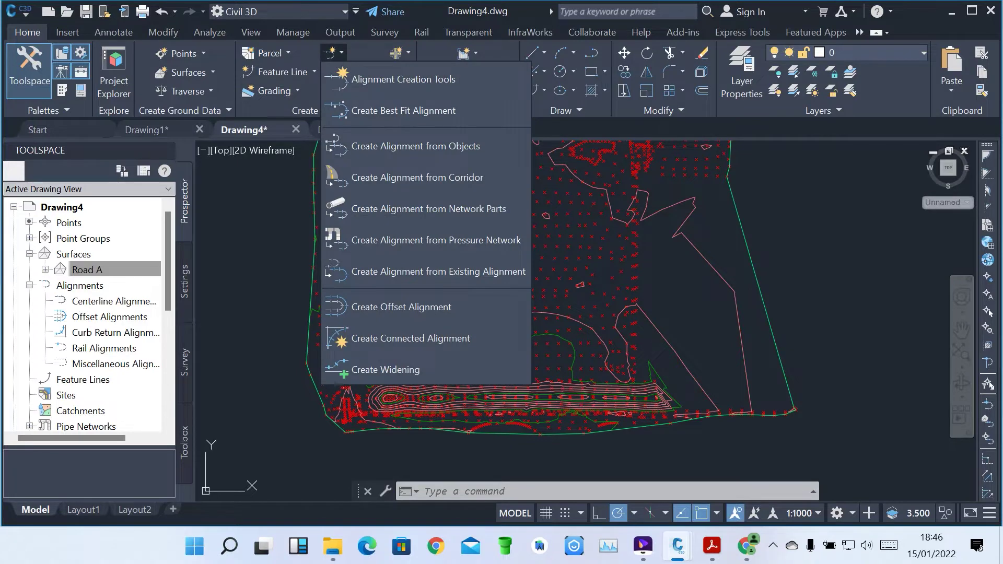
click(87, 269)
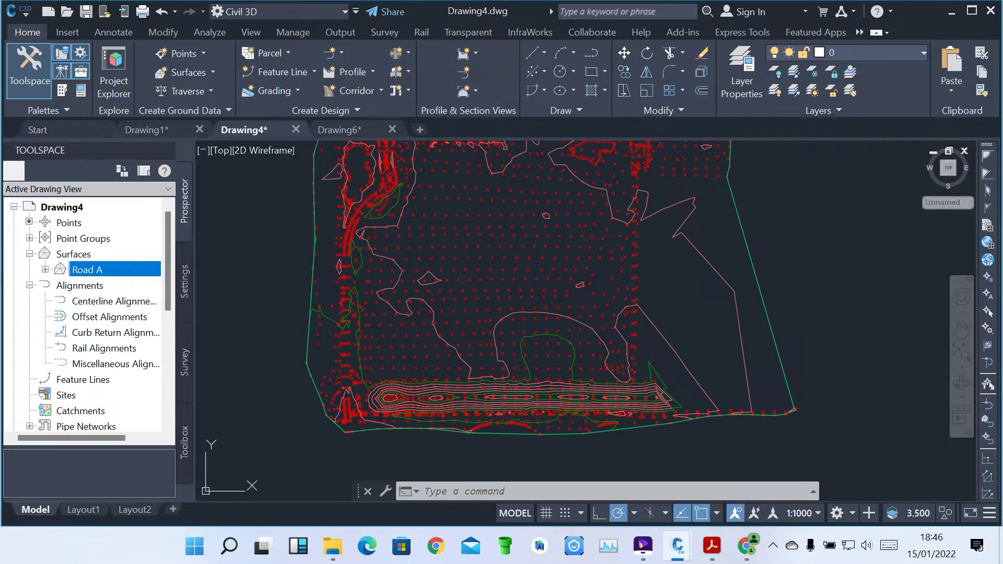
Step: Review the centerline, offset, curb return and rail alignment categories in the drawing's Alignments collection
click(114, 301)
click(110, 317)
click(115, 332)
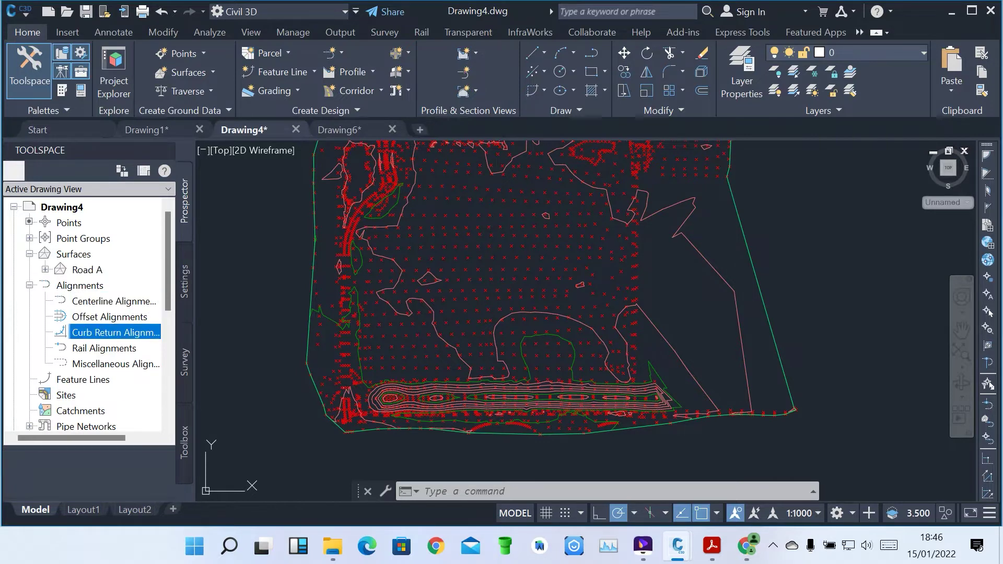
click(104, 348)
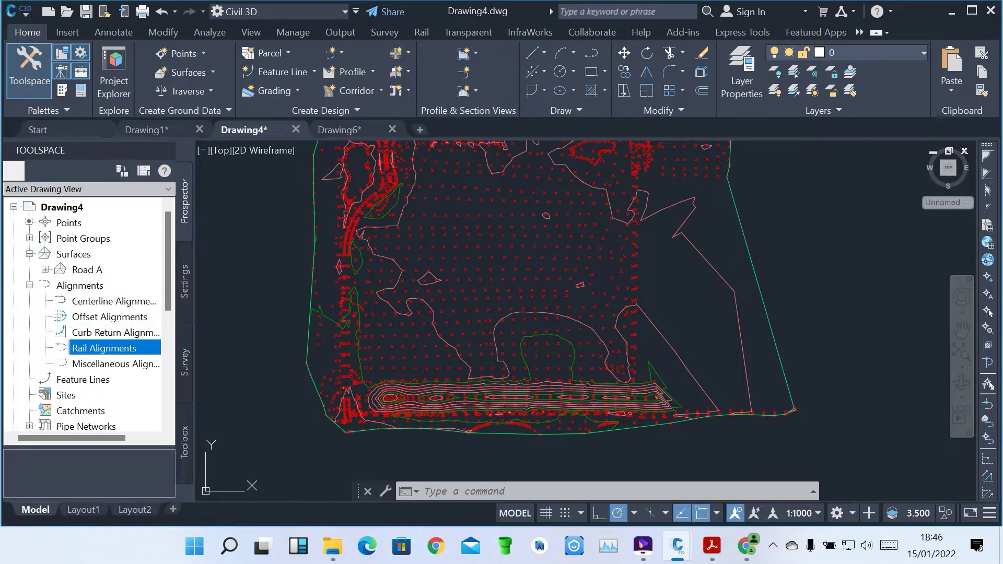
click(114, 301)
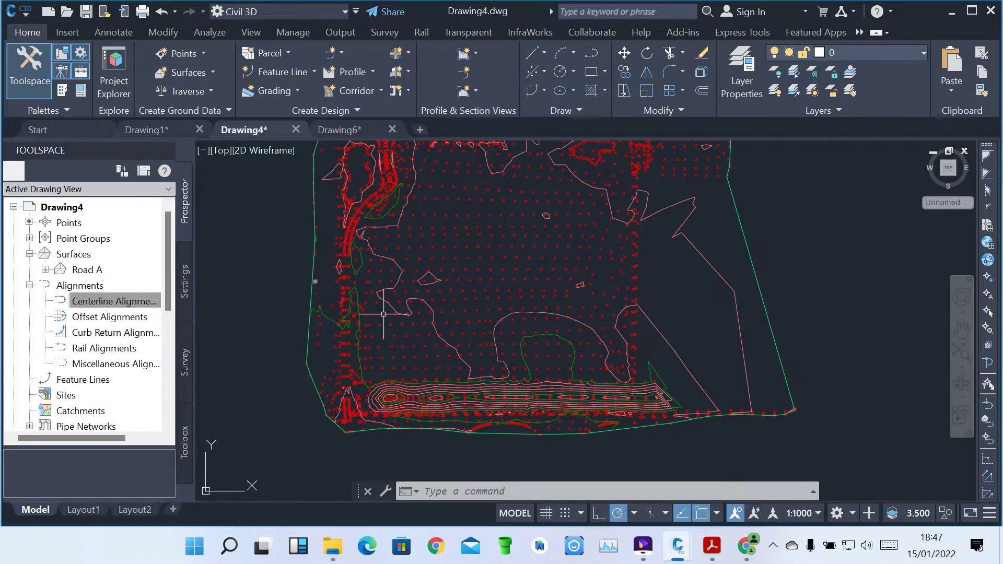
scroll(351, 415, up, 2)
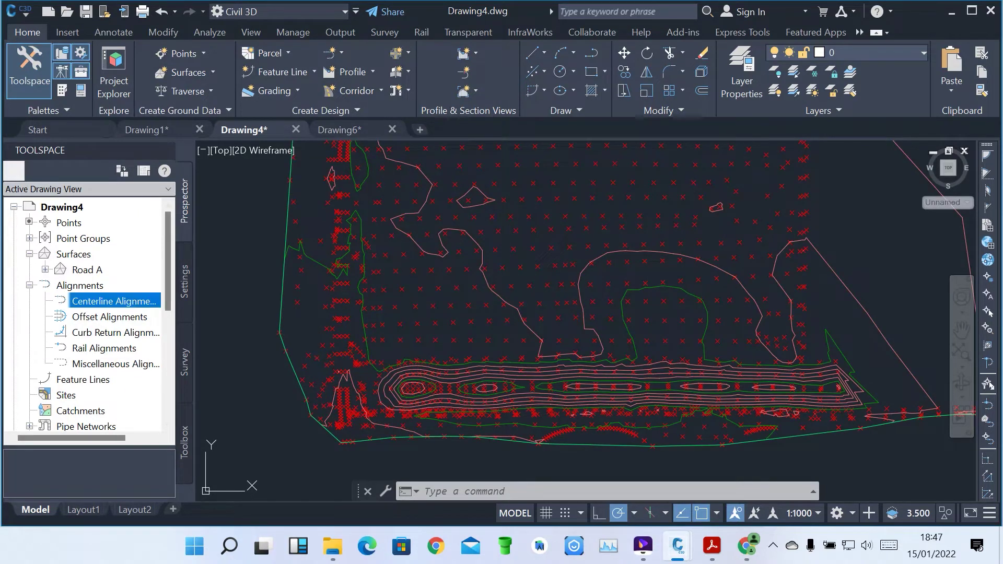
right_click(121, 301)
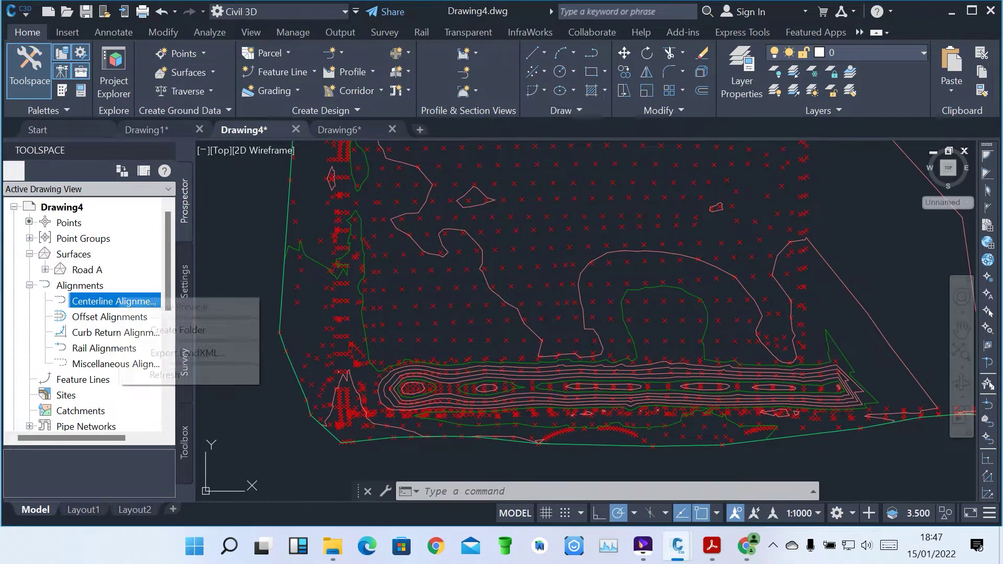
key(Escape)
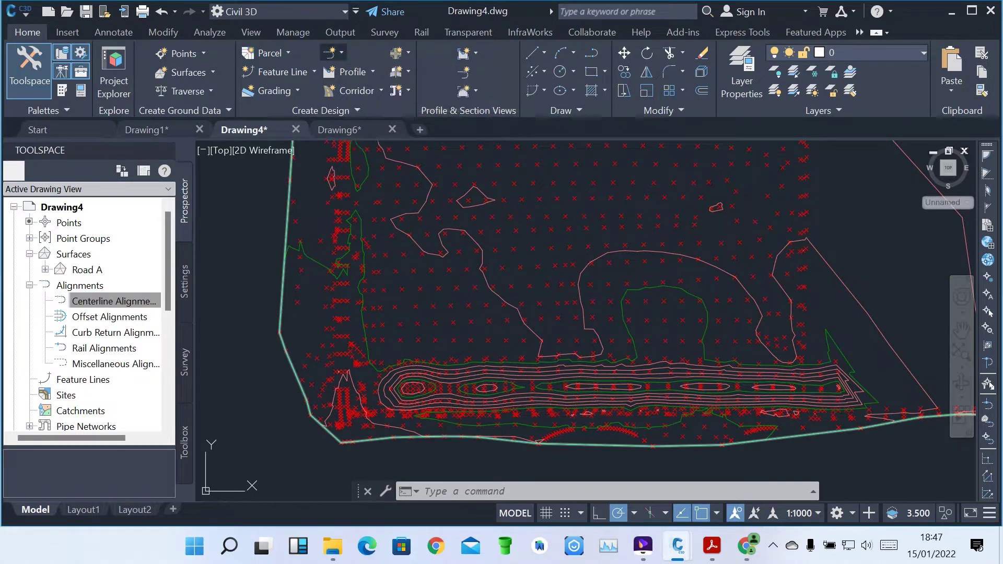
Step: Start a new alignment with the Alignment Creation Tools and name it "Alignment -Road A"
click(337, 52)
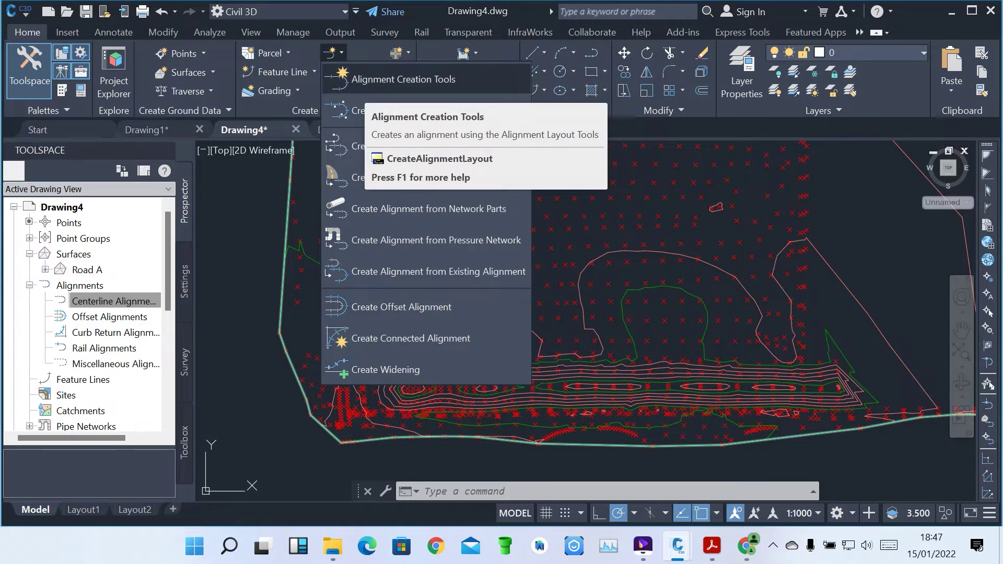
click(403, 79)
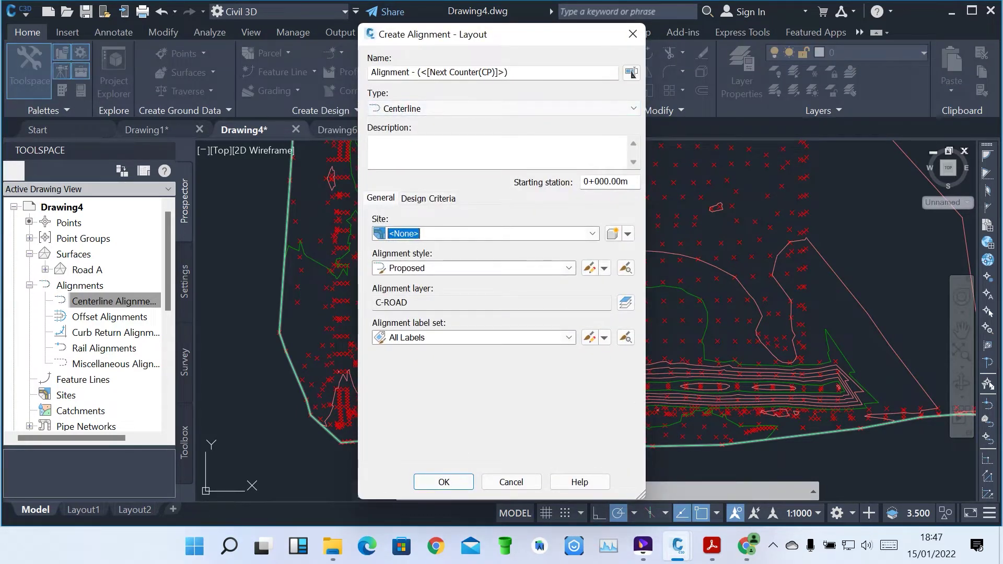
key(ctrl+shift+Left)
key(ctrl+shift+Left)
key(ctrl+shift+Left)
key(ctrl+shift+Left)
key(ctrl+shift+Left)
key(ctrl+shift+Left)
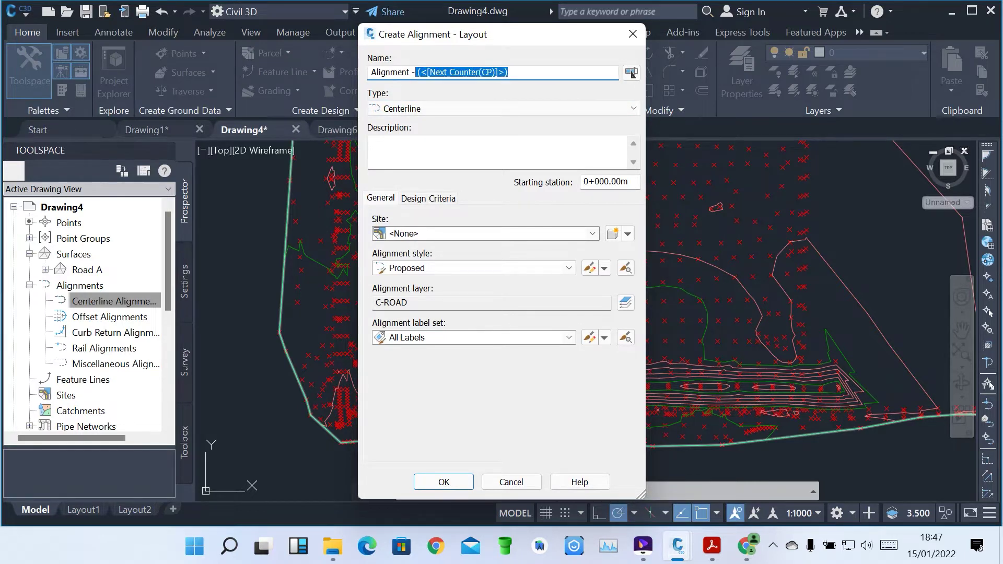
text(Road A)
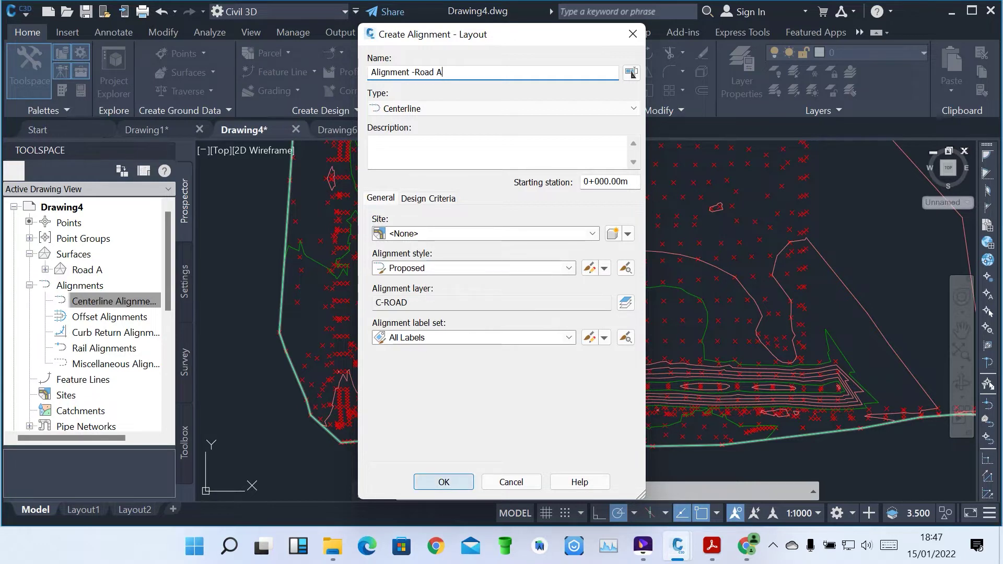
Step: Keep the alignment type as Centerline and create it with the Proposed style and the All Labels label set
key(Tab)
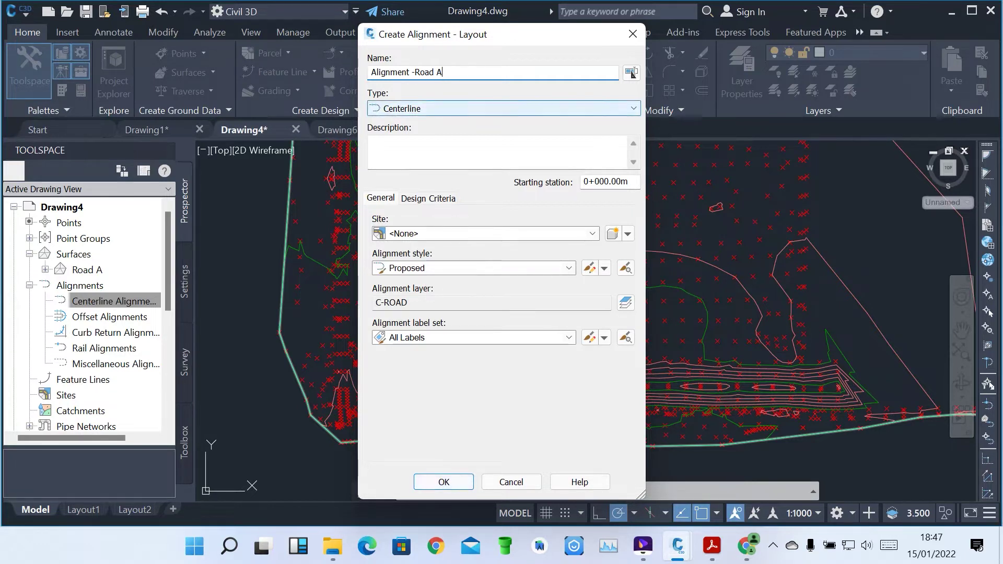
key(alt+Down)
key(Return)
key(Tab)
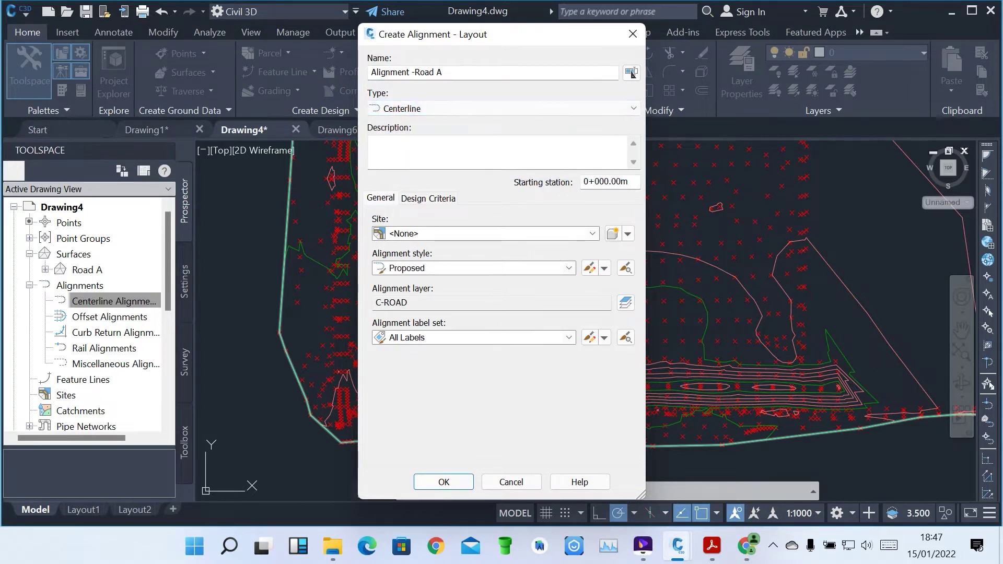
key(Return)
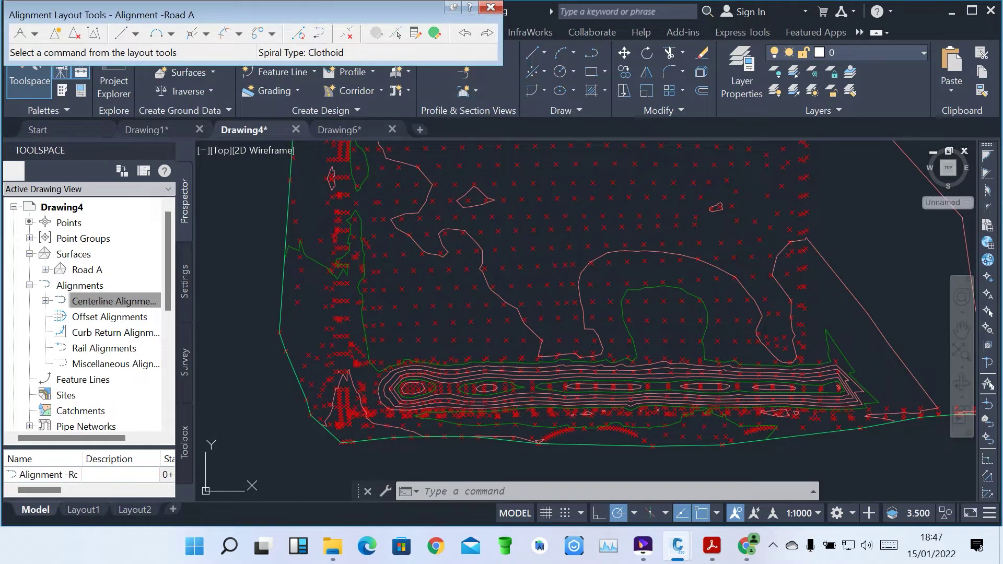
Step: Begin a Tangent-Tangent (With curves) layout at the surface's southwest boundary and lay the first tangents northward along the road's survey points
click(34, 33)
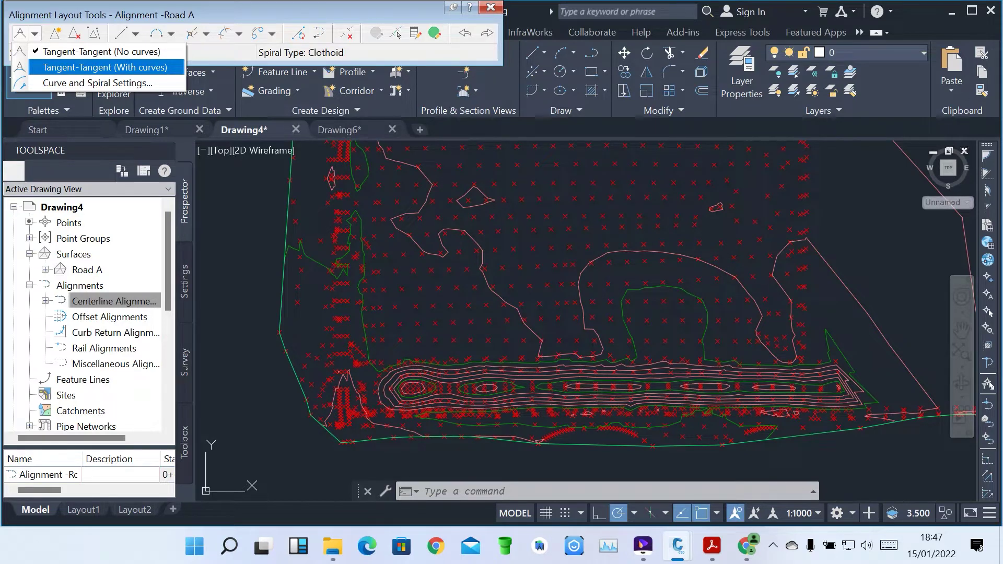
click(105, 67)
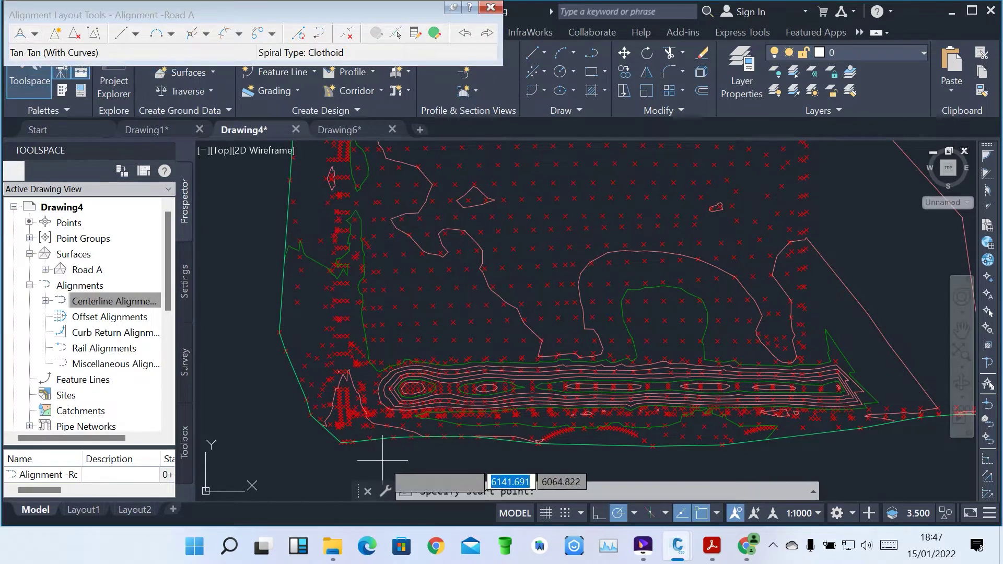
click(353, 442)
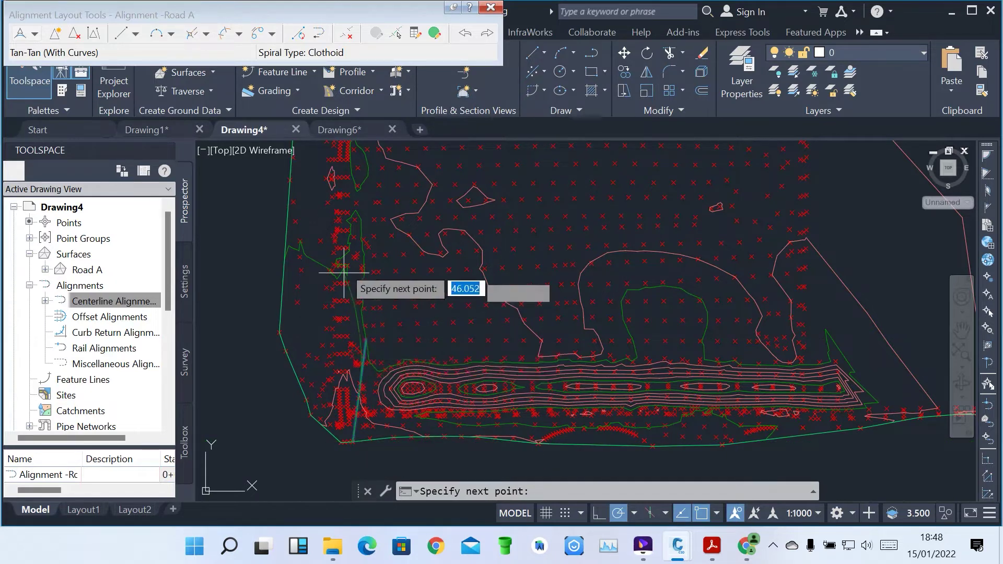
click(324, 215)
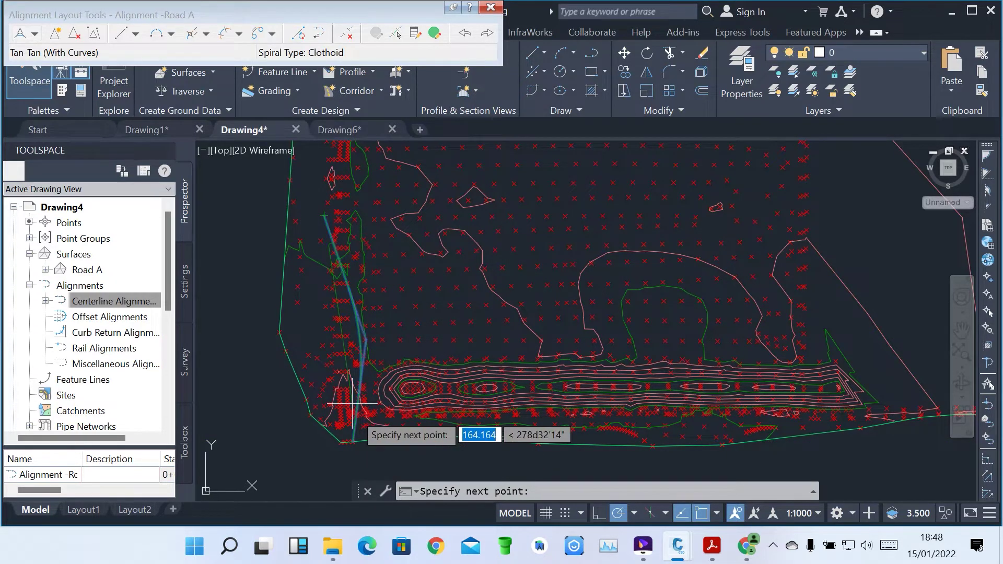
scroll(355, 403, down, 3)
scroll(342, 318, up, 5)
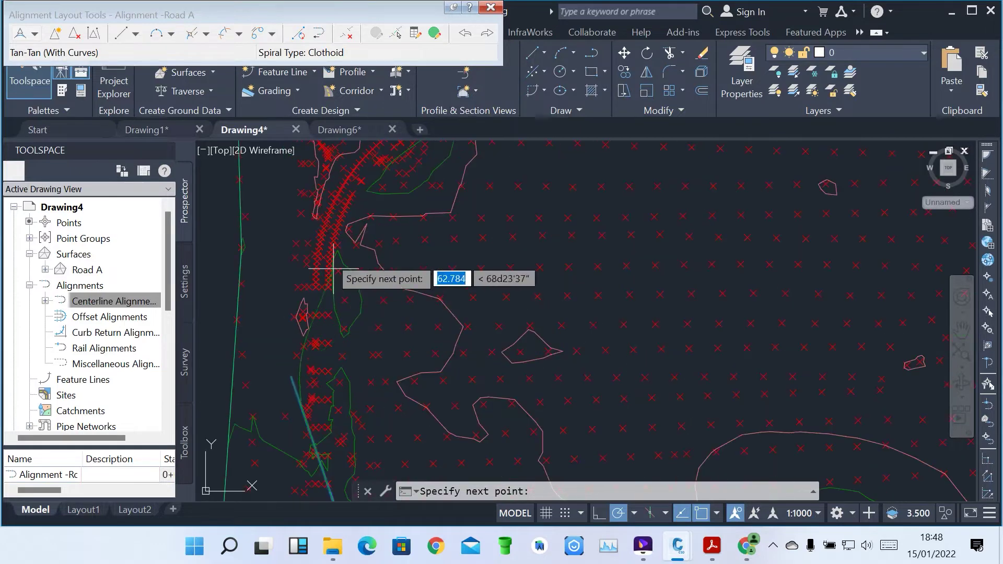
Step: Continue the alignment tangents northeast along the road bend and finish the alignment on the surface's north boundary
click(332, 223)
scroll(365, 402, down, 2)
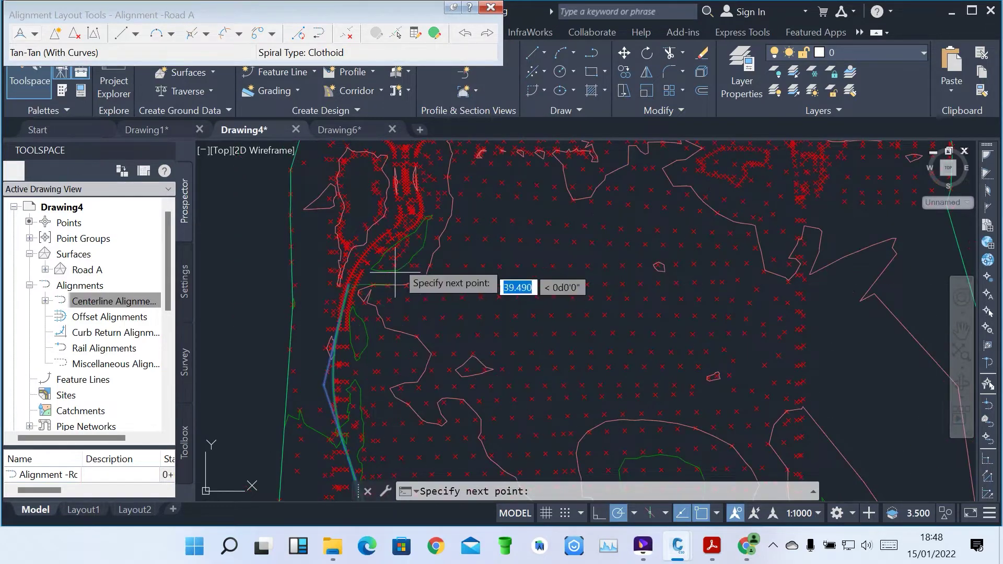
click(417, 206)
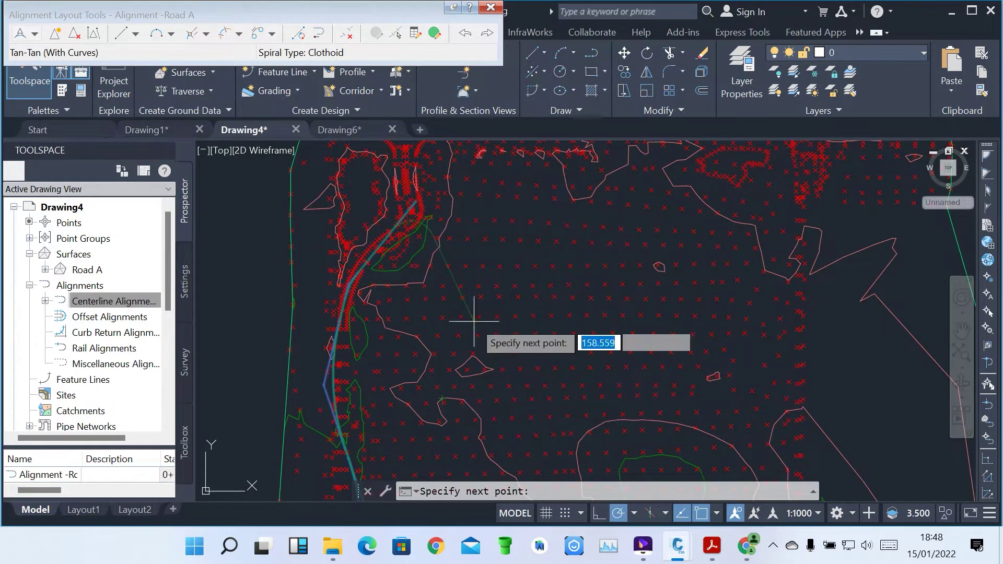
scroll(465, 361, down, 3)
scroll(444, 298, up, 5)
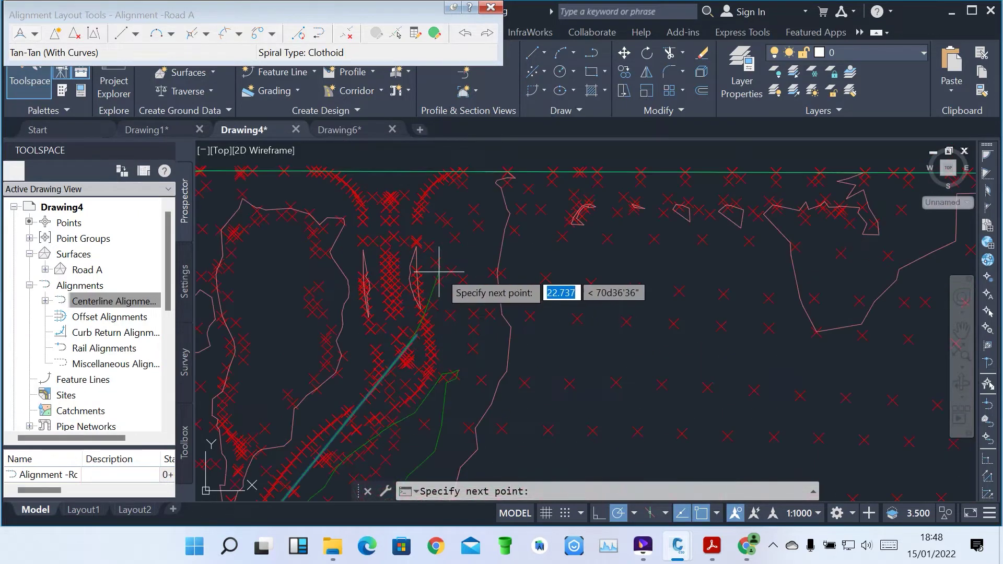
click(462, 170)
scroll(449, 173, down, 2)
key(Return)
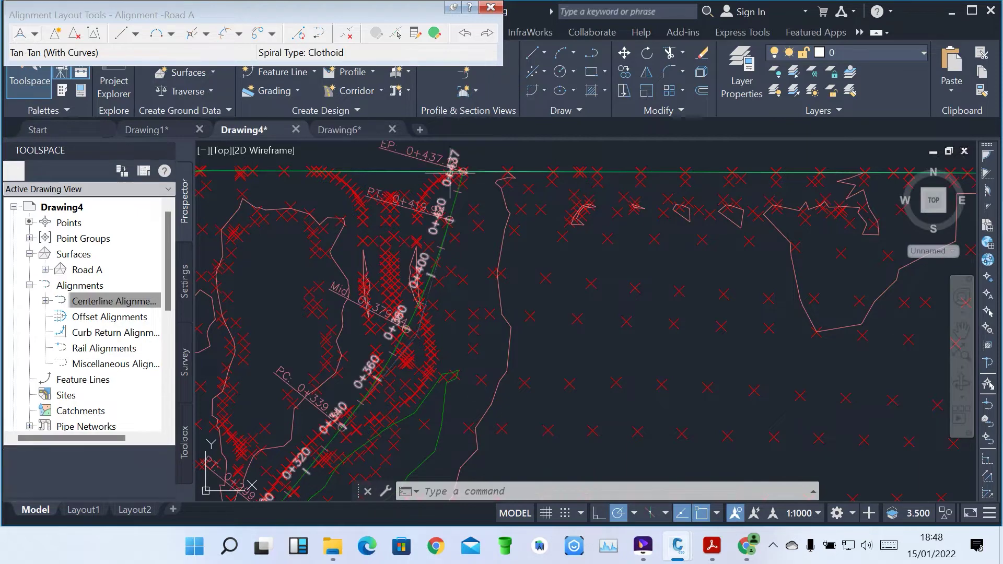
Step: Examine the Road A alignment and its station, geometry point and design speed labels from the southern start to the northern end
scroll(511, 211, down, 2)
scroll(512, 211, down, 2)
scroll(488, 307, up, 10)
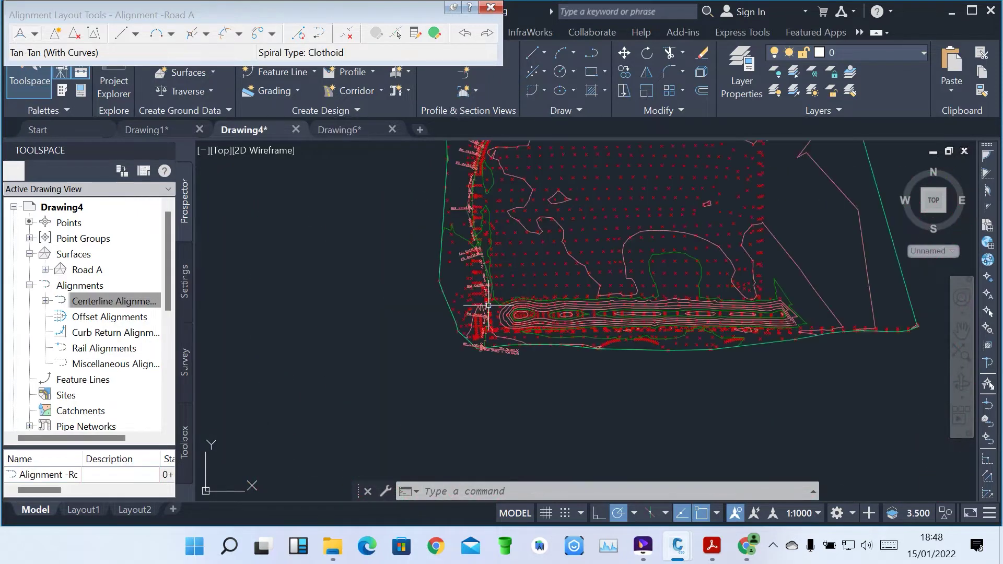
scroll(483, 407, up, 6)
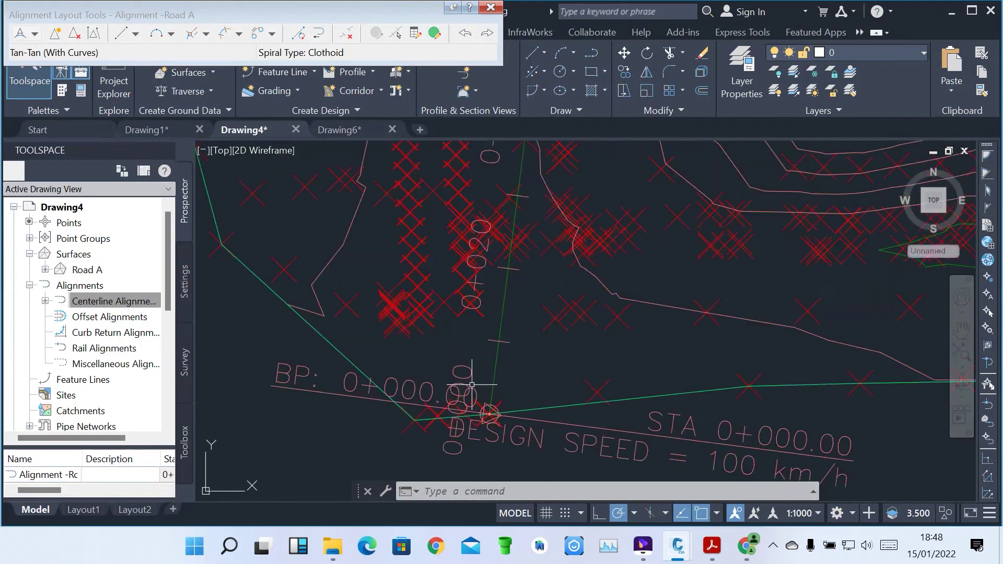
scroll(480, 372, down, 2)
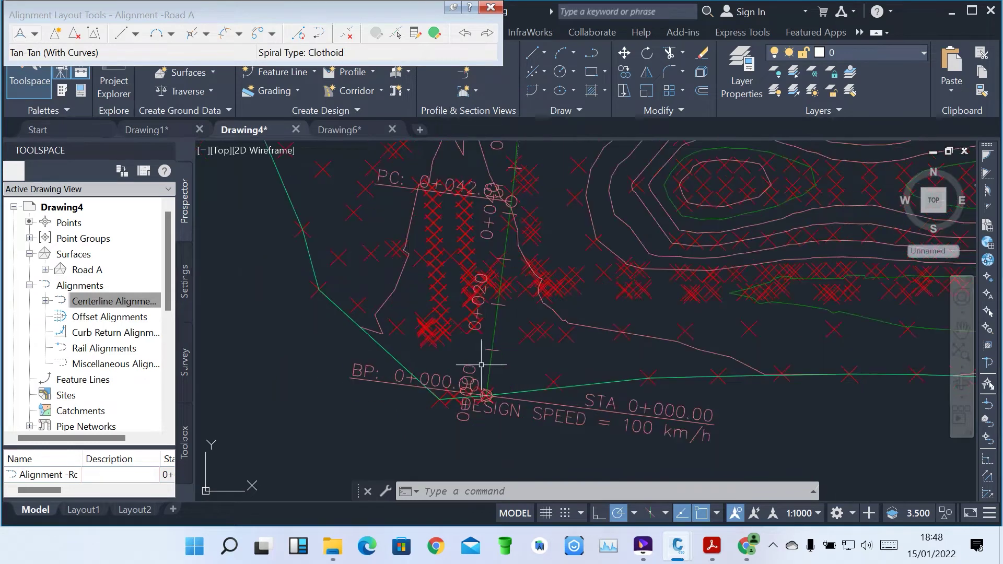
scroll(468, 391, down, 4)
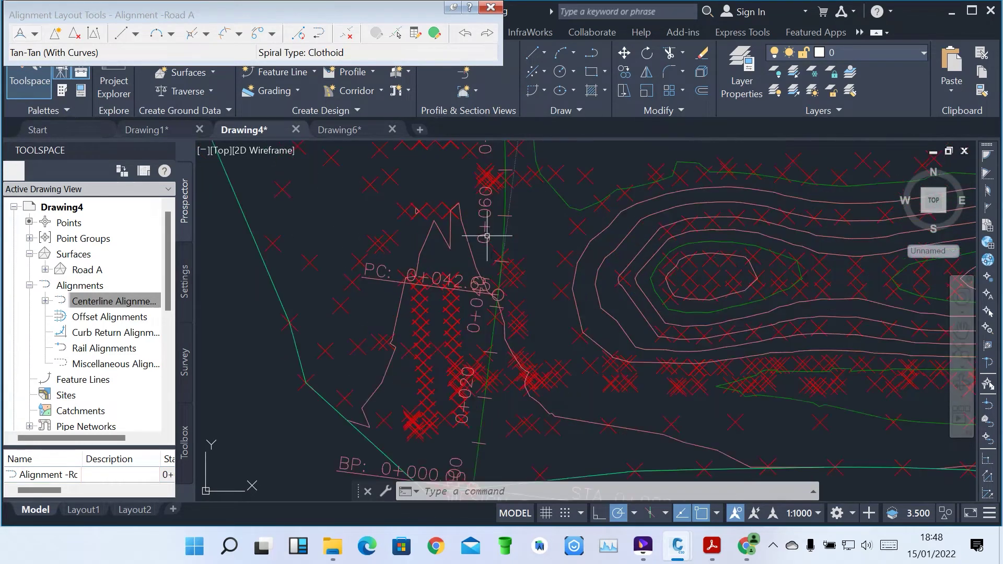
scroll(470, 364, down, 2)
scroll(502, 237, up, 8)
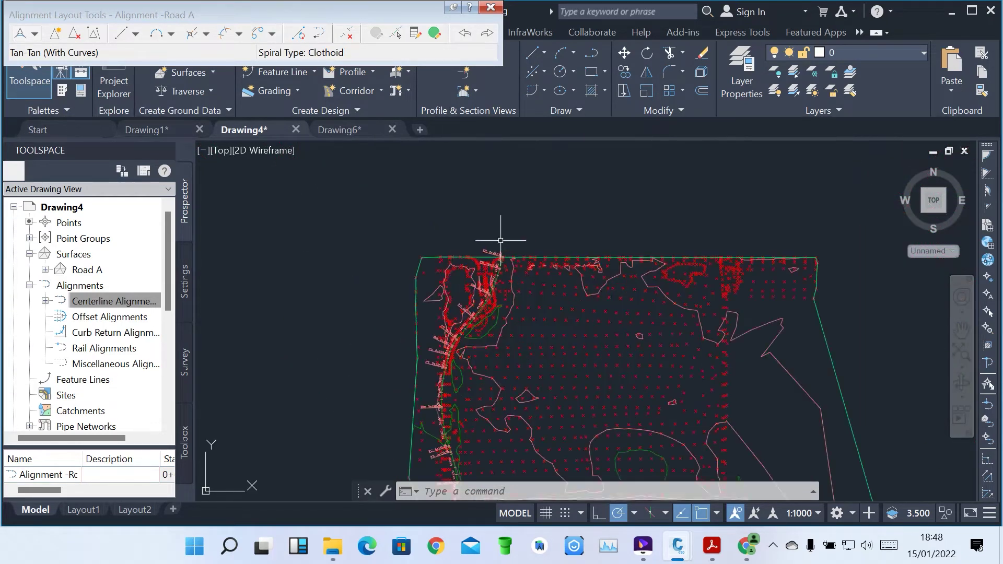
Step: Check the station and geometry point labels at Road A's northern end and close the alignment layout tools
scroll(535, 218, up, 3)
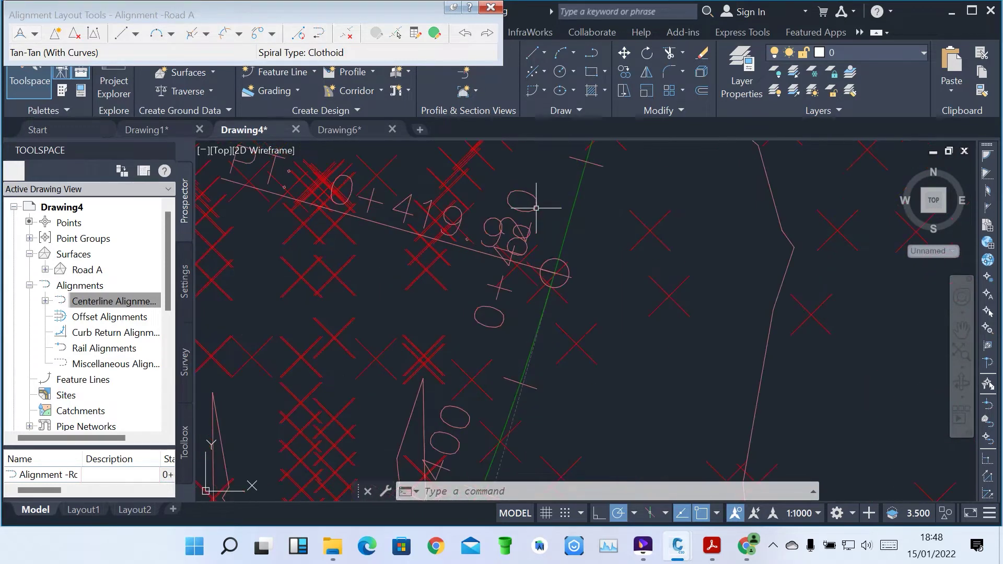
scroll(516, 353, down, 2)
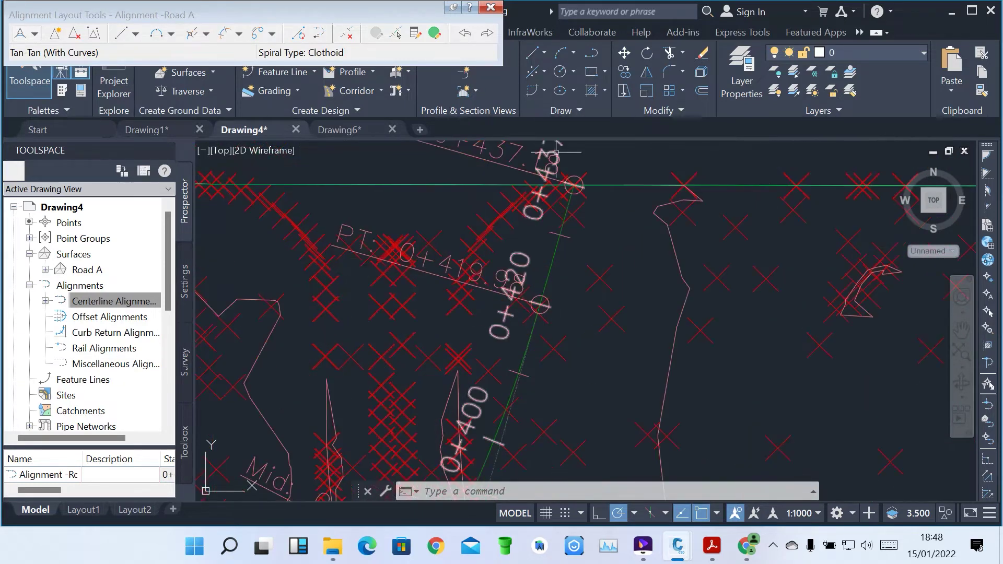
scroll(525, 321, up, 4)
scroll(521, 308, down, 3)
scroll(535, 267, down, 6)
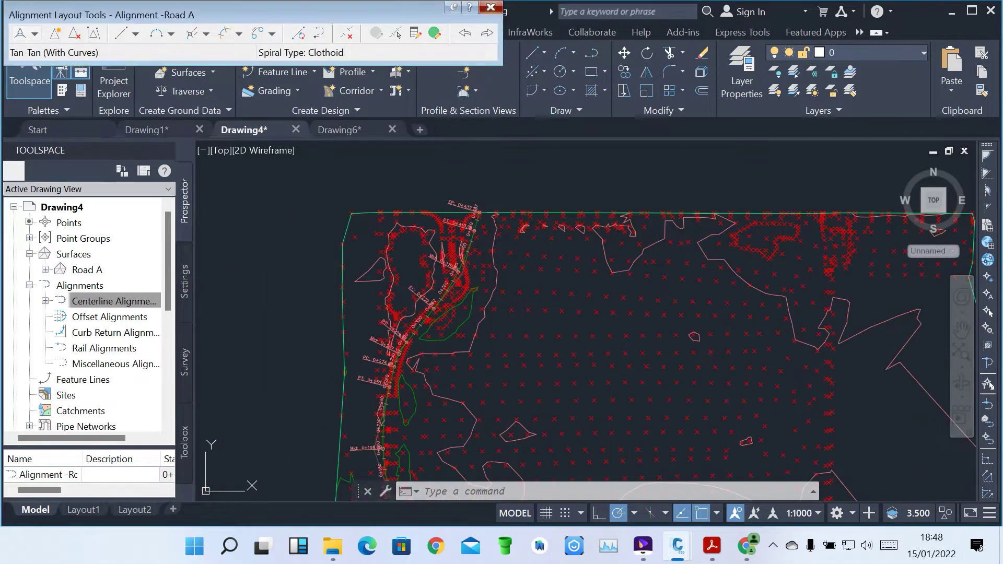
key(Escape)
key(Escape)
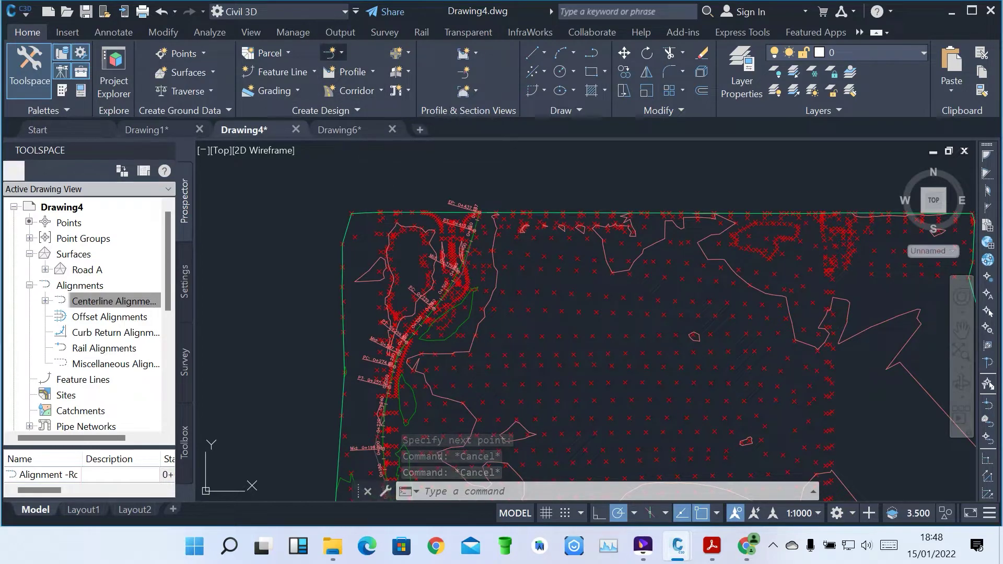
click(334, 52)
key(Escape)
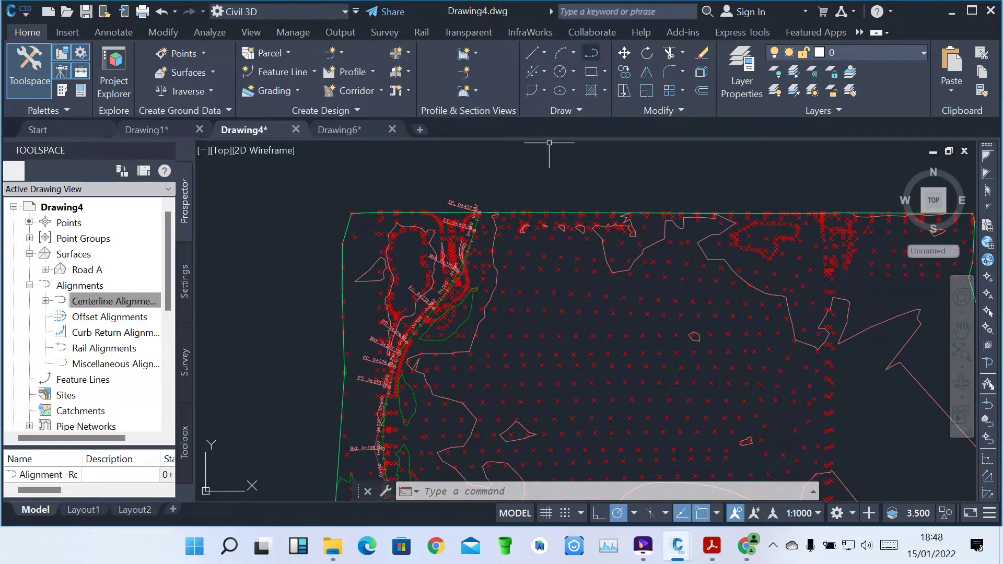
Step: Start a polyline on Road A near station 0+060 and draw its first straight segment eastward along the north side of the elongated contours
scroll(336, 307, down, 5)
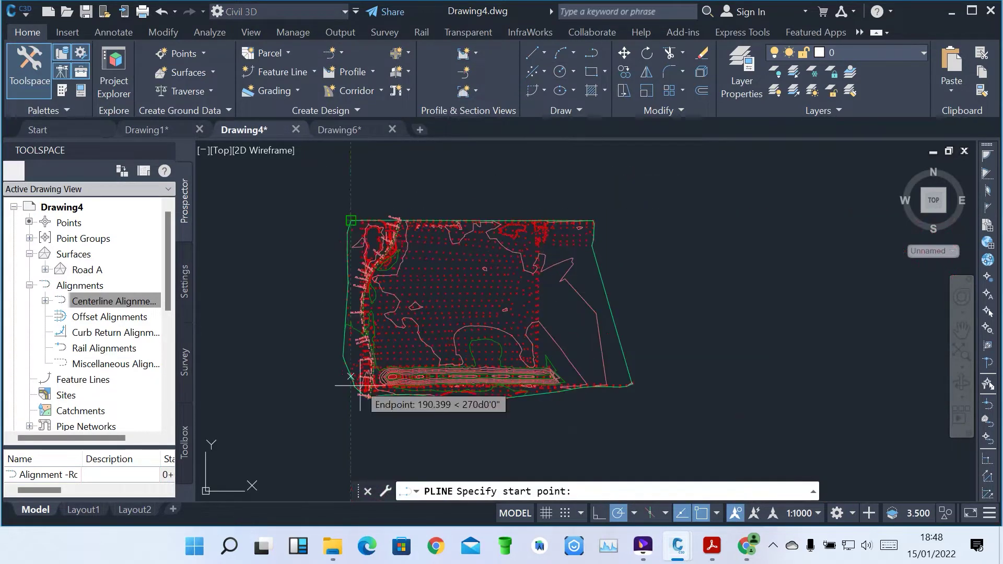
scroll(373, 413, up, 2)
scroll(372, 404, up, 5)
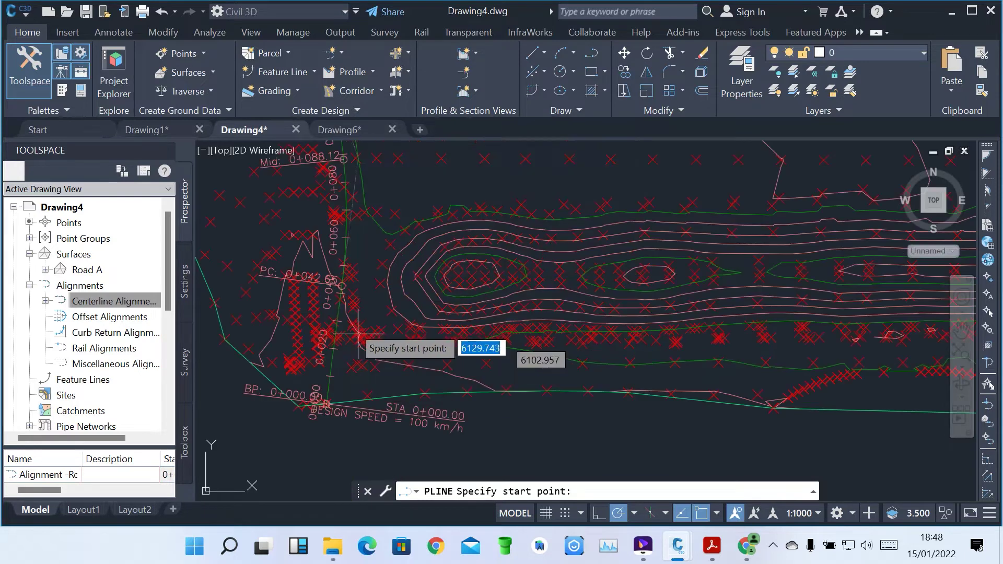
click(346, 237)
scroll(408, 366, down, 2)
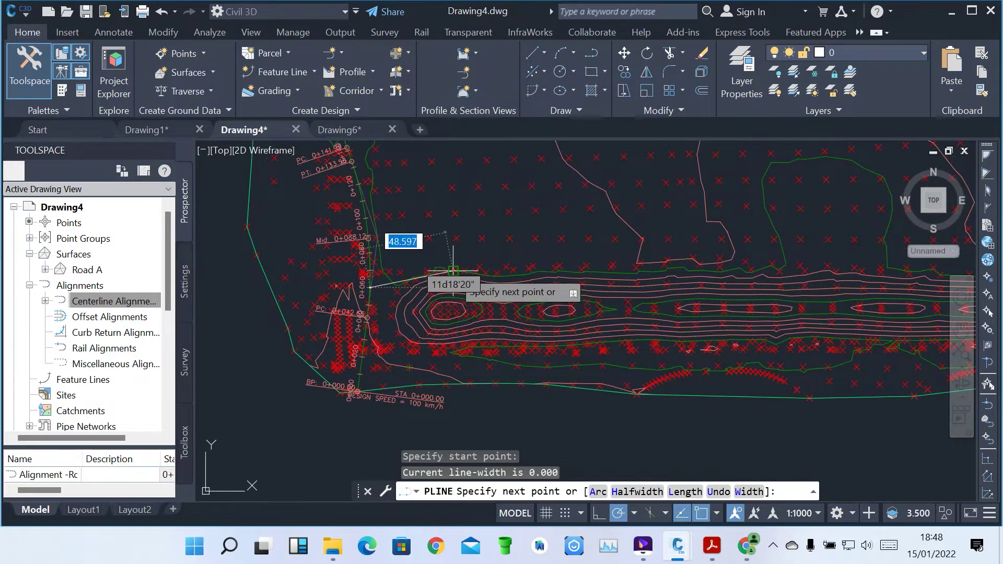
click(537, 261)
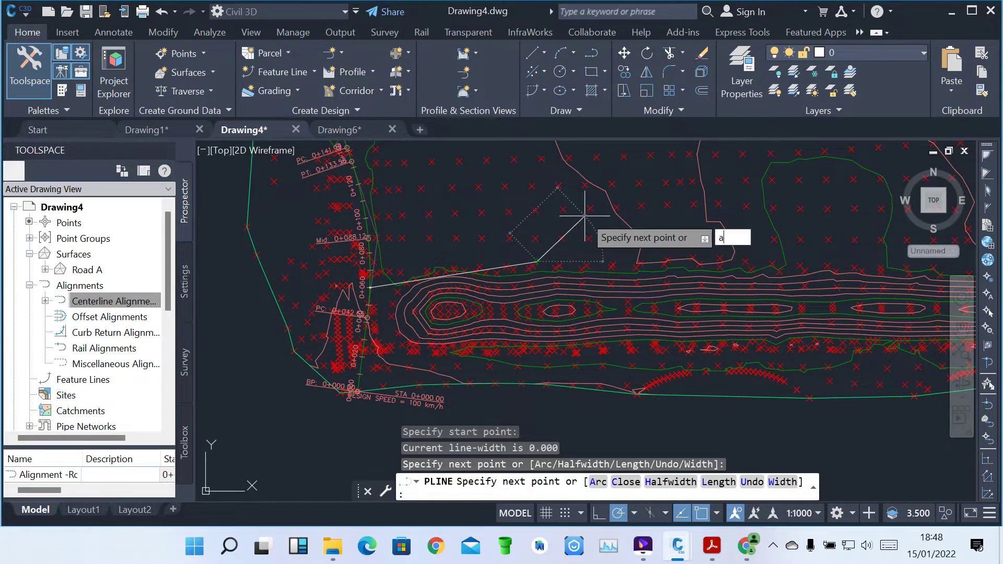
Step: Continue the polyline with arc segments winding eastward above the elongated contours and end it on the surface's southeast boundary
text(a)
key(Return)
scroll(578, 347, down, 2)
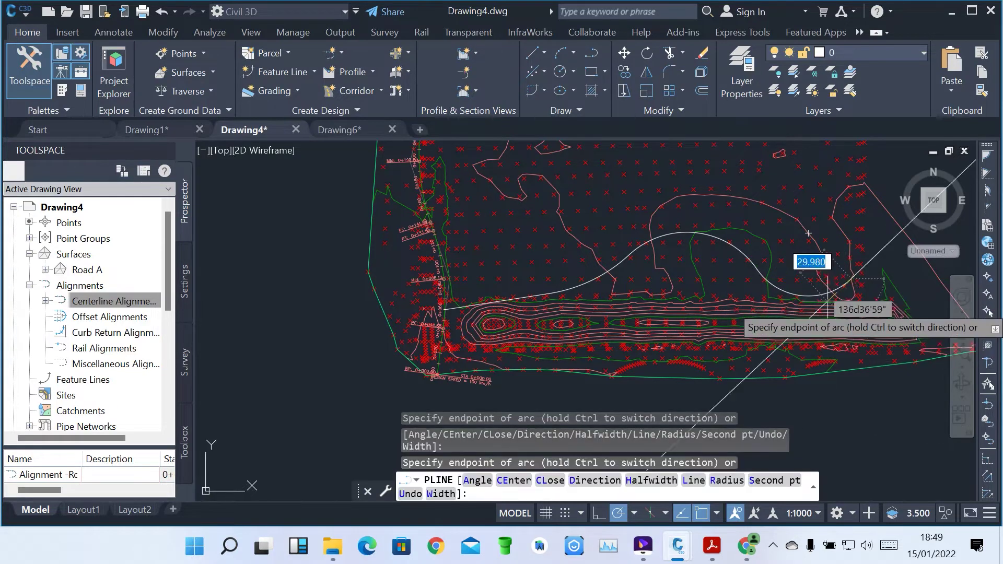
scroll(552, 316, down, 3)
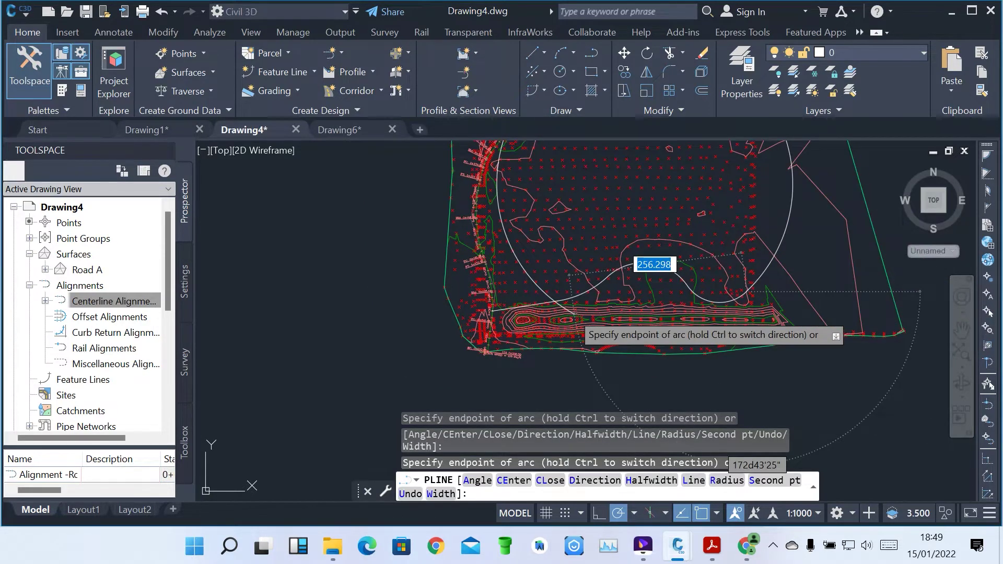
scroll(708, 313, up, 4)
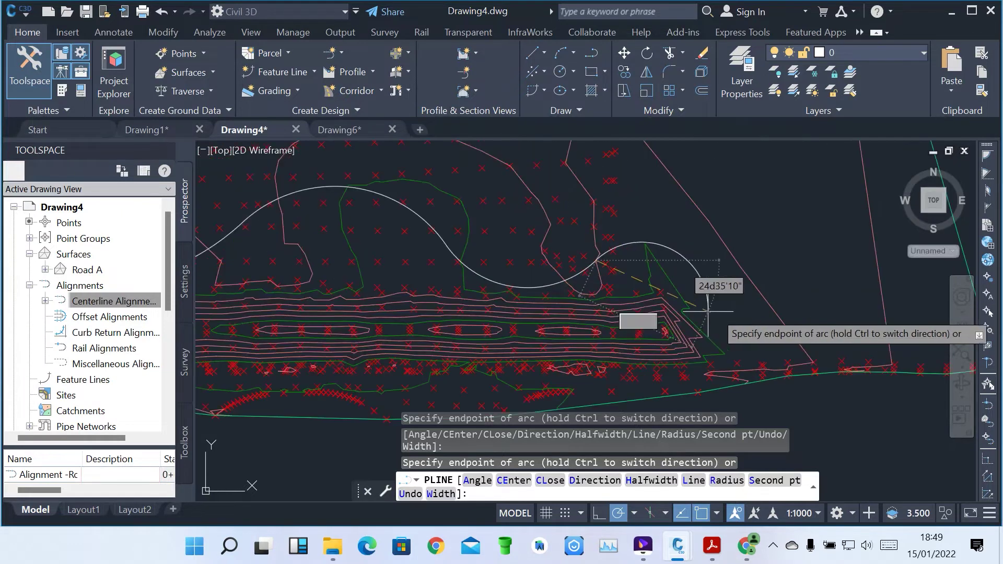
click(738, 266)
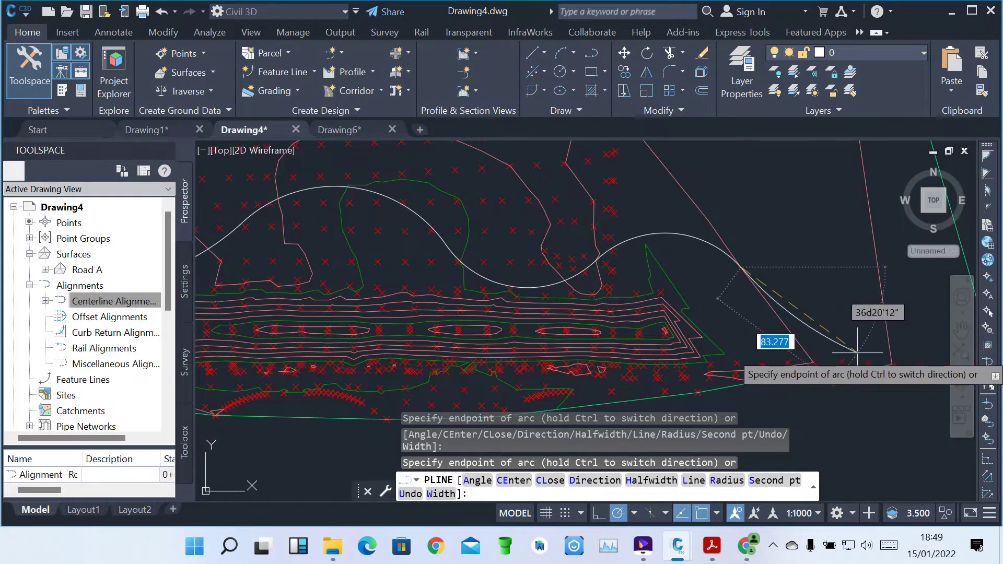
click(893, 372)
key(Return)
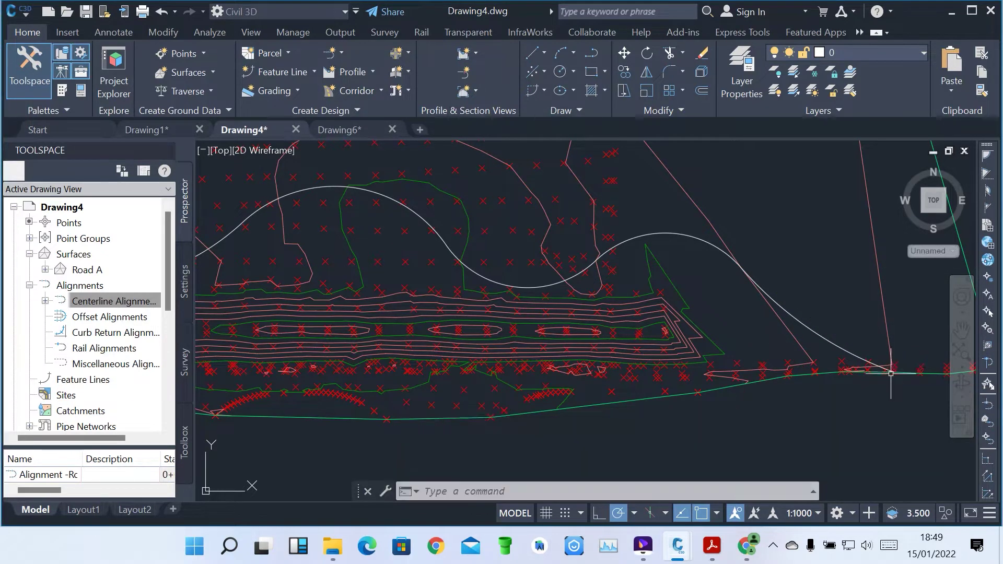
Step: Start creating an alignment from objects with the winding polyline and accept its direction
scroll(661, 336, down, 5)
scroll(661, 336, up, 4)
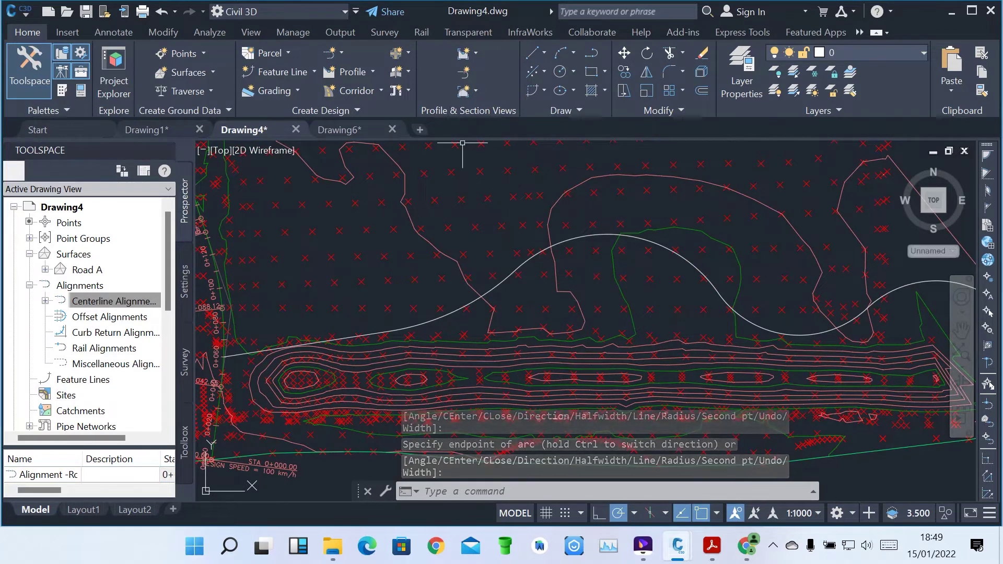
click(334, 52)
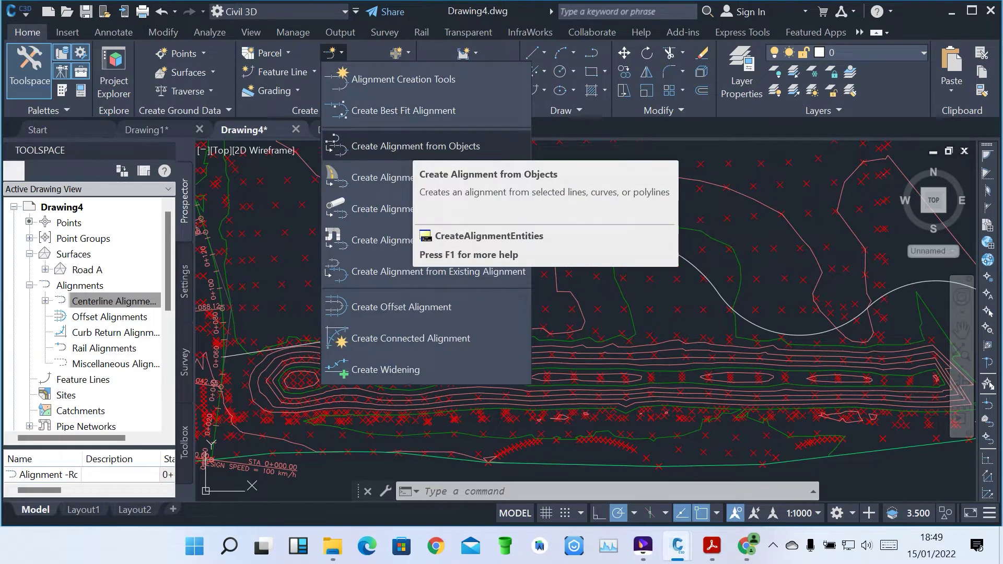
click(412, 146)
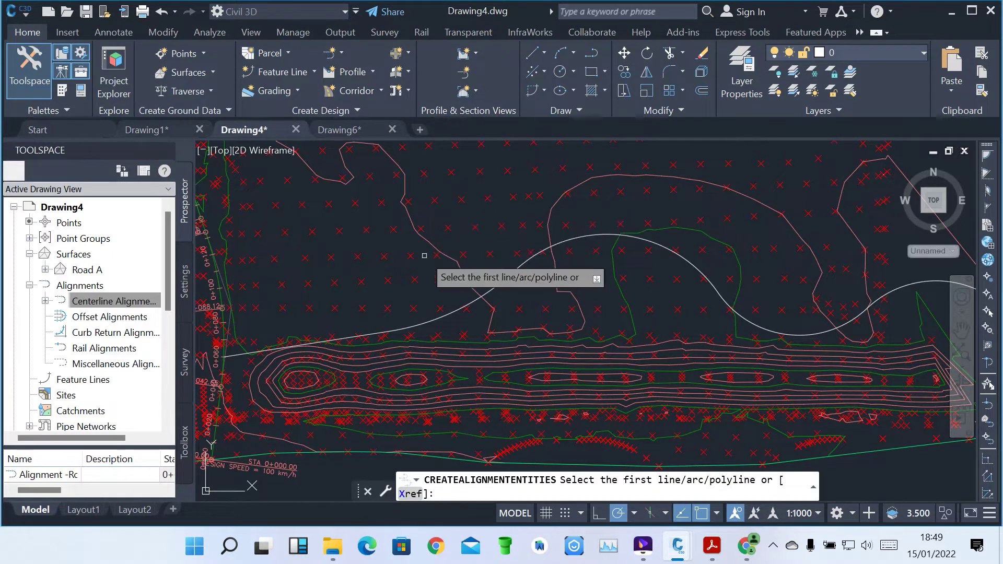
click(422, 323)
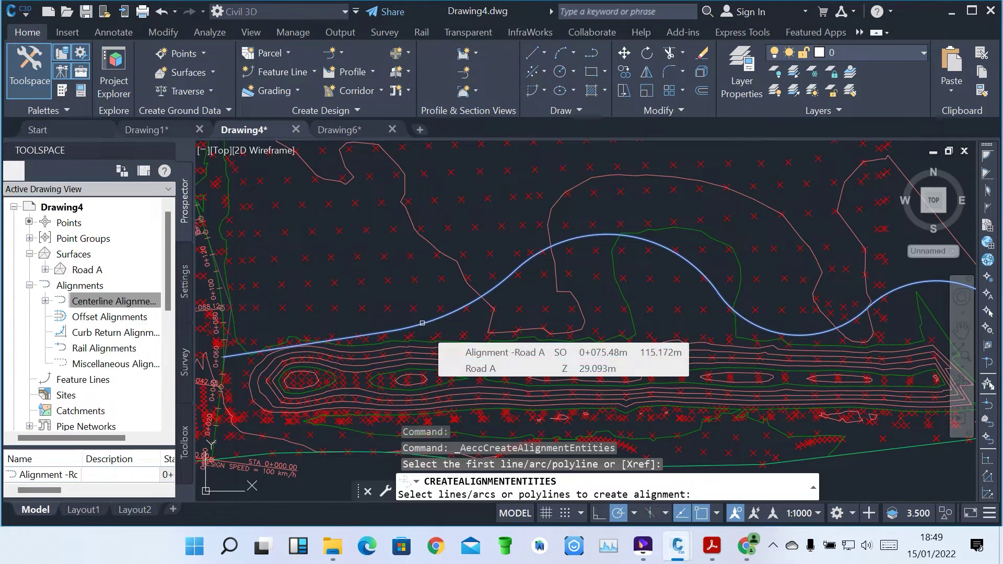
key(Return)
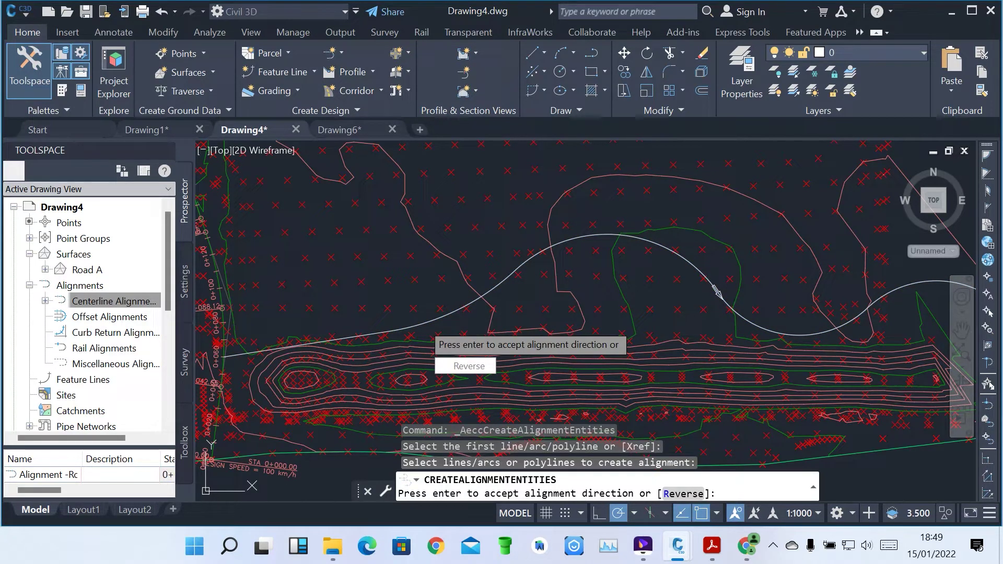
key(Return)
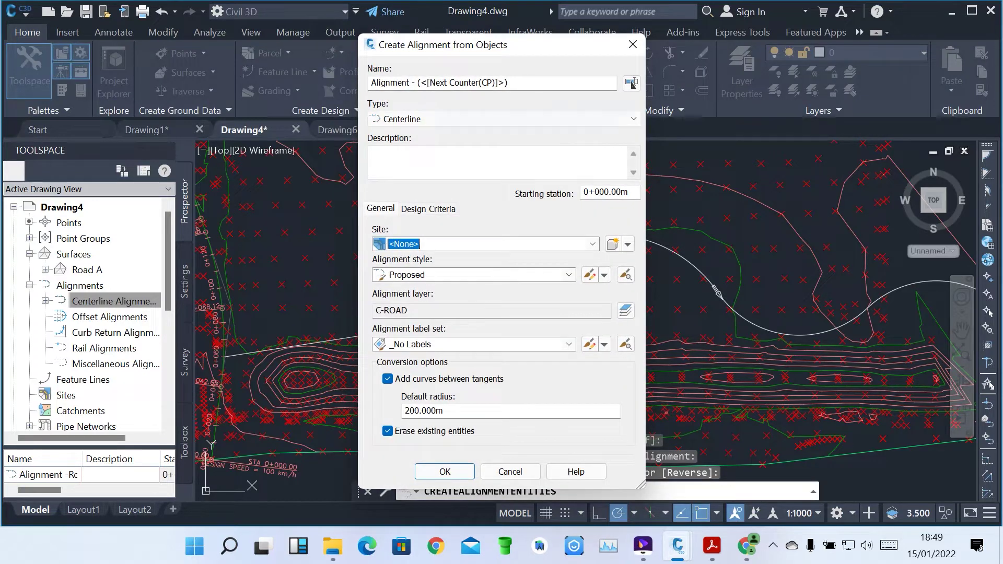
Step: Name the alignment "Alignment - Road B" and create it with the All Labels label set
drag(509, 82, 418, 83)
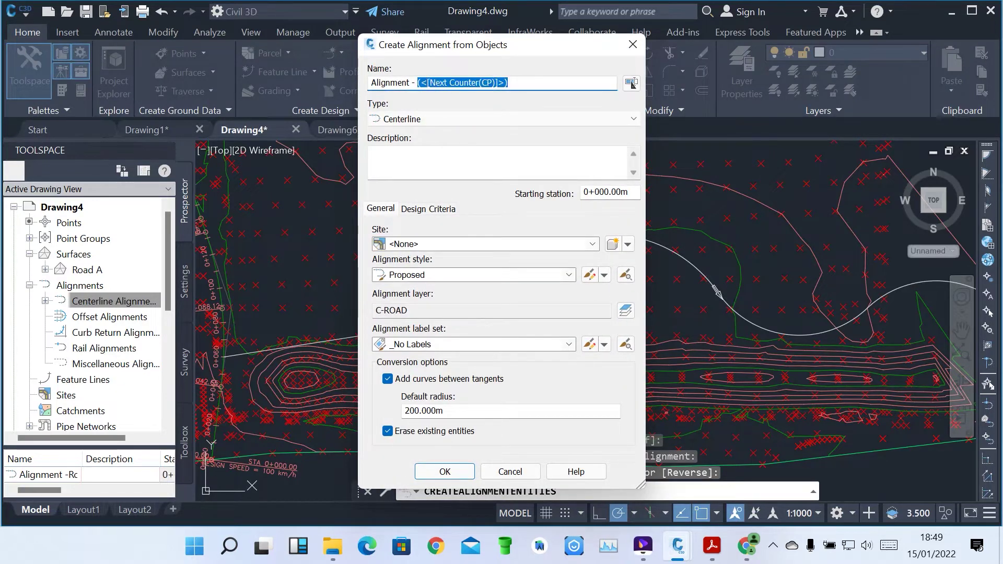
text(Road B)
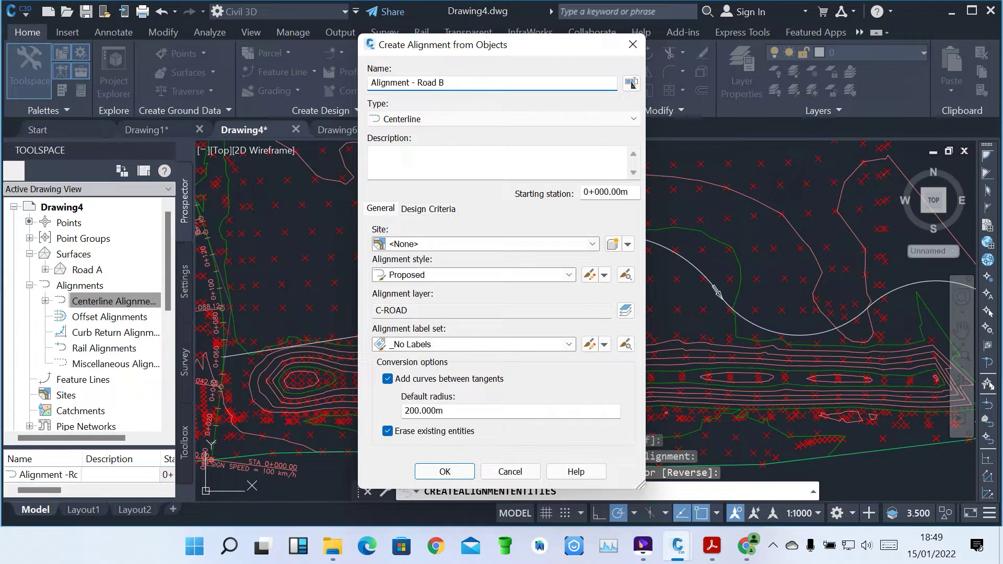
key(alt+Down)
key(Down)
key(Down)
key(Up)
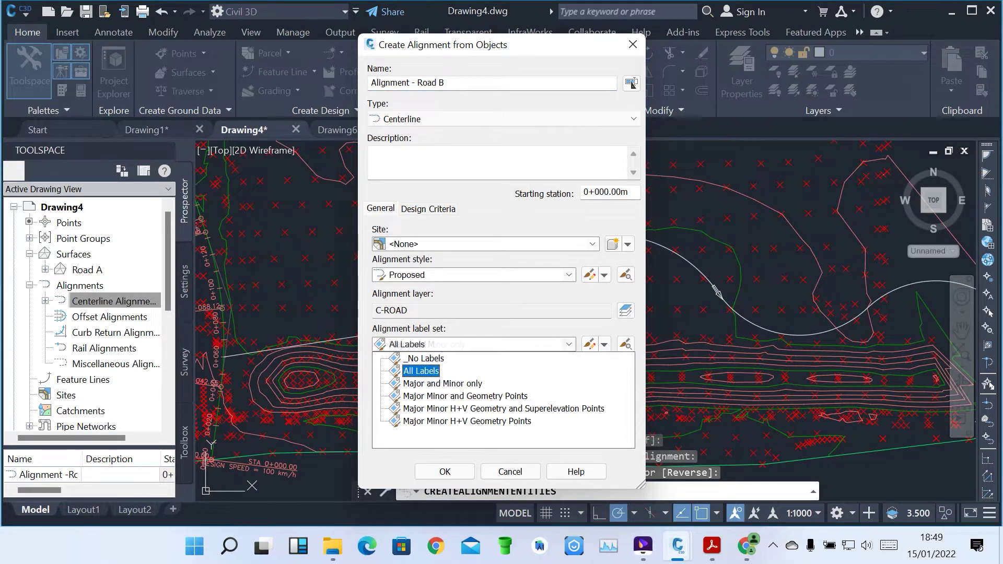
key(Return)
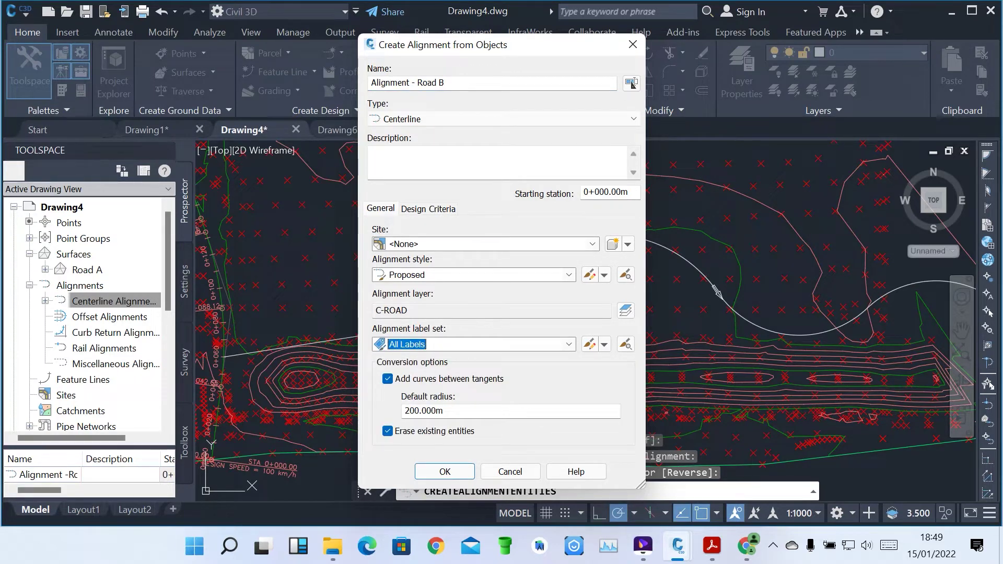
click(444, 472)
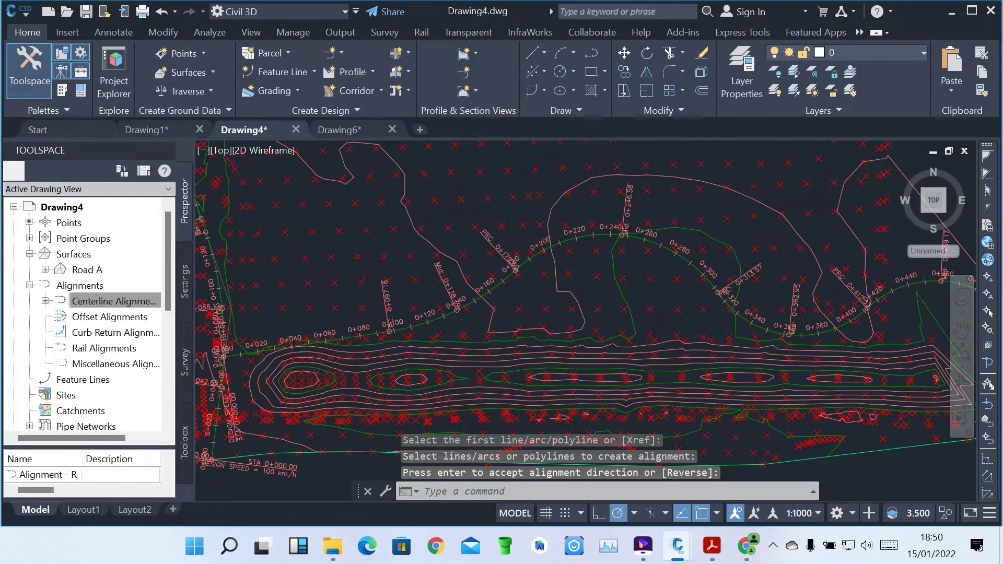
Step: Examine the Road B alignment's labels and how both road alignments lie across the surface
scroll(516, 279, up, 5)
scroll(529, 346, down, 6)
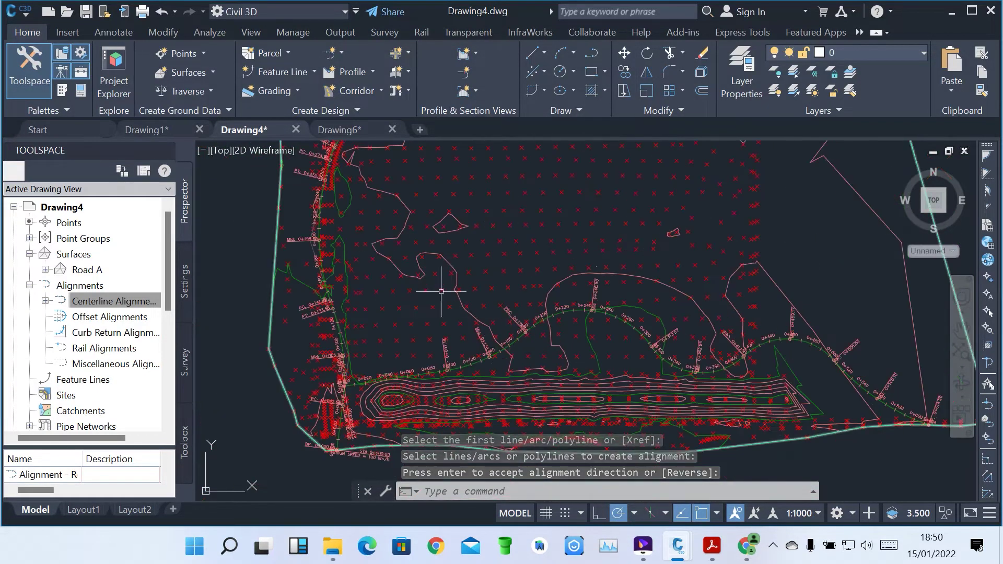
scroll(415, 330, up, 4)
scroll(414, 330, down, 5)
scroll(411, 307, up, 4)
scroll(397, 266, down, 5)
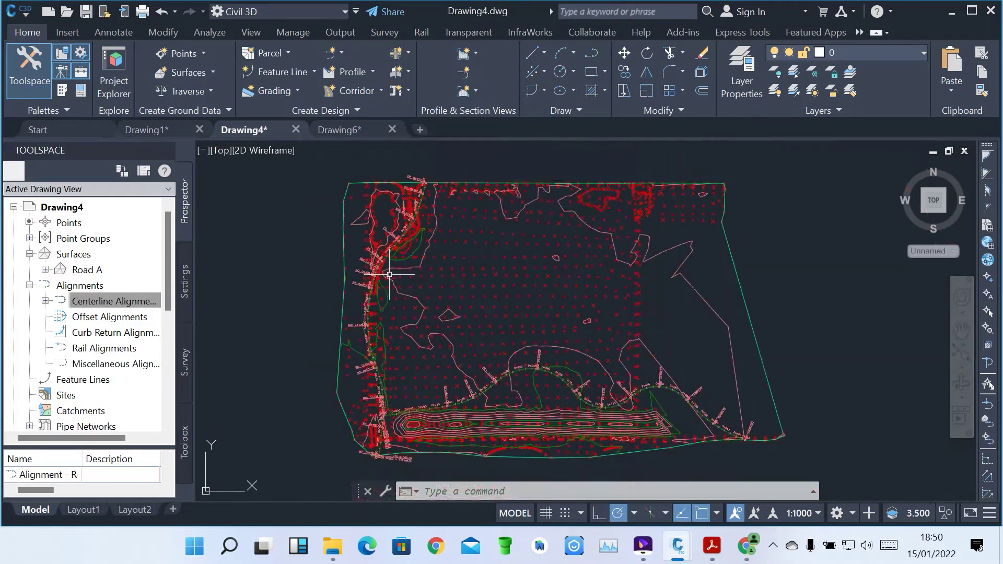
scroll(433, 219, up, 5)
scroll(432, 219, down, 5)
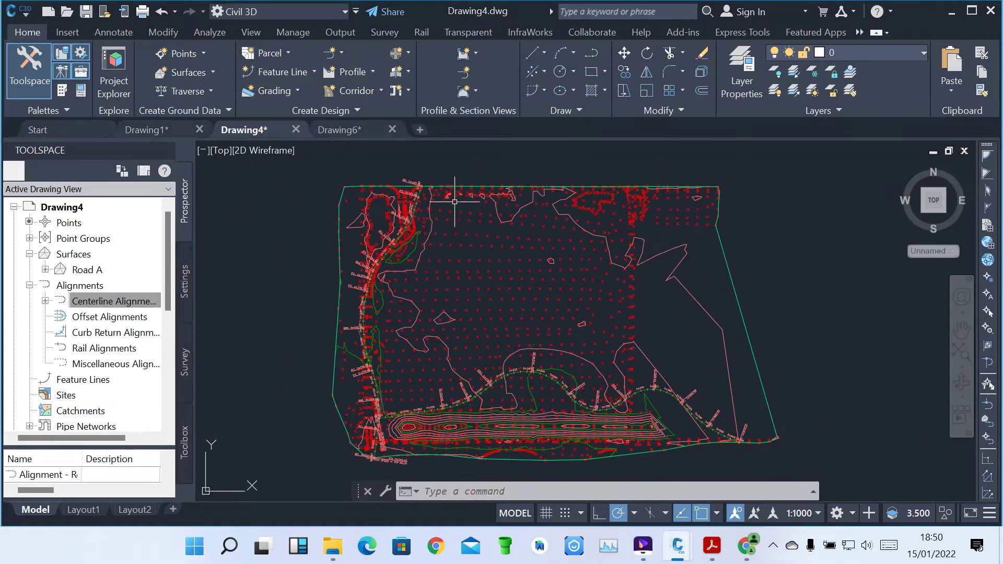
Step: Create another centerline alignment layout named "Alignment -Road C" with the Proposed style and All Labels label set
scroll(462, 175, up, 4)
click(341, 52)
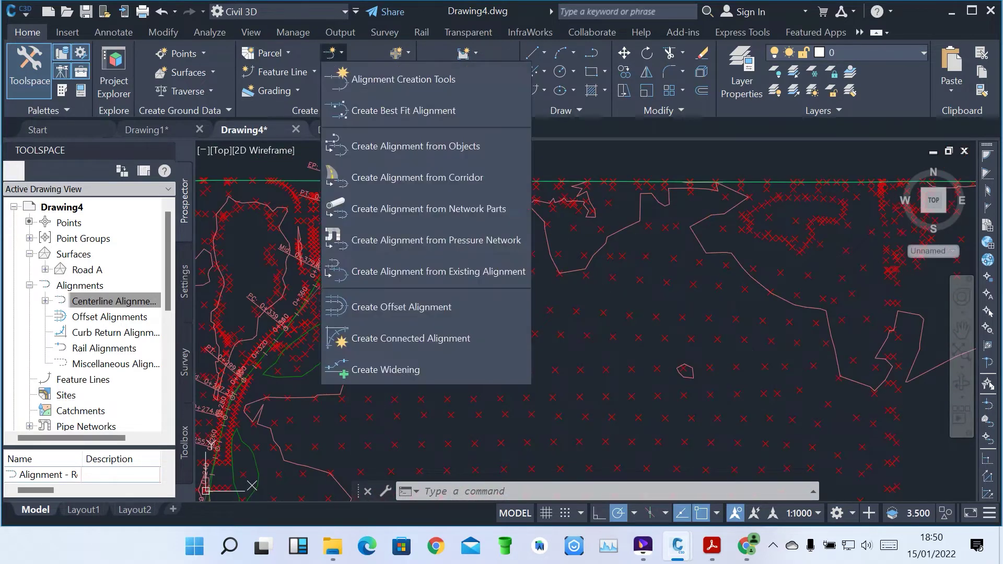
click(402, 79)
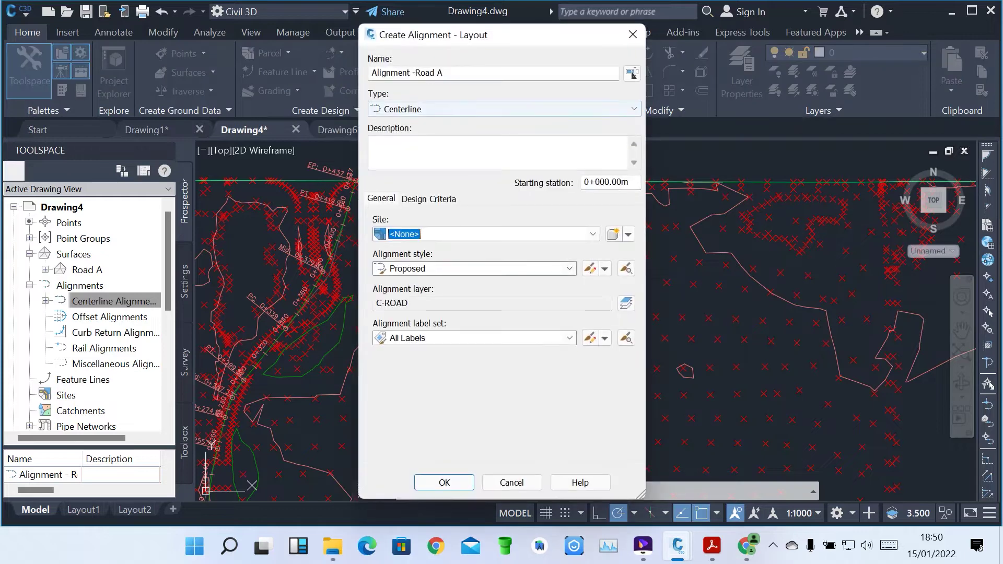
click(460, 73)
key(BackSpace)
text(c)
key(BackSpace)
text(C)
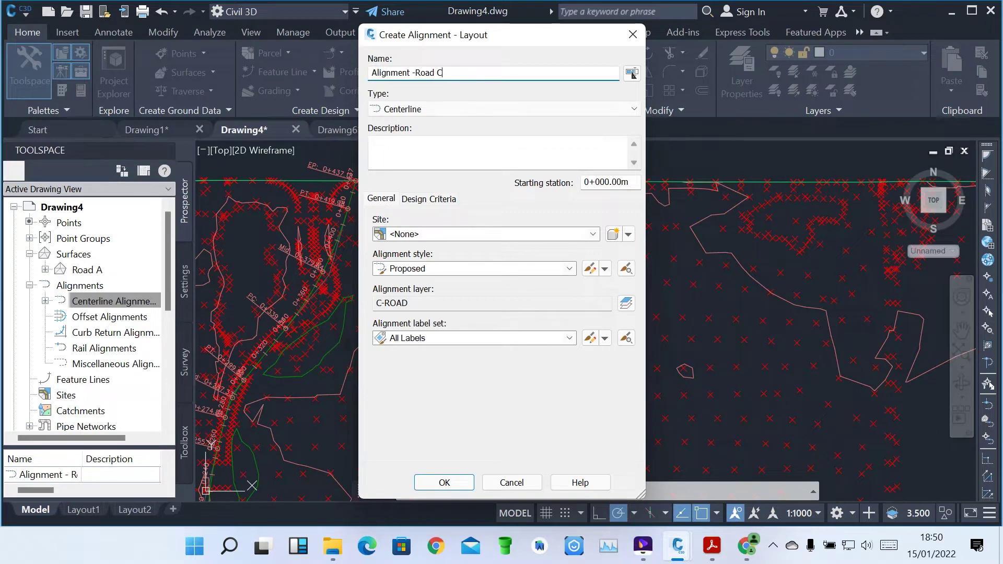
click(444, 482)
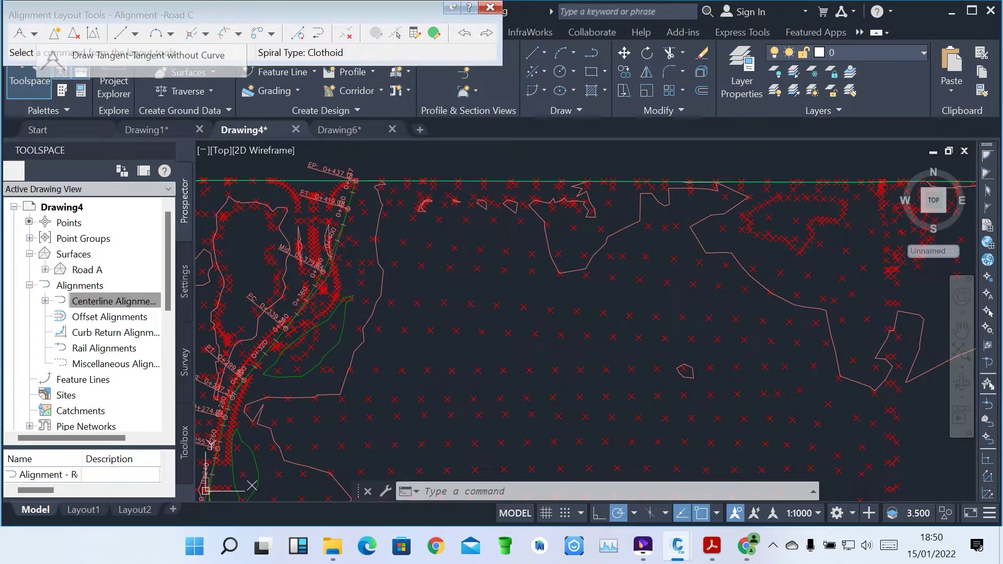
Step: Draw the Road C alignment as Tangent-Tangent (With curves) from Road A's northern stretch eastward in gentle bends to the surface's northeast corner, then close the layout tools
click(34, 34)
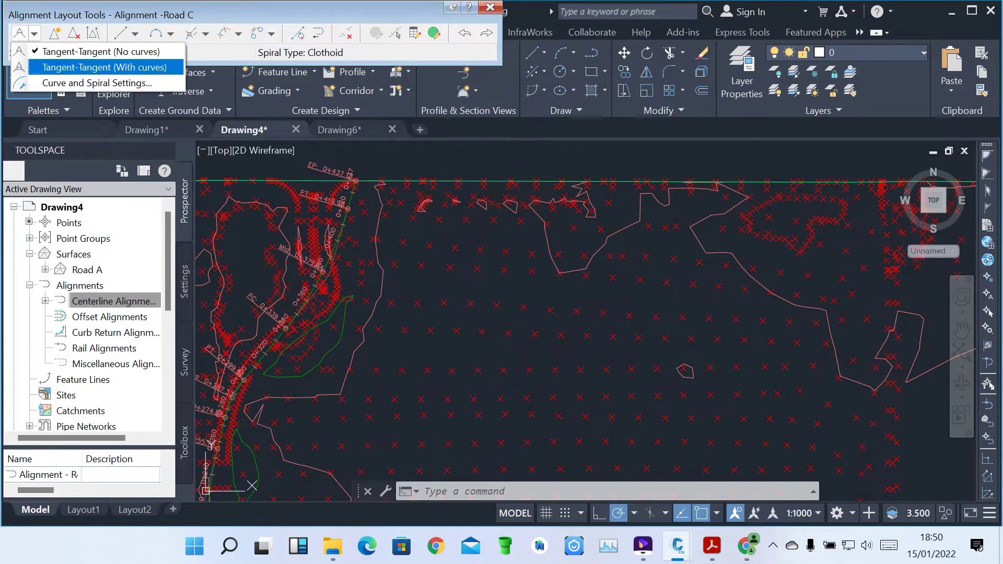
click(104, 66)
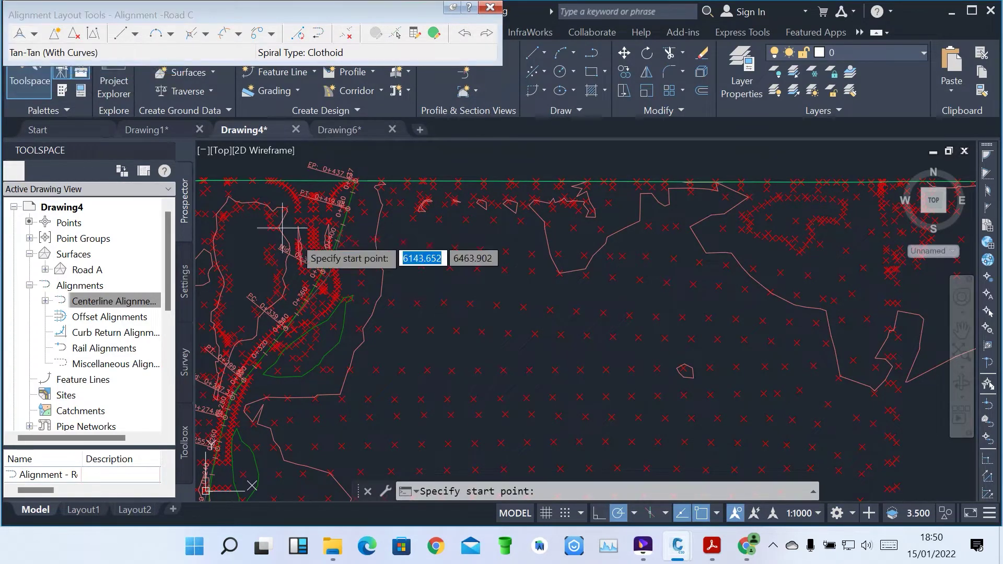
click(314, 285)
click(481, 246)
click(694, 314)
scroll(694, 313, down, 2)
scroll(847, 297, up, 2)
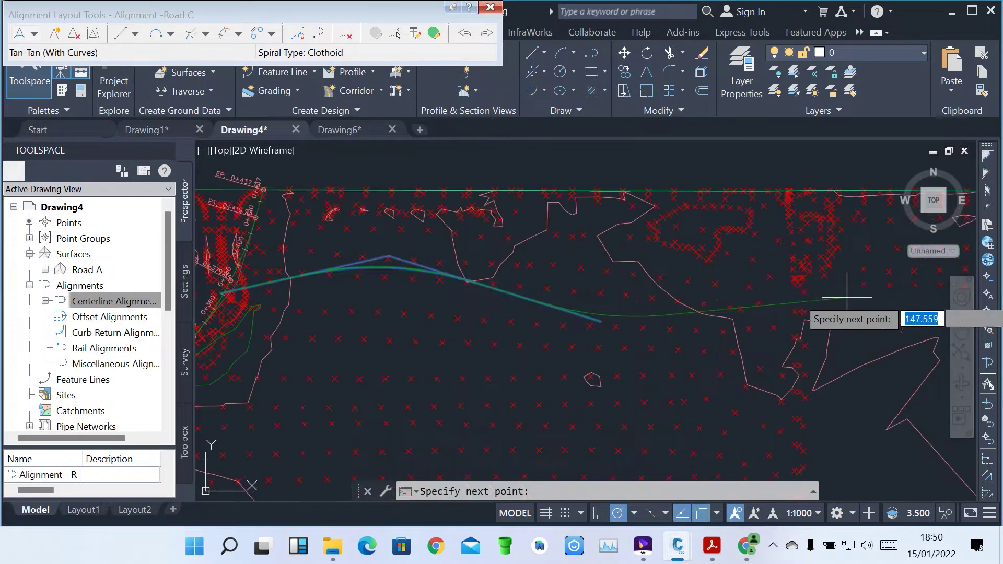
scroll(709, 287, down, 2)
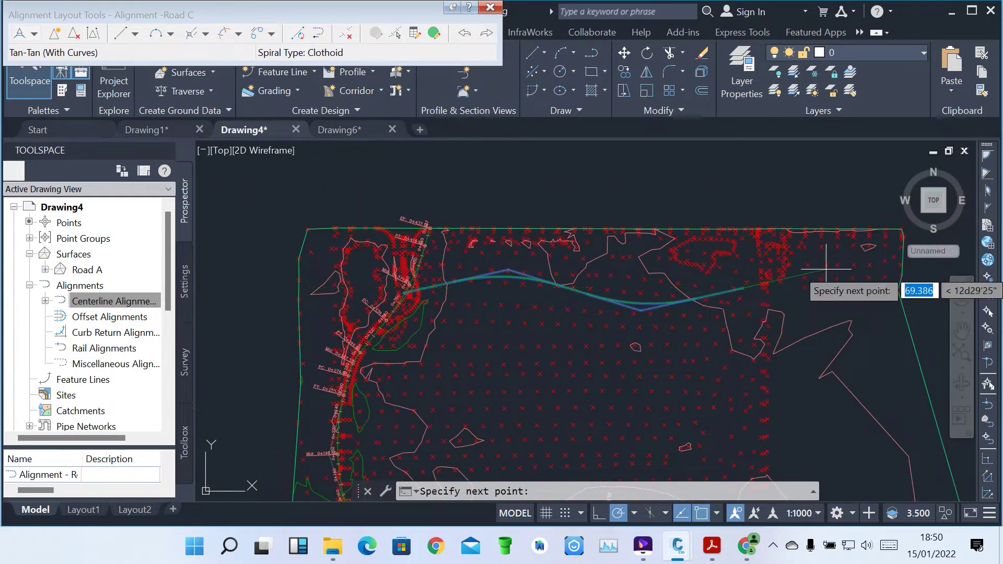
scroll(825, 271, up, 2)
click(877, 208)
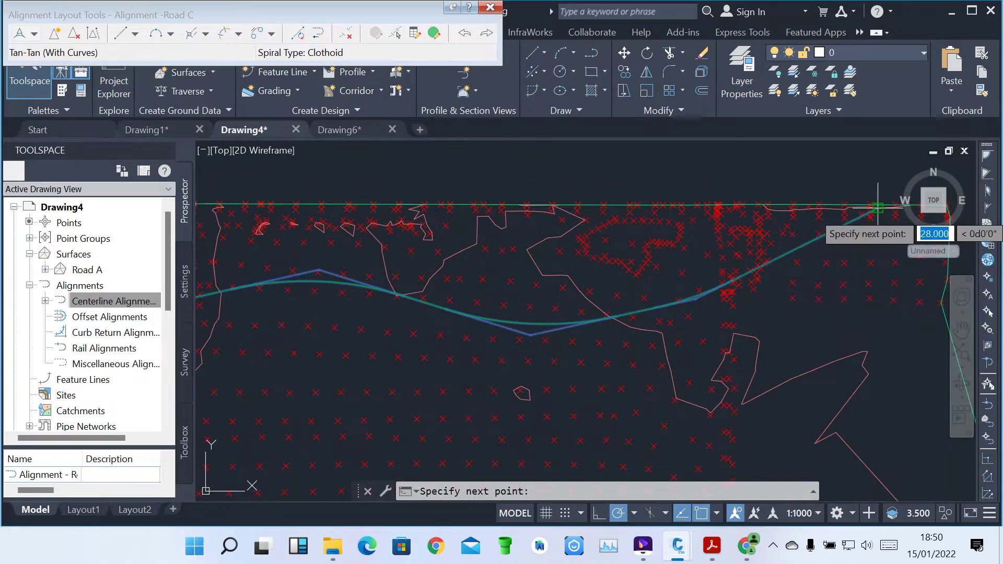
key(Return)
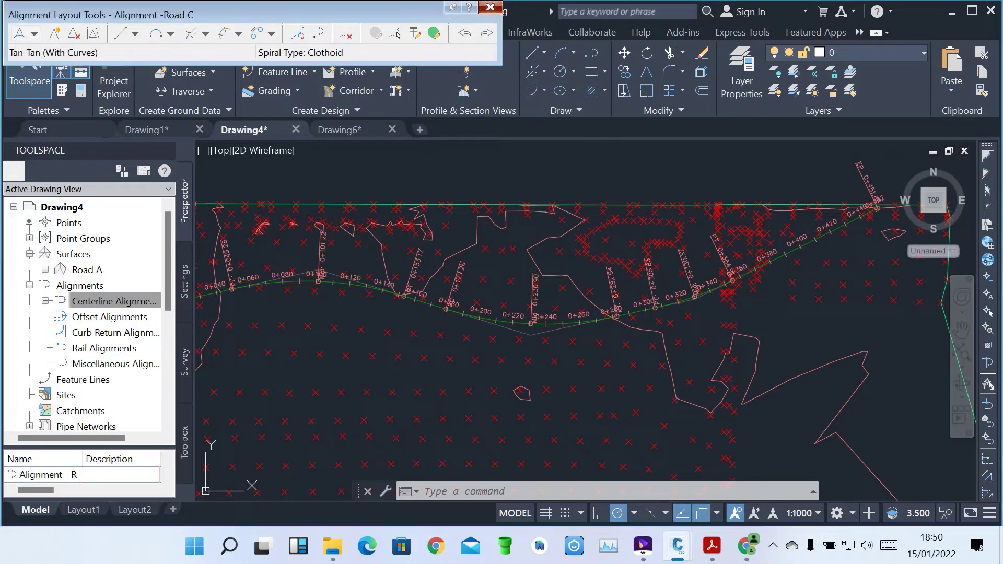
click(490, 7)
Step: Examine the station and curve labels along the Road A, Road B and Road C alignments across the whole surface
scroll(653, 240, down, 5)
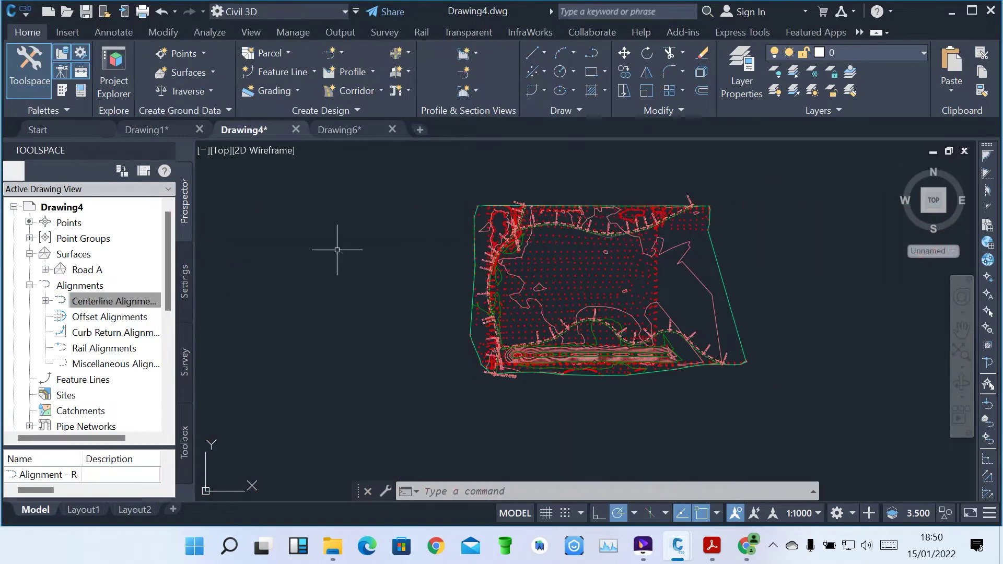
scroll(554, 330, up, 5)
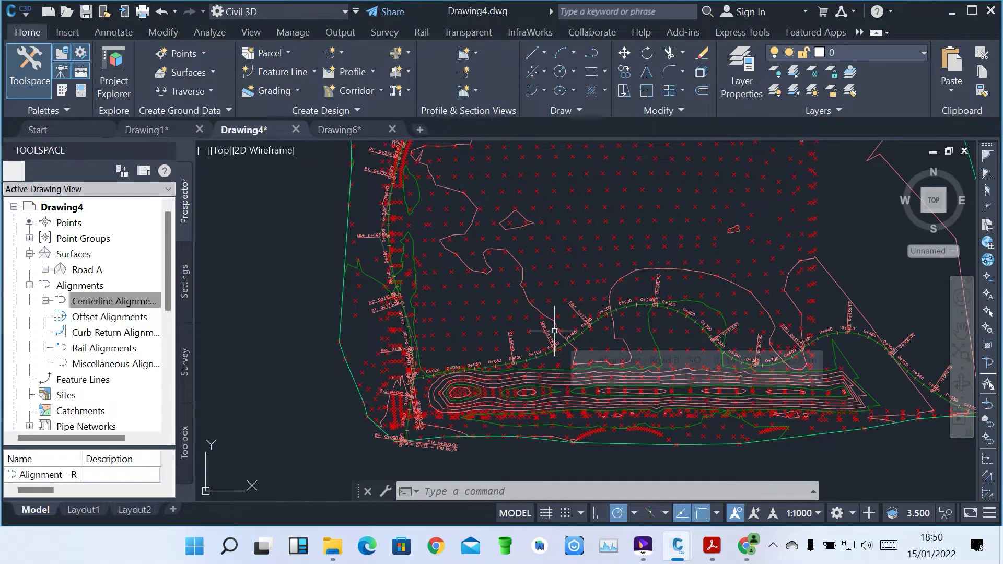
scroll(554, 330, up, 4)
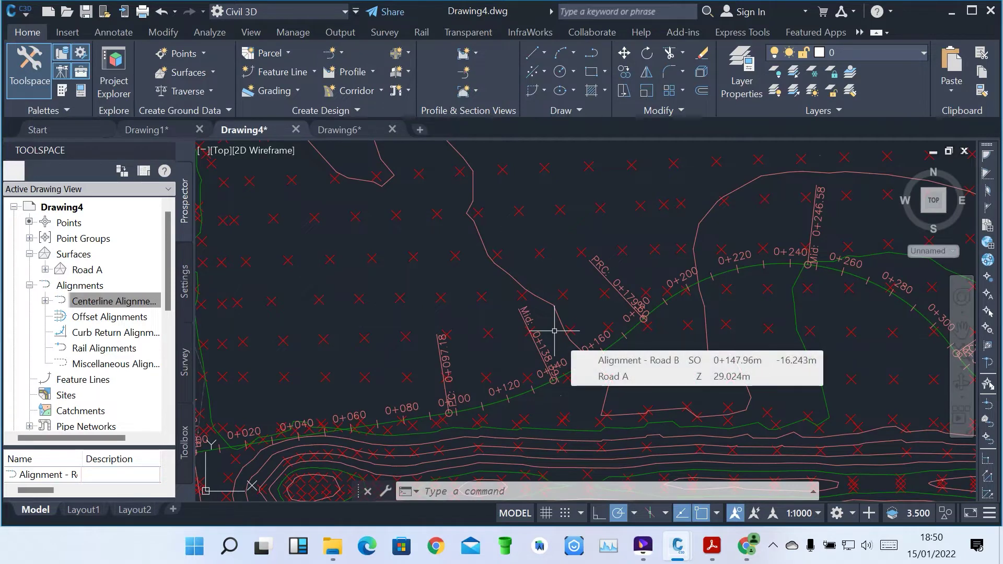
scroll(554, 330, down, 4)
scroll(554, 330, up, 3)
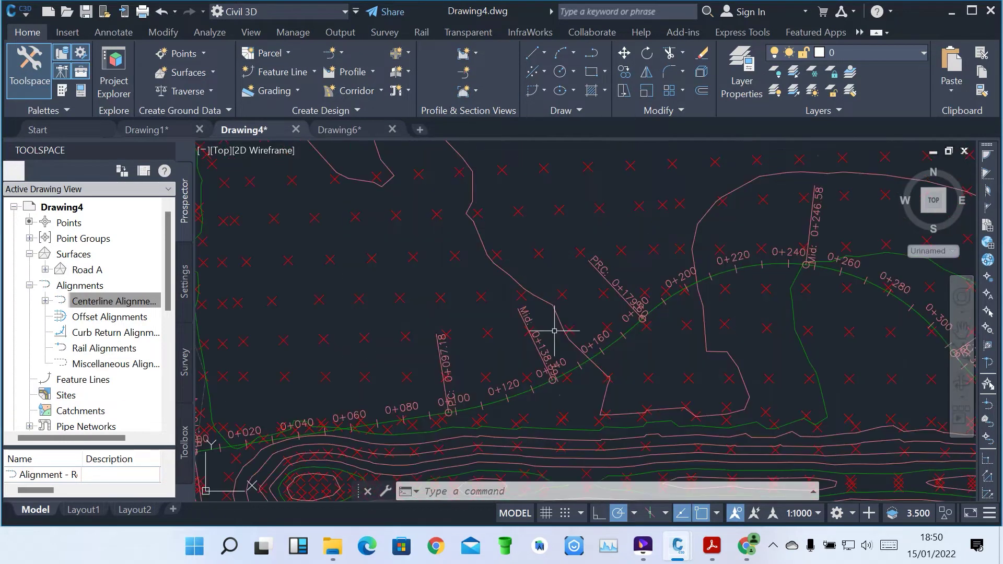
scroll(554, 330, down, 4)
scroll(447, 272, up, 4)
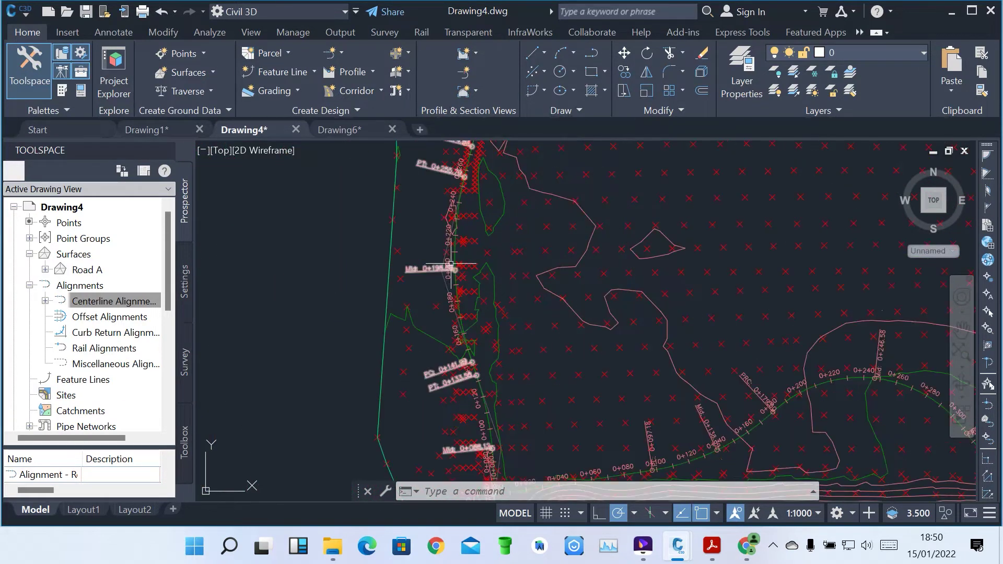
scroll(461, 246, down, 4)
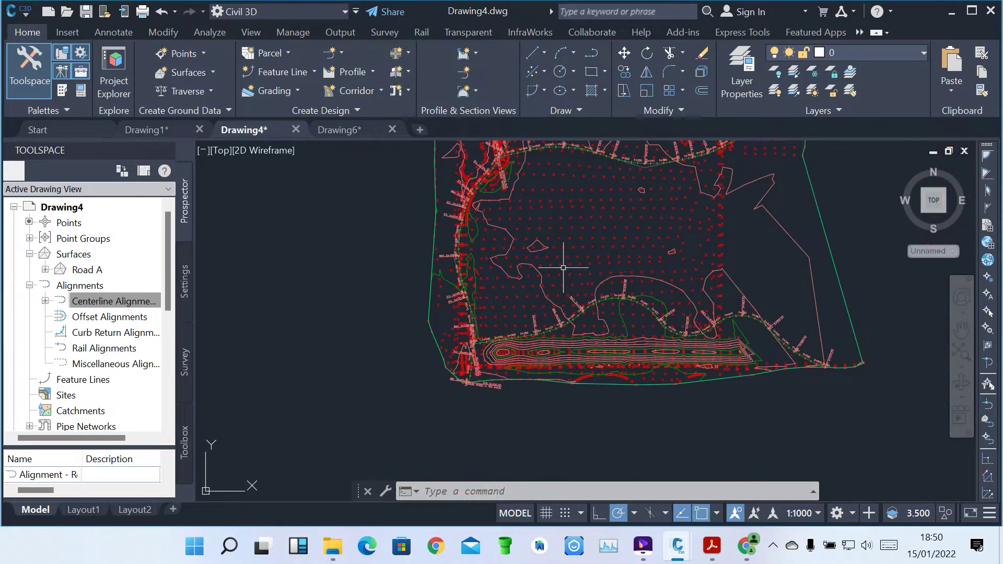
scroll(563, 317, up, 4)
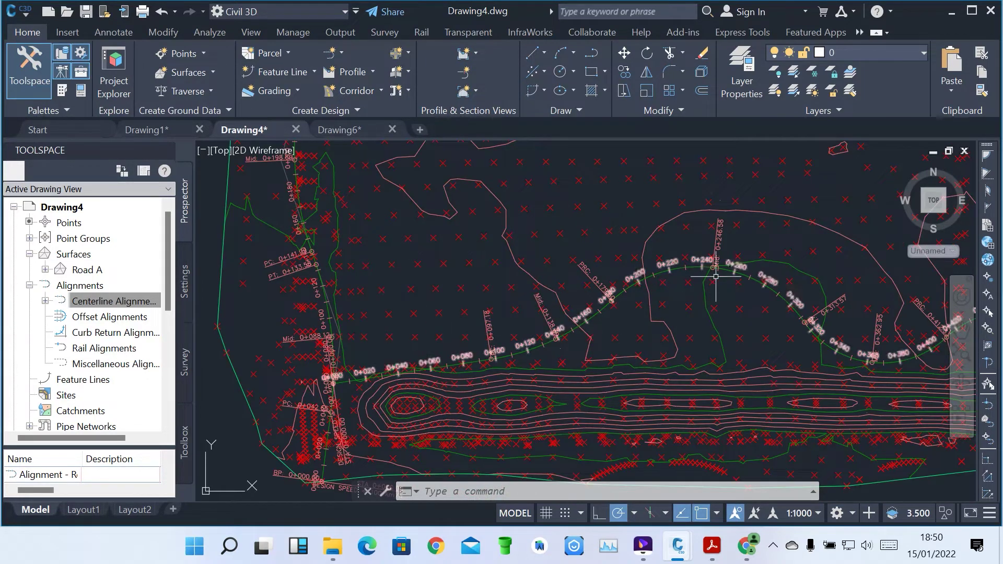
scroll(561, 328, down, 3)
scroll(656, 300, up, 3)
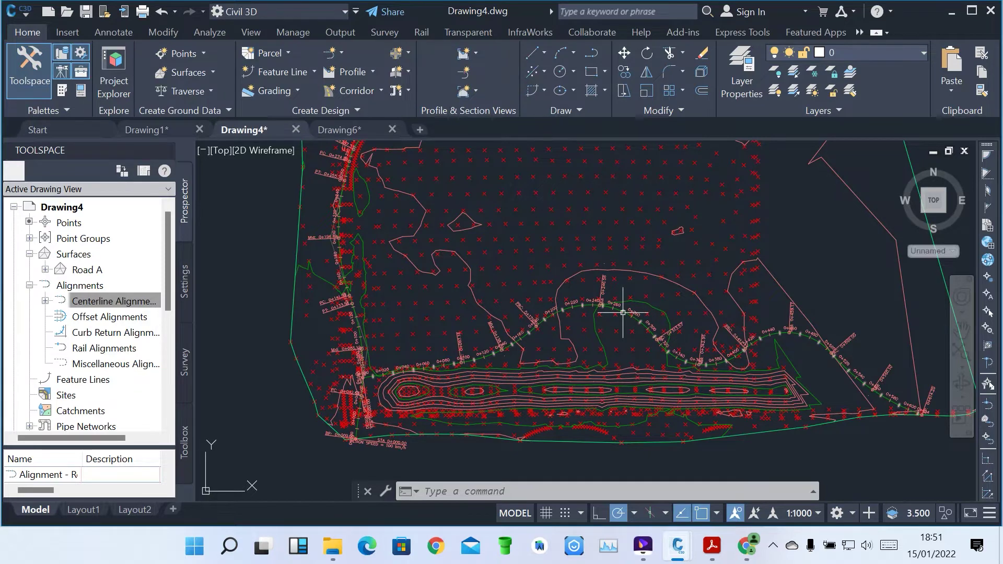
scroll(622, 312, down, 4)
scroll(463, 235, up, 5)
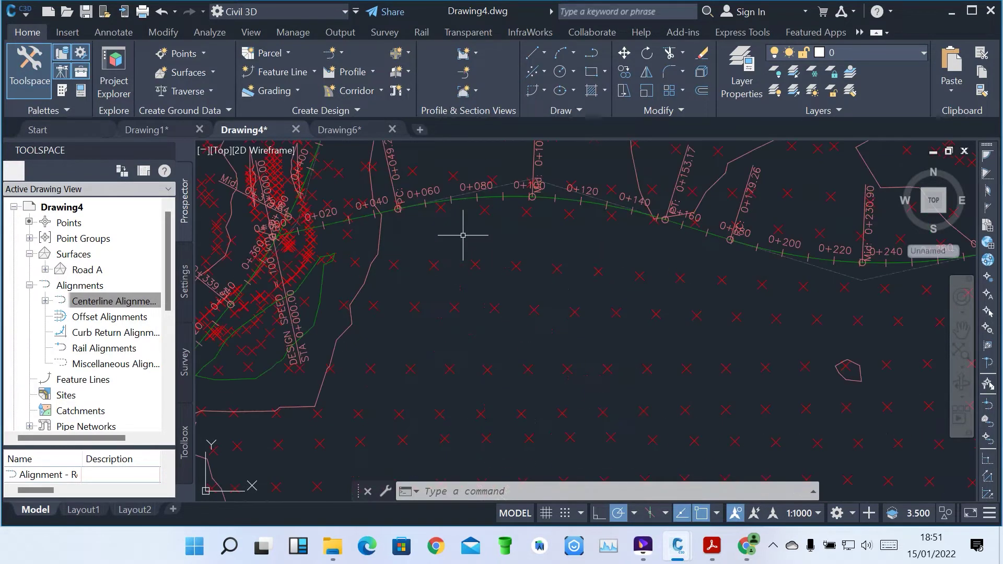
scroll(459, 231, down, 5)
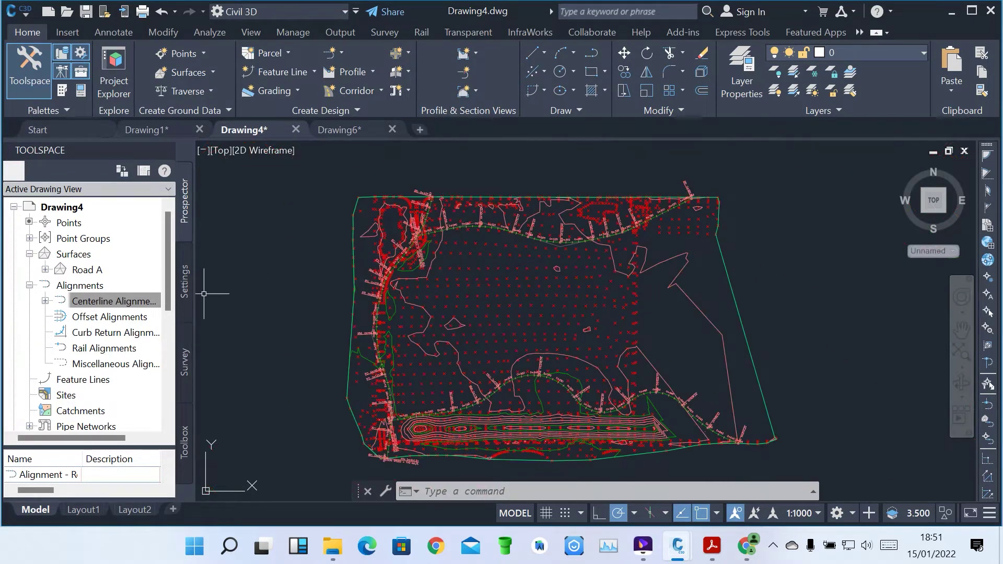
Step: Expand the Centerline Alignments collection and check the listed roads against their layout on the surface
key(Right)
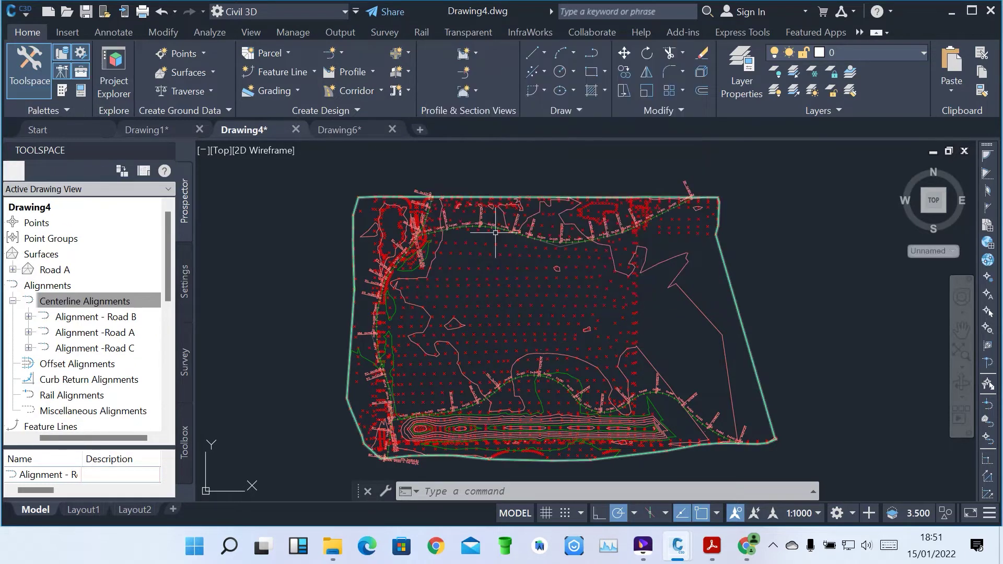
scroll(447, 335, up, 3)
scroll(448, 335, down, 3)
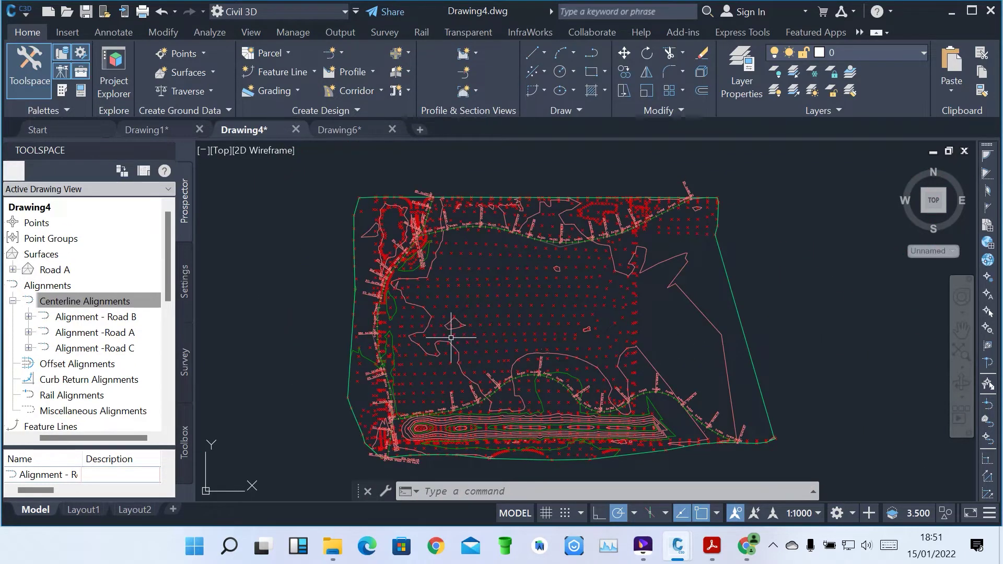
scroll(448, 335, up, 3)
scroll(450, 336, down, 5)
scroll(451, 337, up, 4)
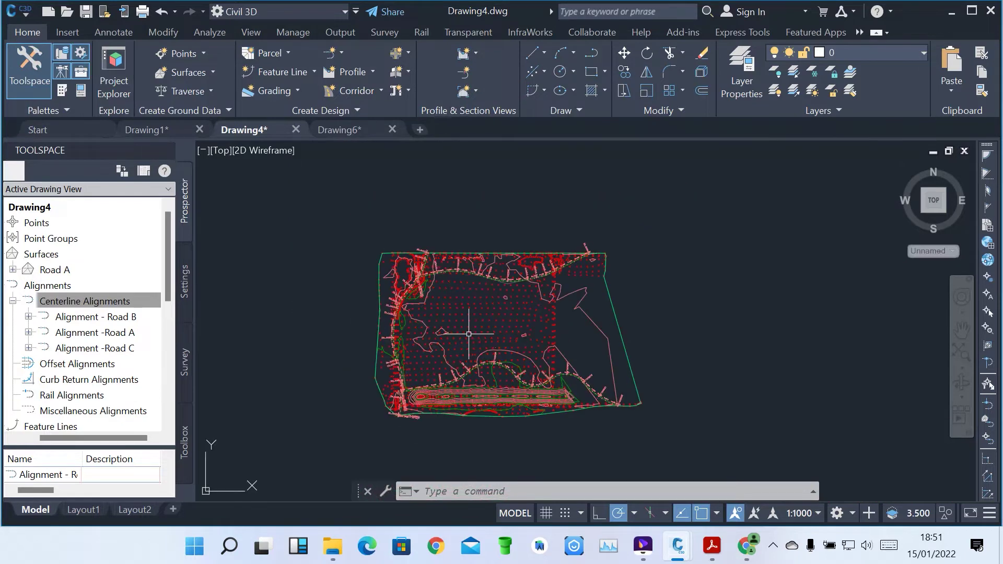
scroll(407, 264, down, 2)
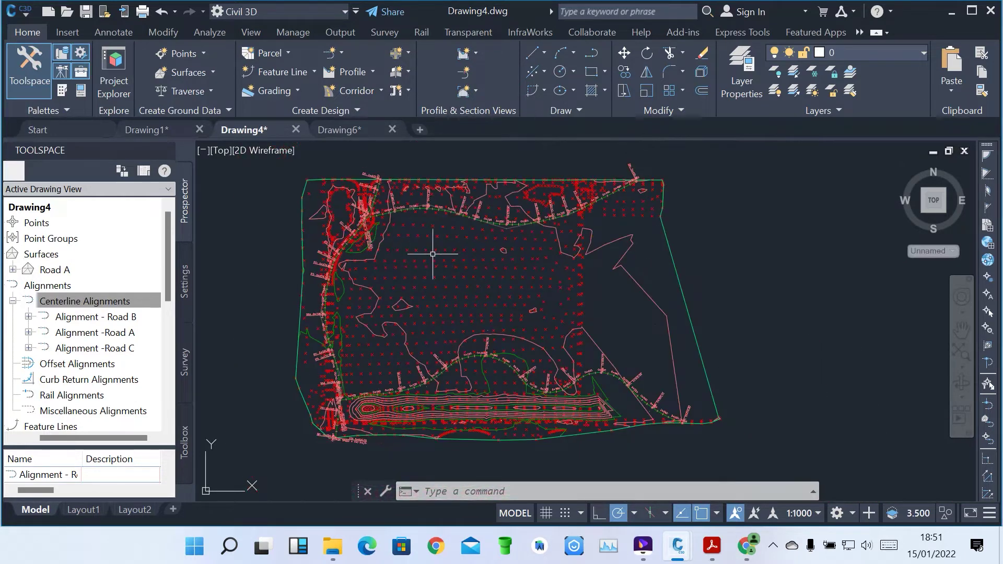
mouse_move(432, 254)
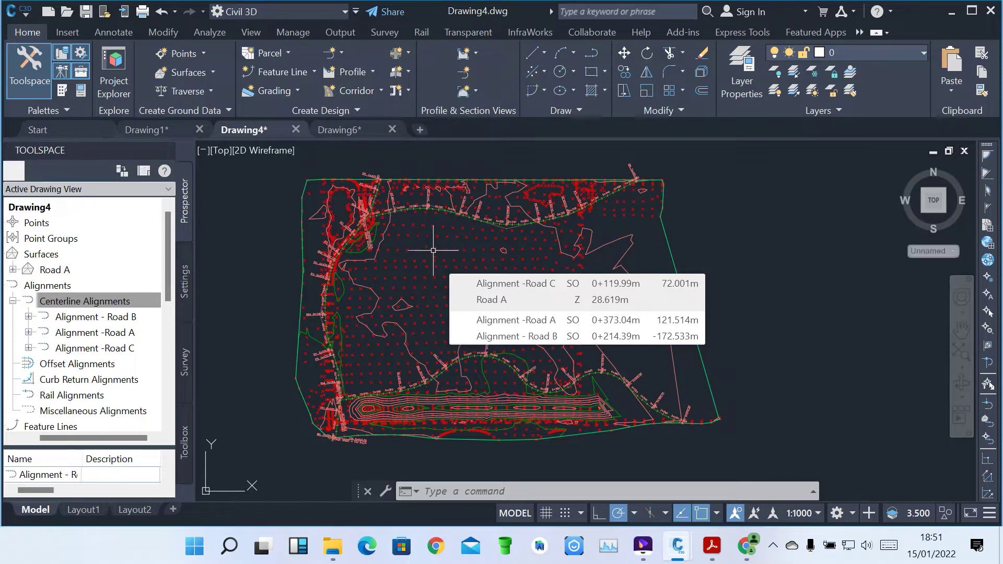
click(349, 72)
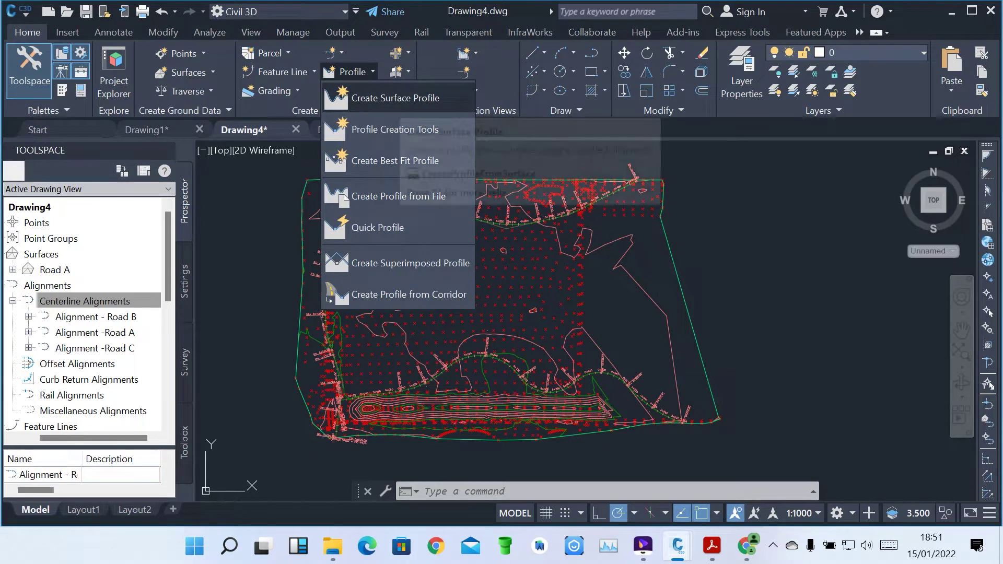
click(279, 184)
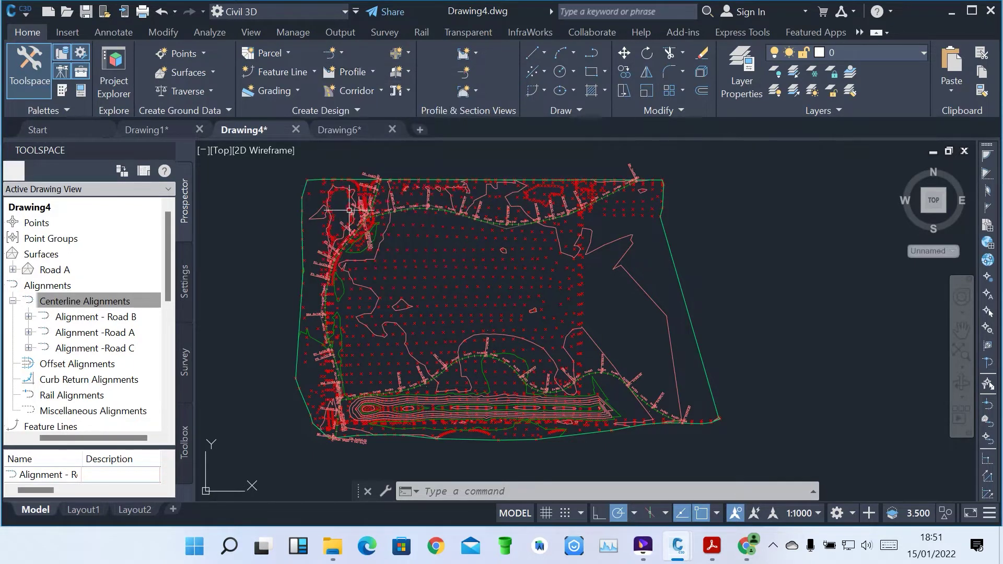
scroll(345, 211, up, 3)
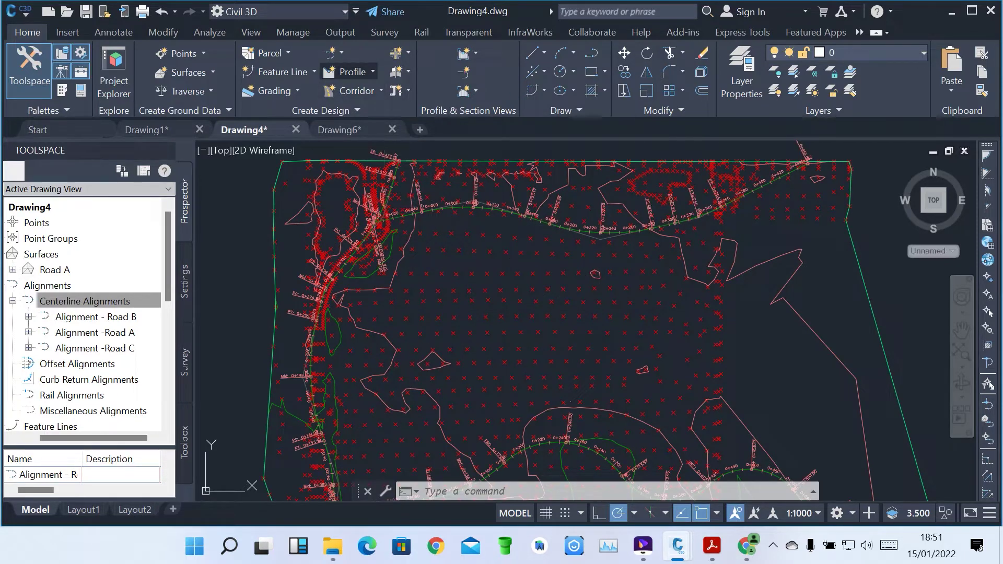
Step: Start a surface profile for Alignment -Road A over its full station range and add the Road A surface to the profile list
click(348, 71)
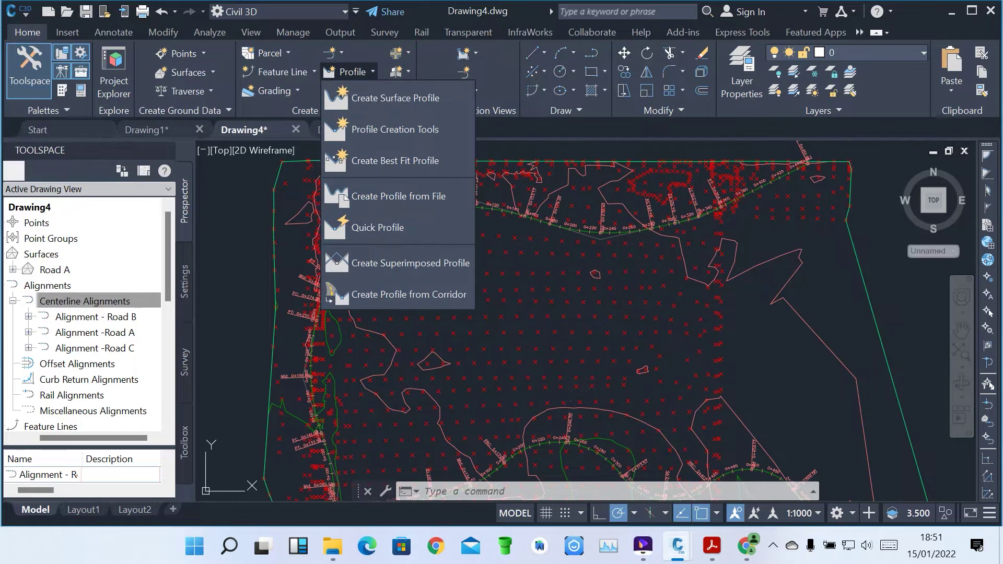
click(395, 97)
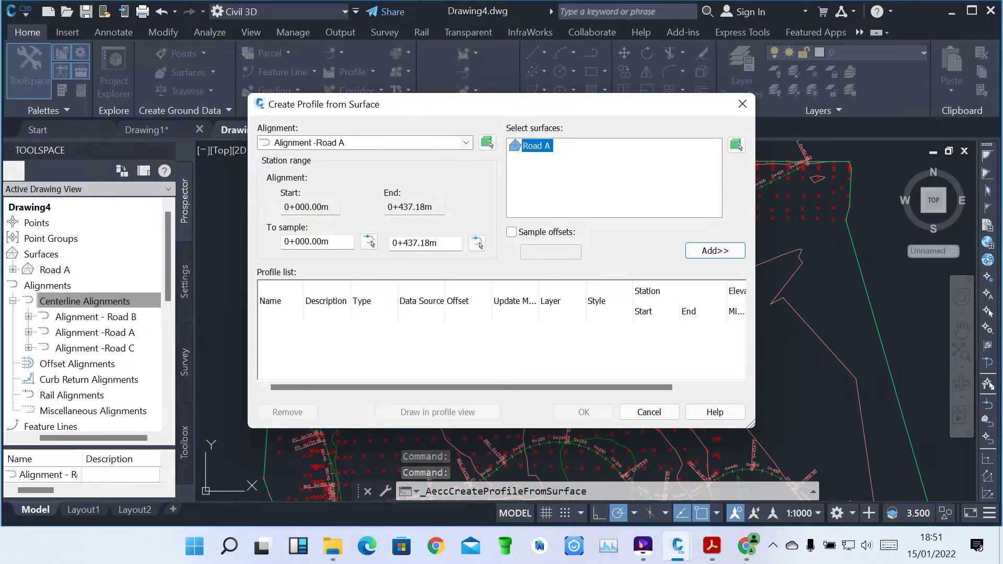
click(465, 143)
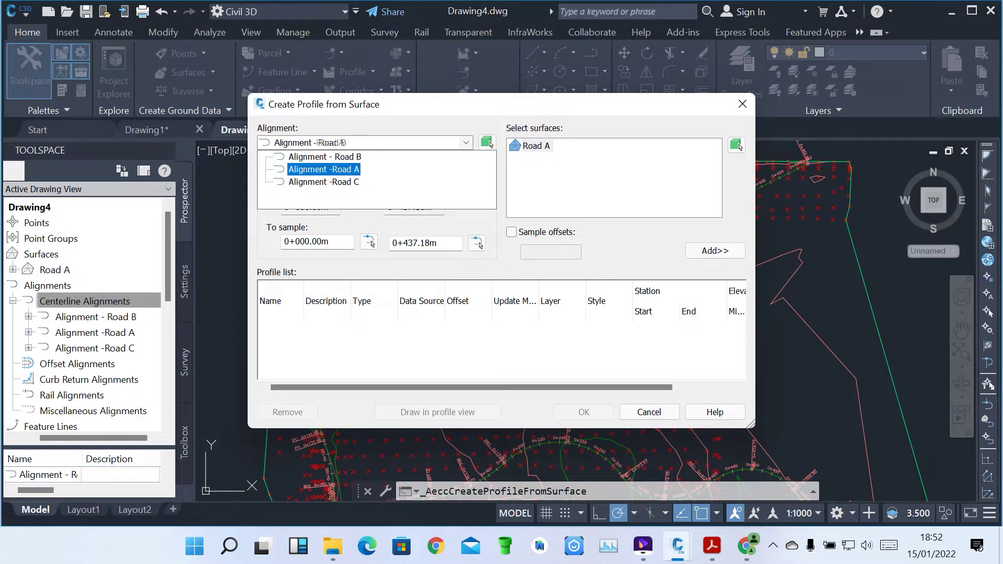
key(Return)
click(308, 142)
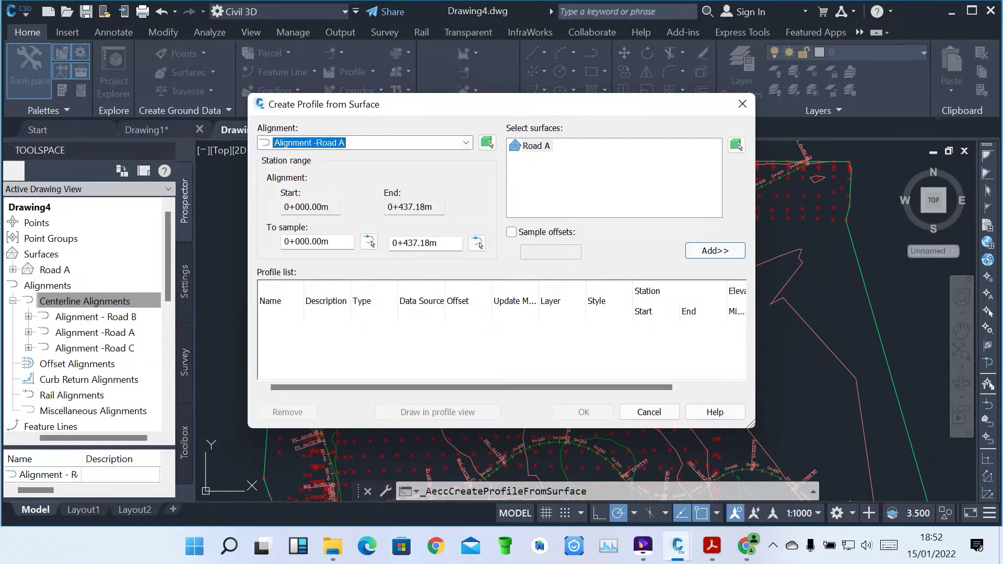
click(536, 146)
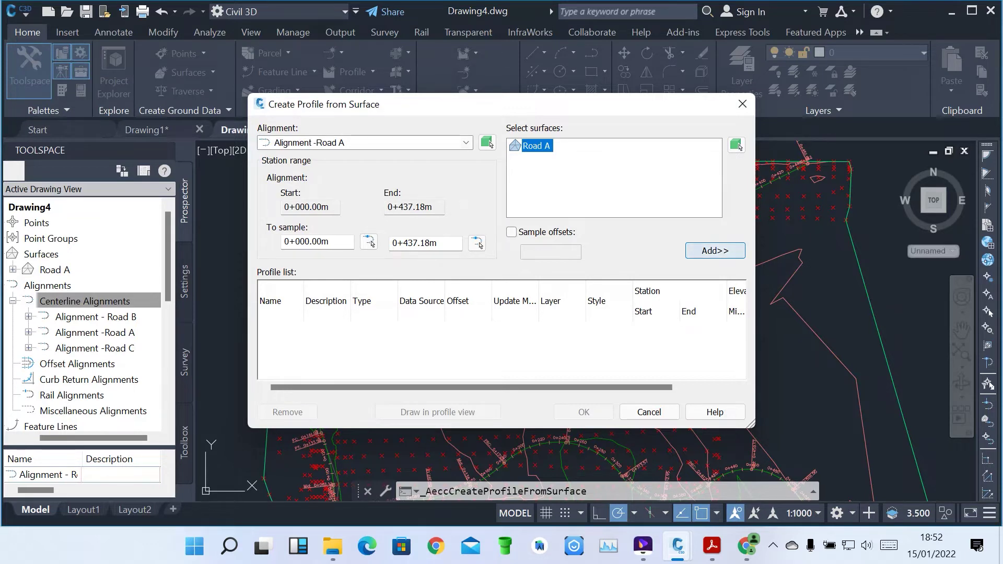
click(715, 251)
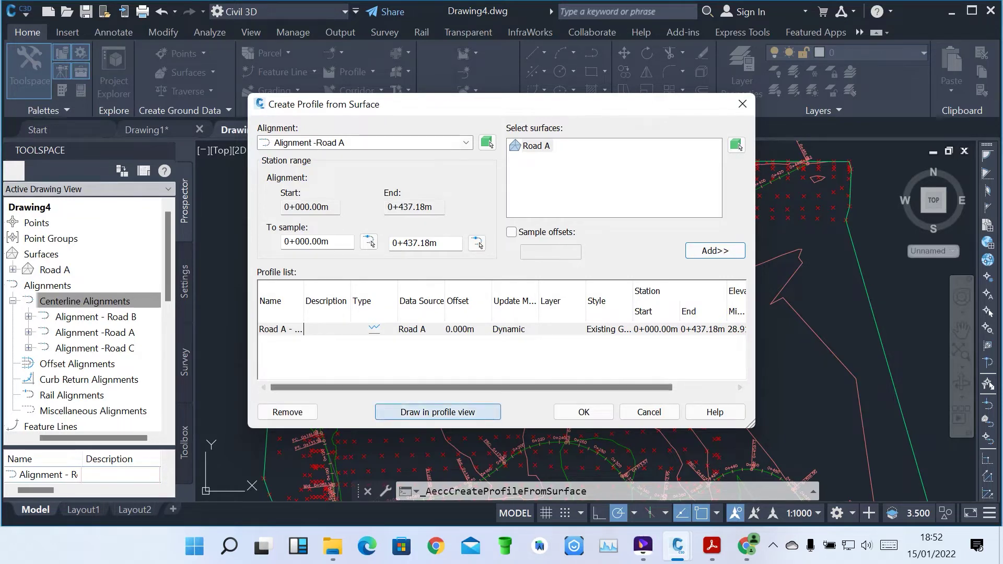
Step: Set up a profile view for the sampled profile, name it "Road A Profile" and continue to the station range
click(437, 412)
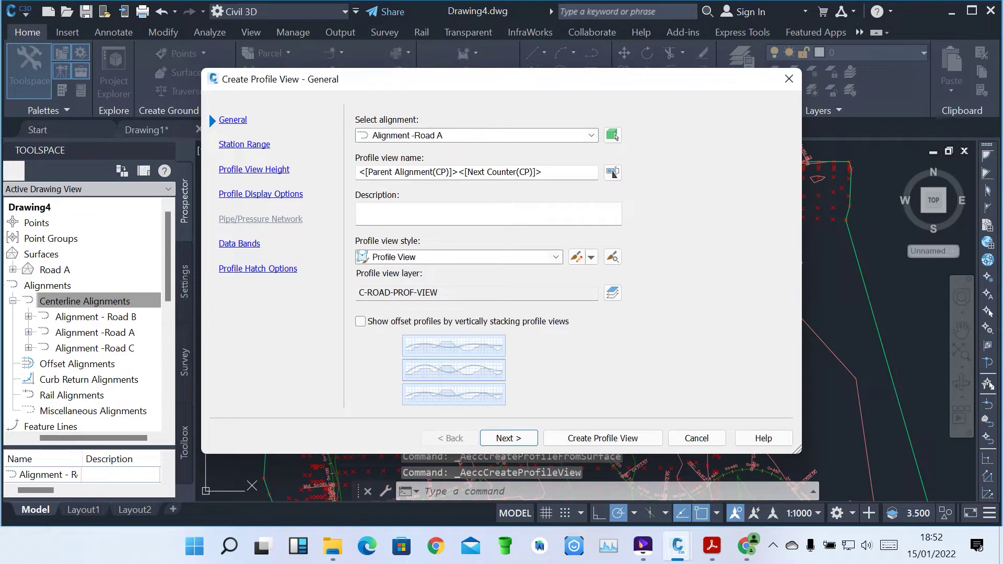
drag(543, 173, 358, 172)
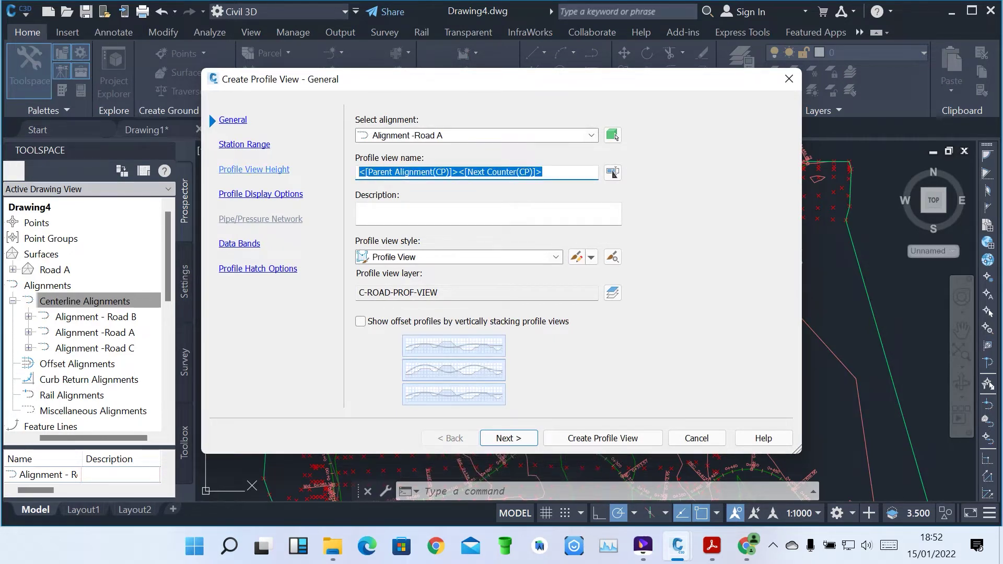
text(Road A Profile)
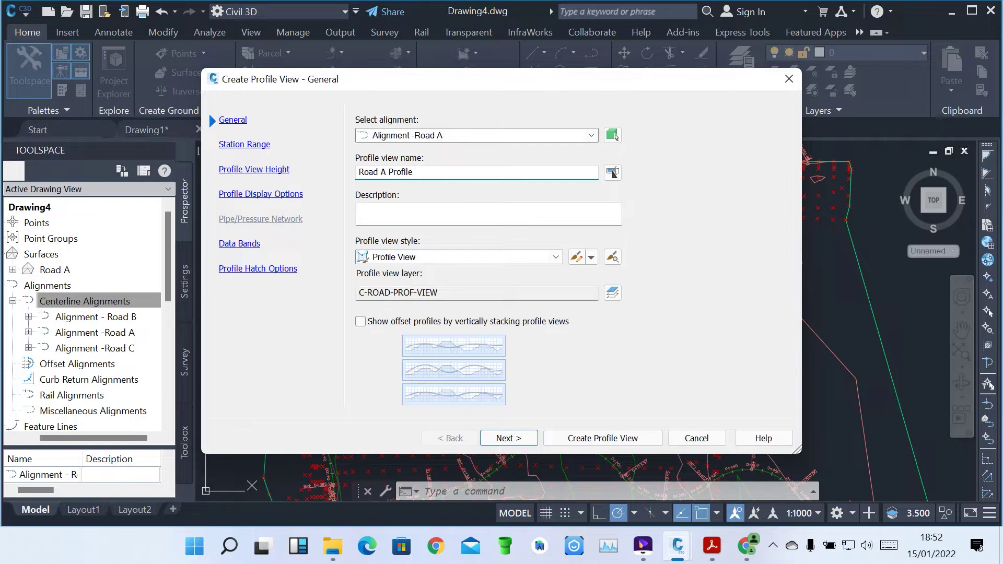
key(Return)
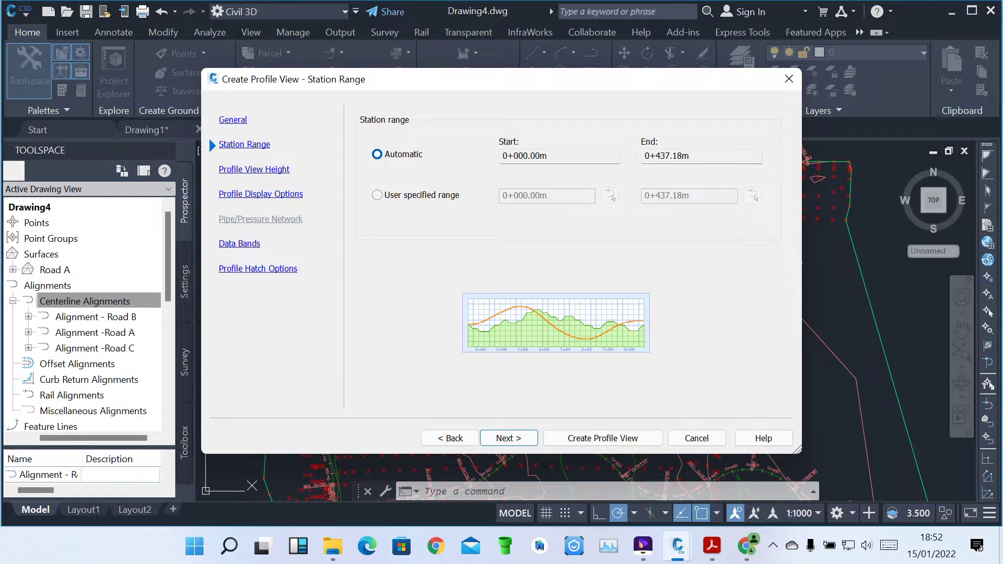
Step: Keep the station range and profile view height automatic, and accept the profile display options and the EG-FG Elevations and Stations band set
click(377, 195)
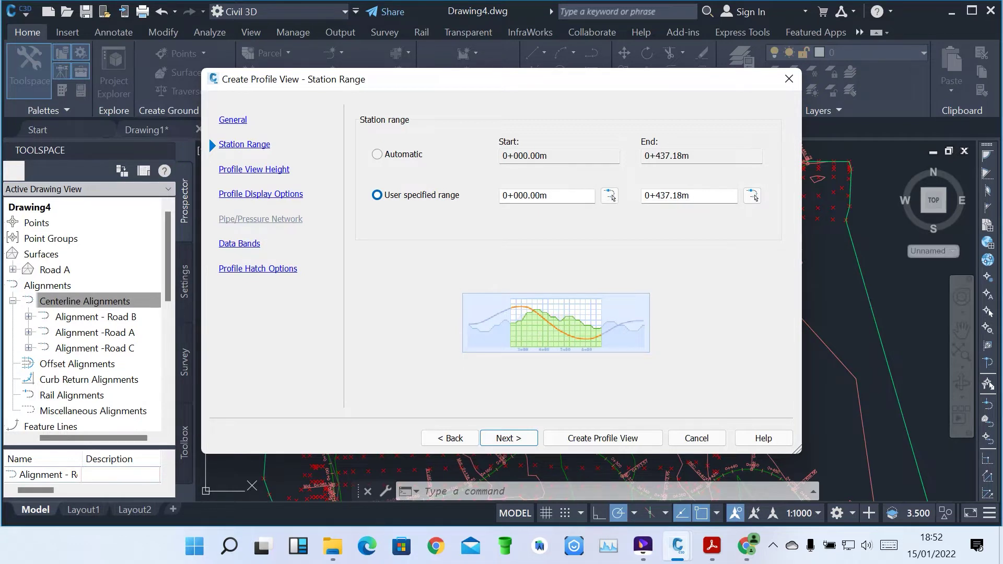
key(Up)
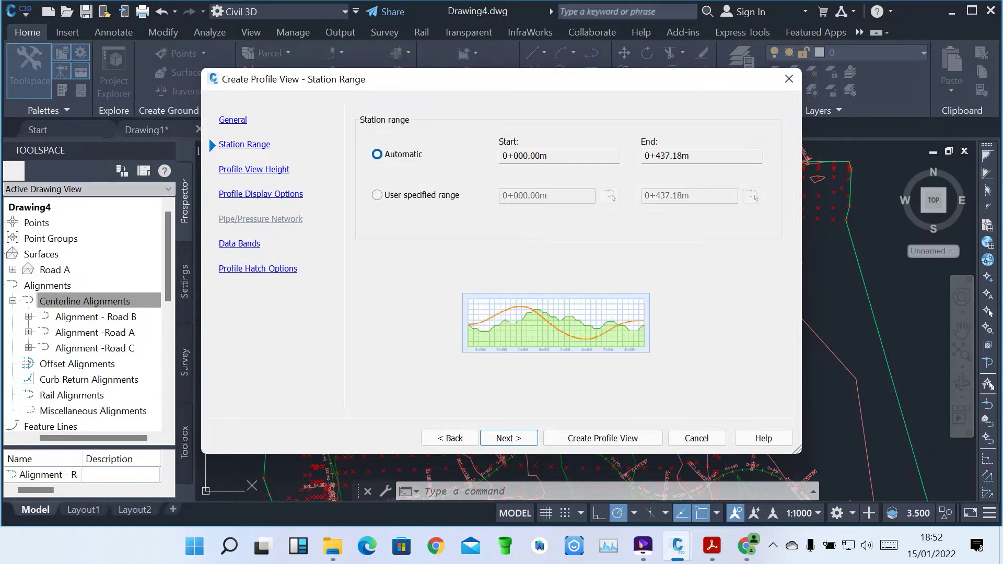
key(Return)
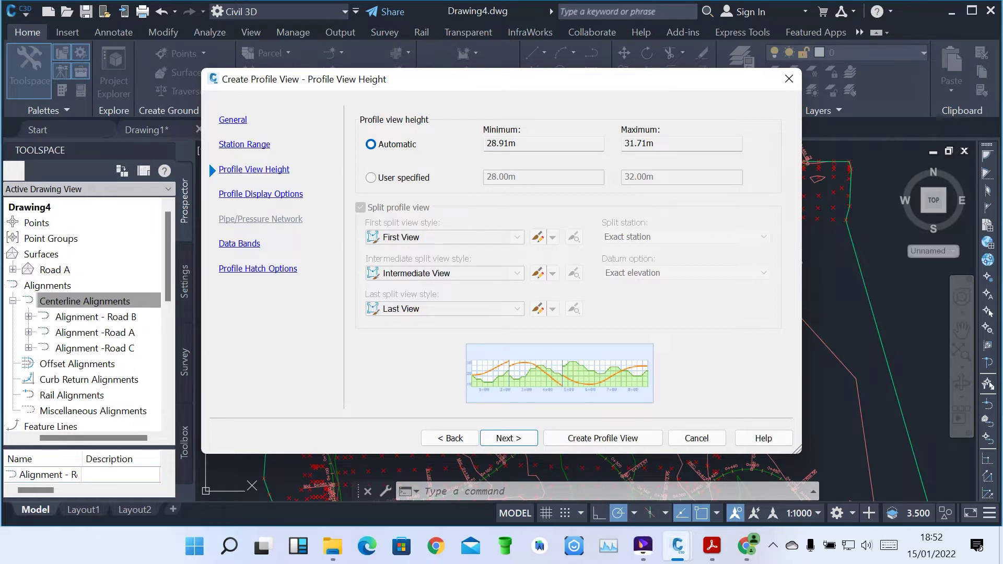
click(509, 437)
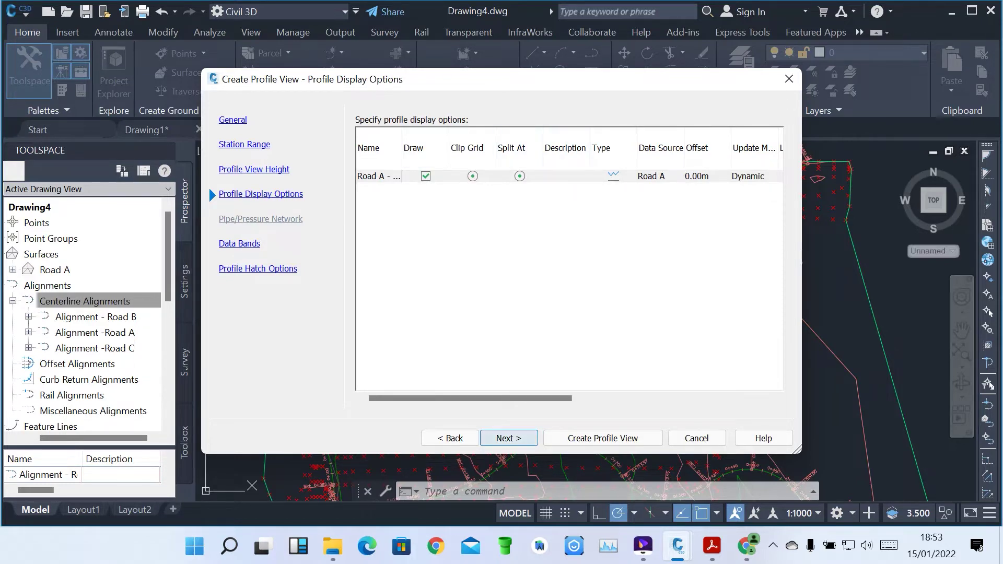
key(Return)
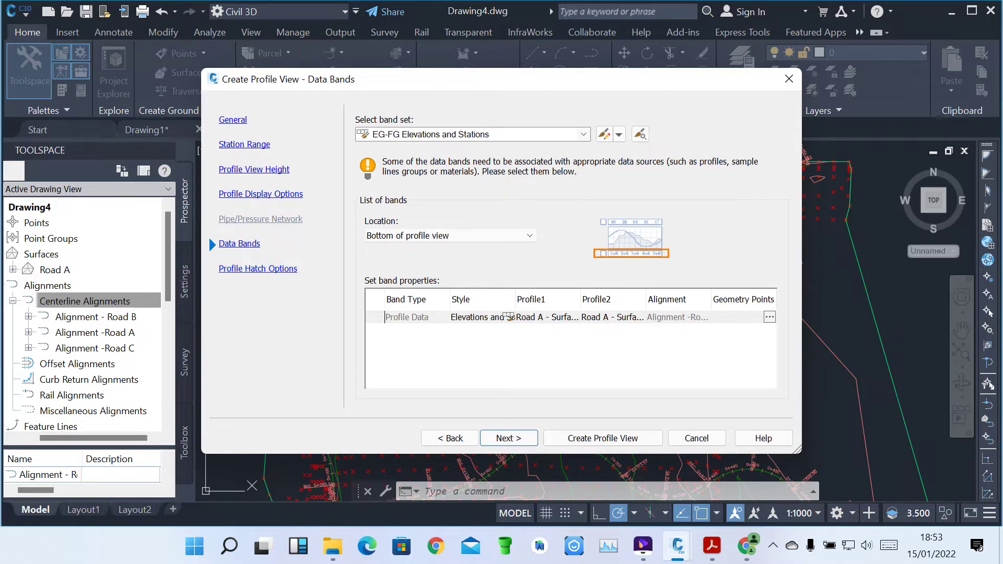
key(Return)
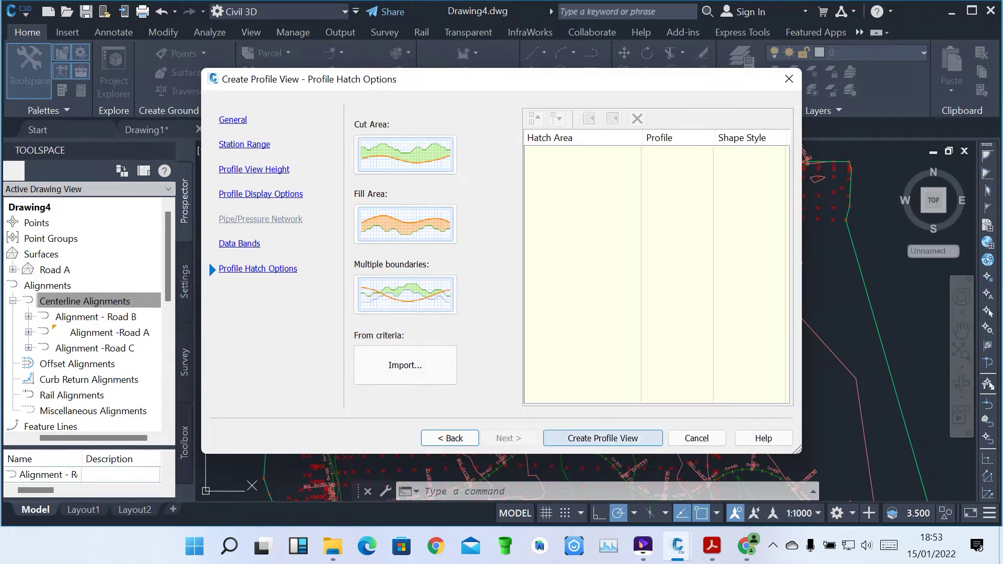
Step: Create the Road A profile view without hatching and place its origin in the empty area east of the surface
click(602, 437)
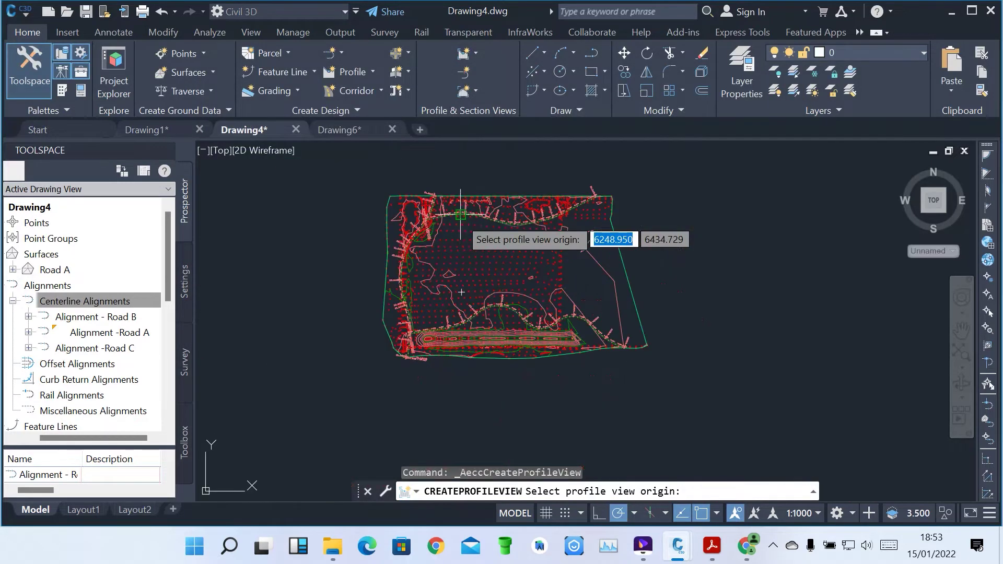
scroll(634, 213, up, 3)
click(609, 200)
scroll(488, 253, down, 3)
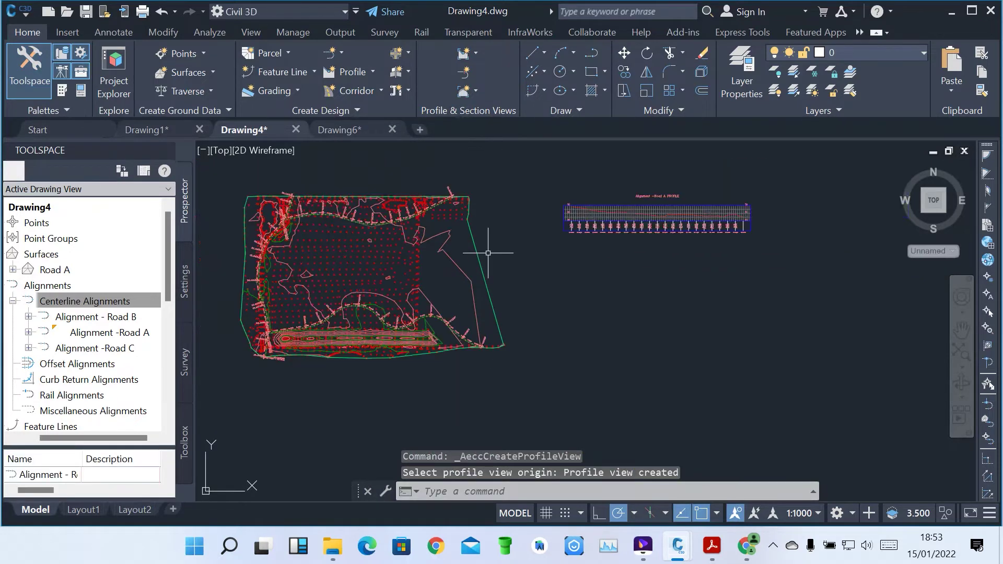
Step: Examine the Road A profile view from start to end station, checking the ground line, grid and elevation bands
scroll(627, 219, up, 8)
scroll(497, 230, down, 3)
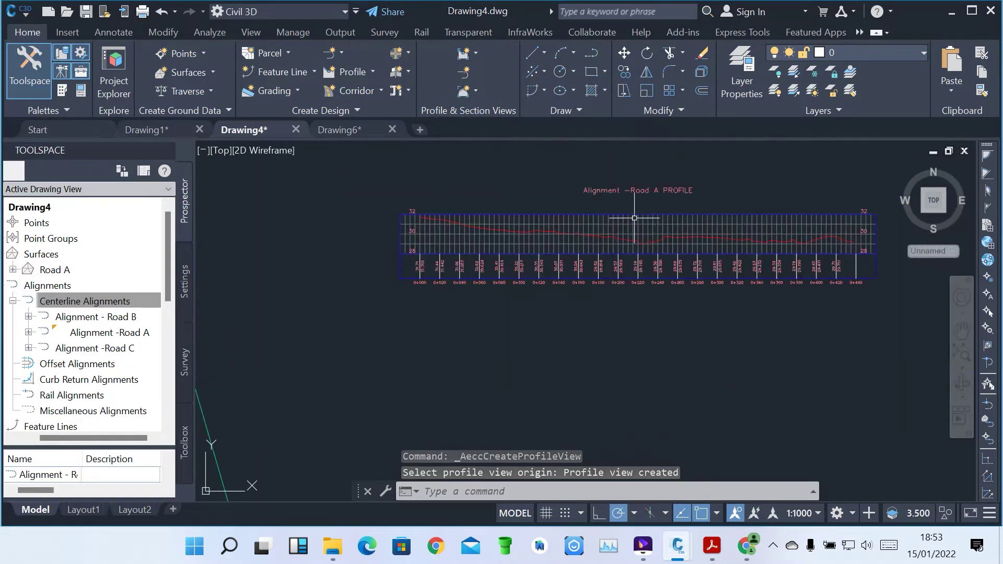
scroll(496, 230, up, 7)
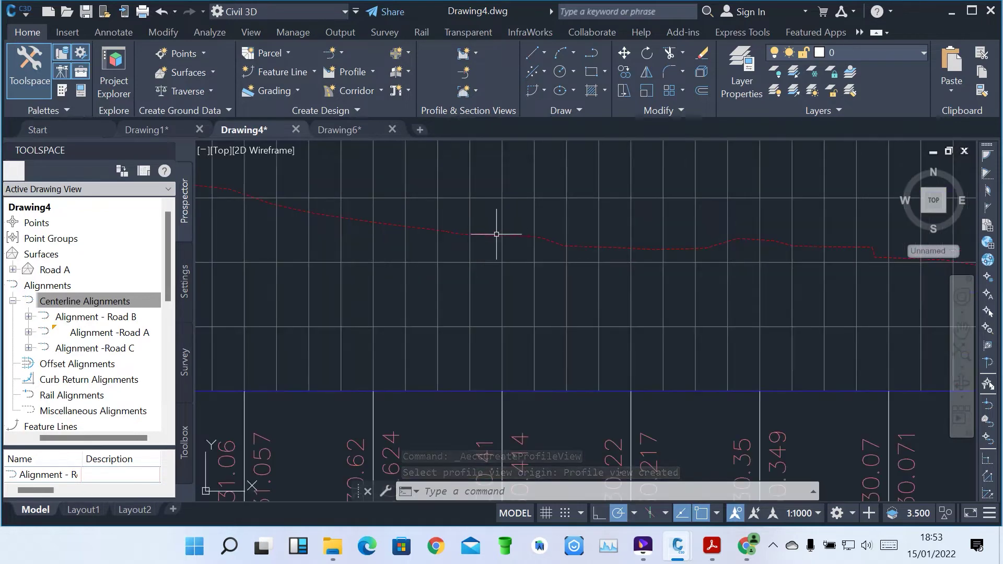
scroll(335, 201, down, 3)
scroll(324, 201, up, 1)
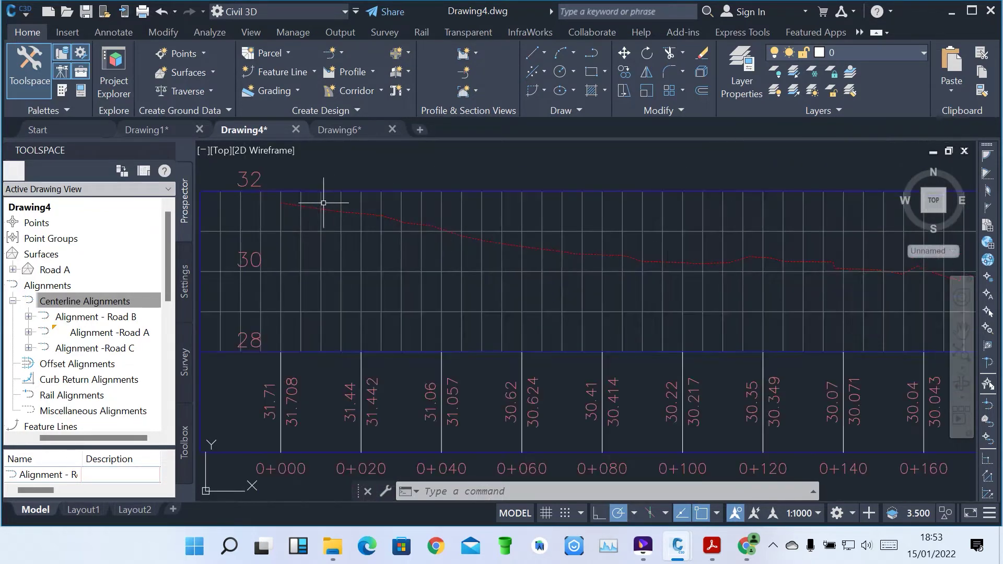
scroll(284, 211, up, 2)
scroll(276, 204, down, 4)
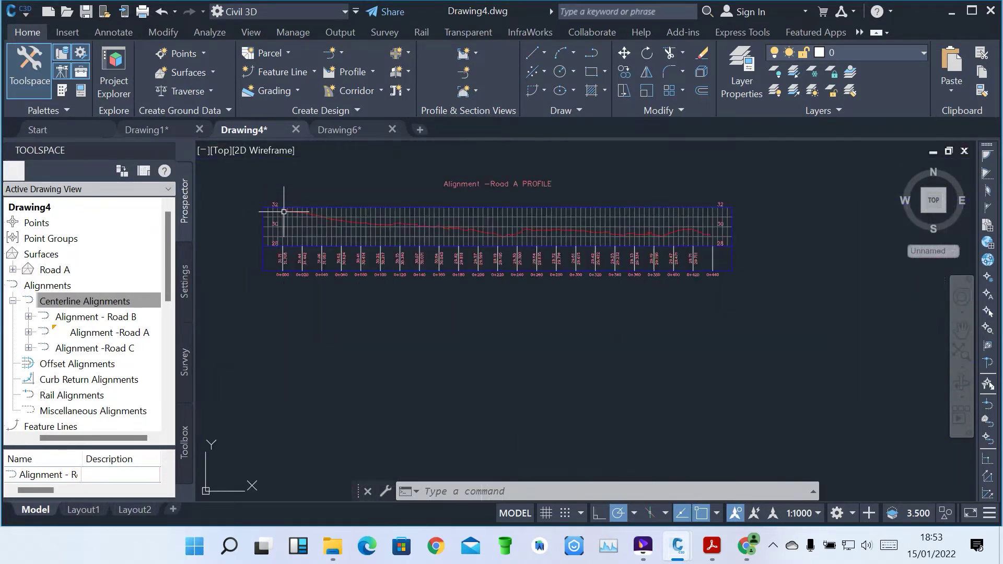
scroll(297, 214, up, 2)
scroll(293, 213, up, 2)
scroll(861, 295, up, 4)
scroll(487, 281, down, 3)
scroll(653, 275, up, 3)
scroll(731, 276, down, 4)
middle_drag(755, 277, 502, 242)
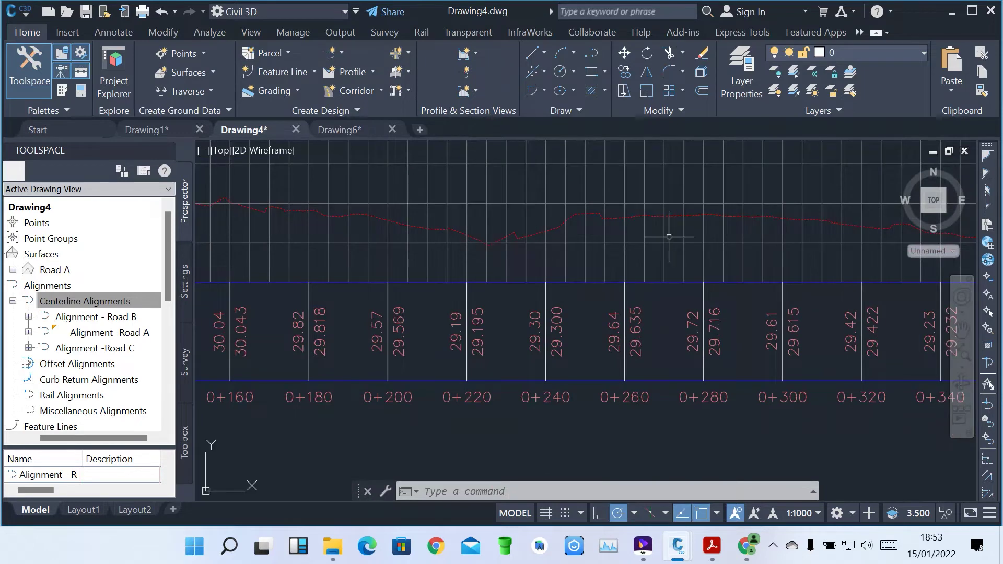
scroll(672, 229, up, 4)
scroll(673, 229, down, 4)
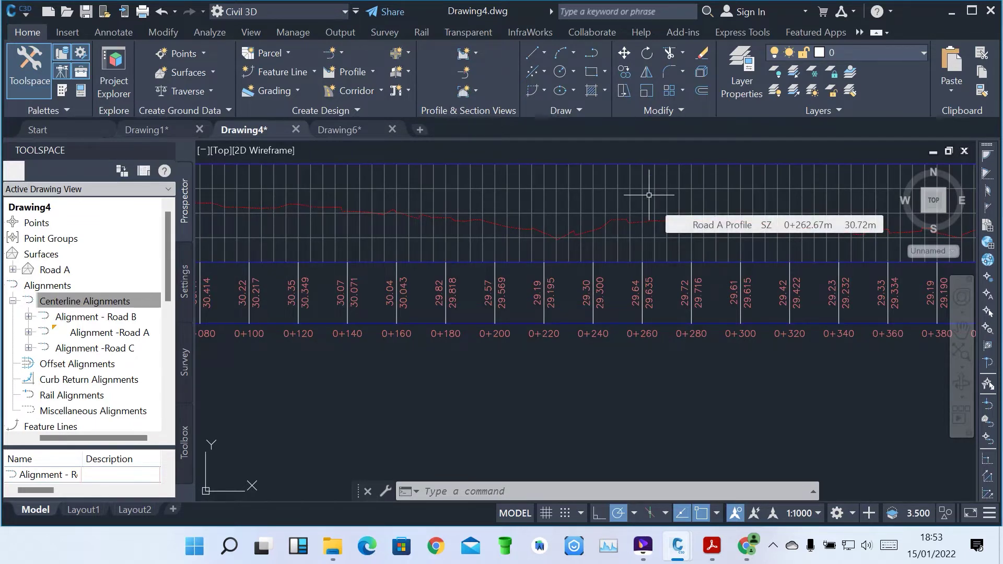
scroll(649, 195, down, 4)
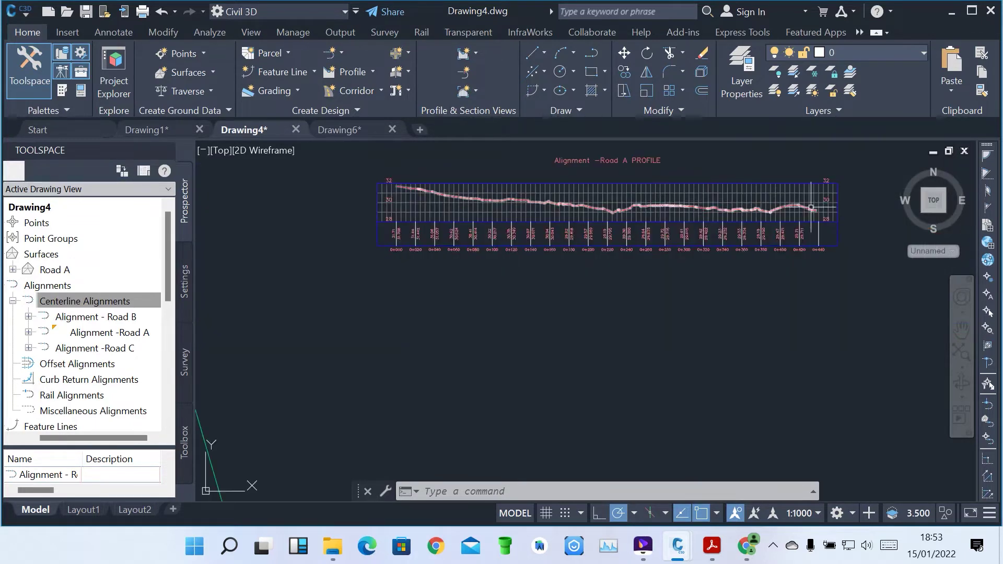
scroll(808, 209, up, 8)
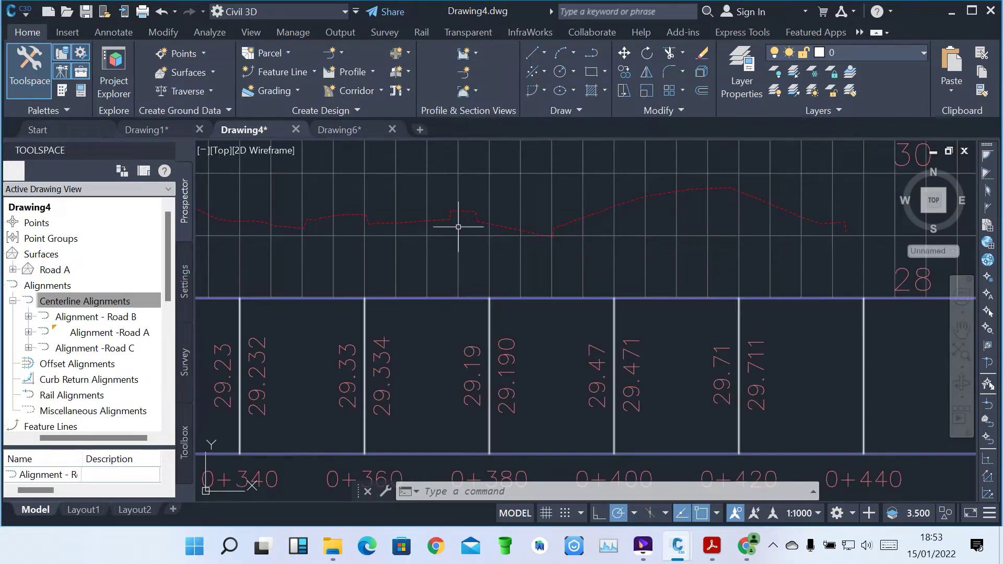
scroll(461, 205, up, 4)
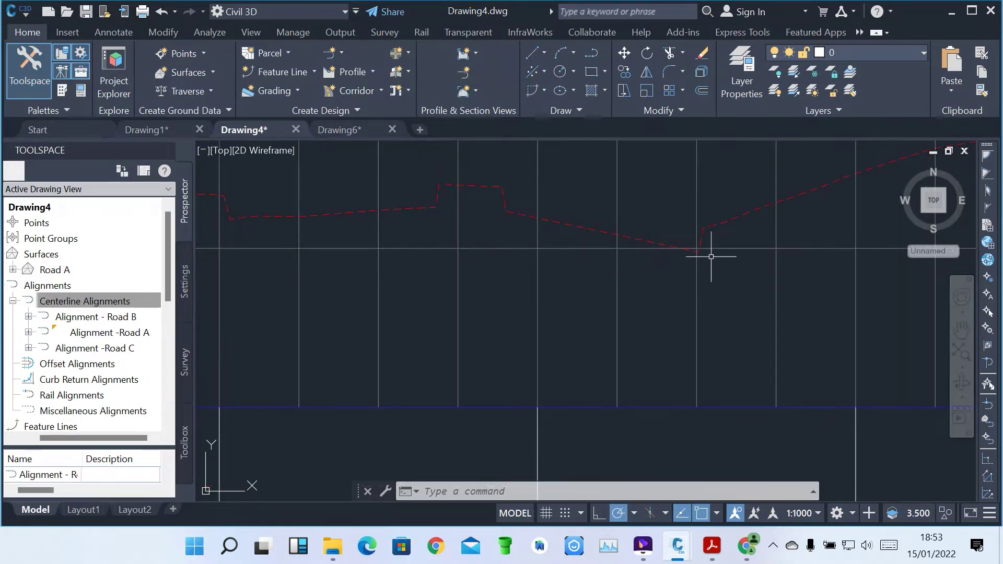
scroll(708, 256, down, 5)
scroll(416, 255, up, 3)
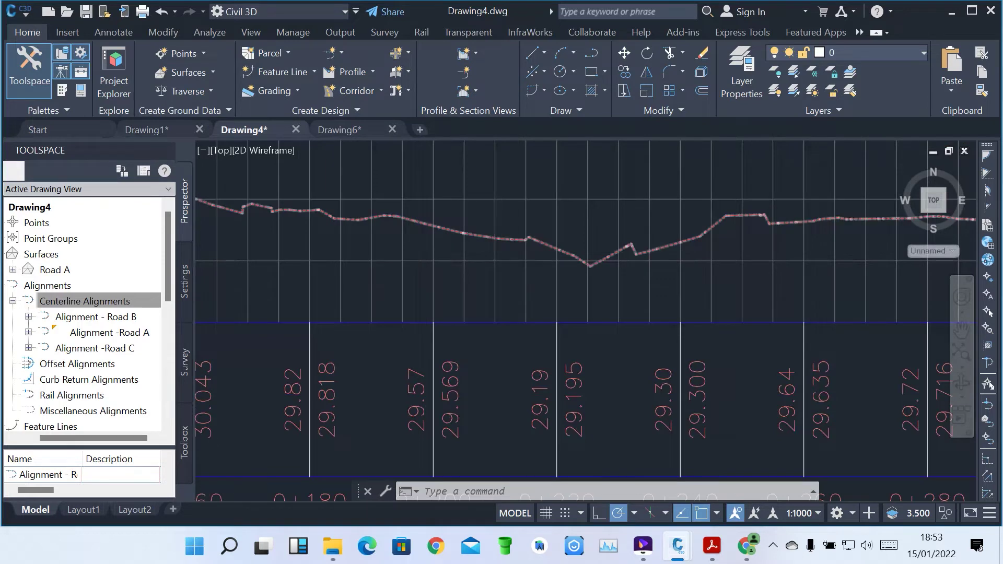
scroll(641, 253, down, 10)
scroll(508, 242, down, 2)
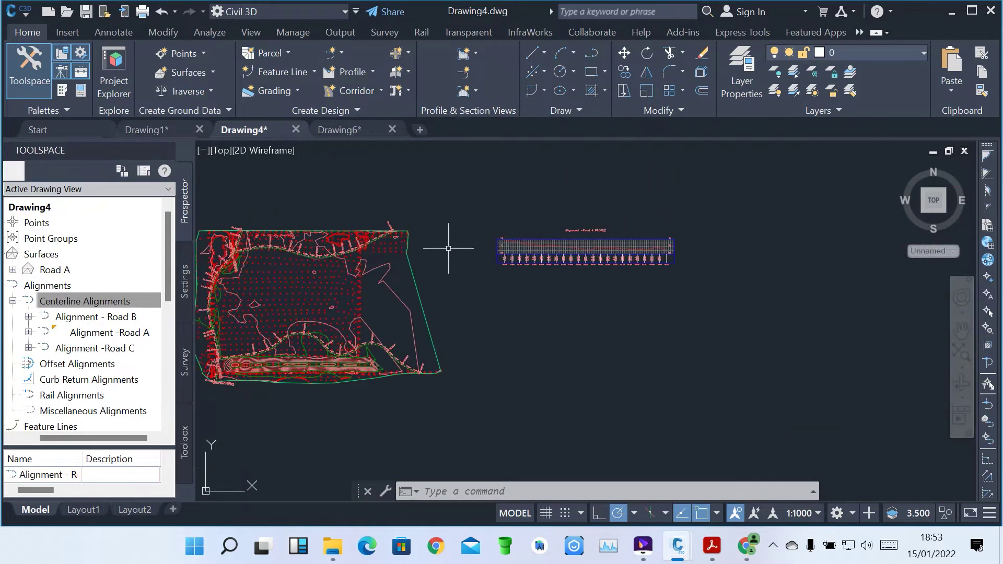
scroll(448, 257, up, 2)
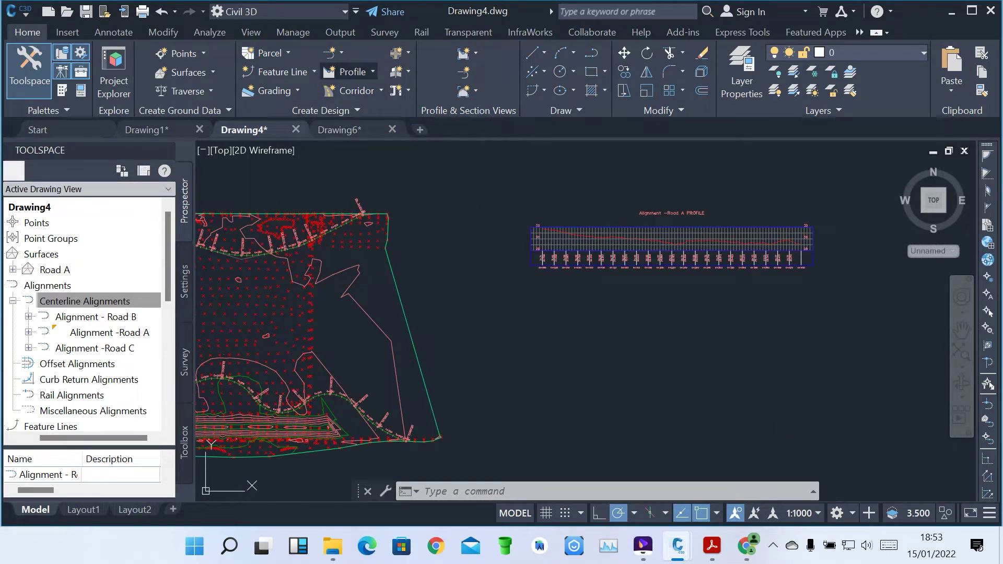
Step: Start a surface profile for Alignment - Road B over its full station range and add the Road A surface to the profile list
click(349, 72)
click(396, 97)
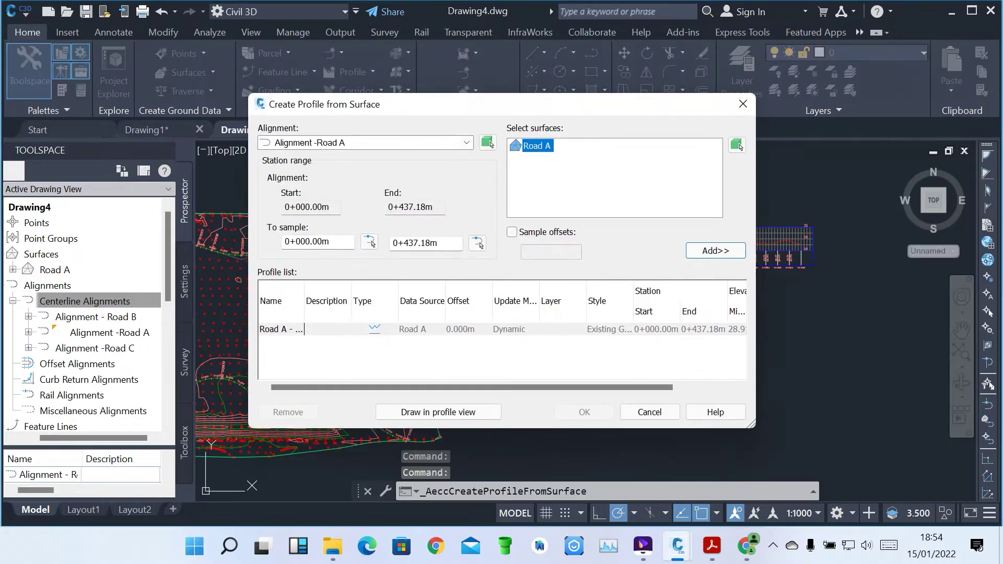
click(466, 143)
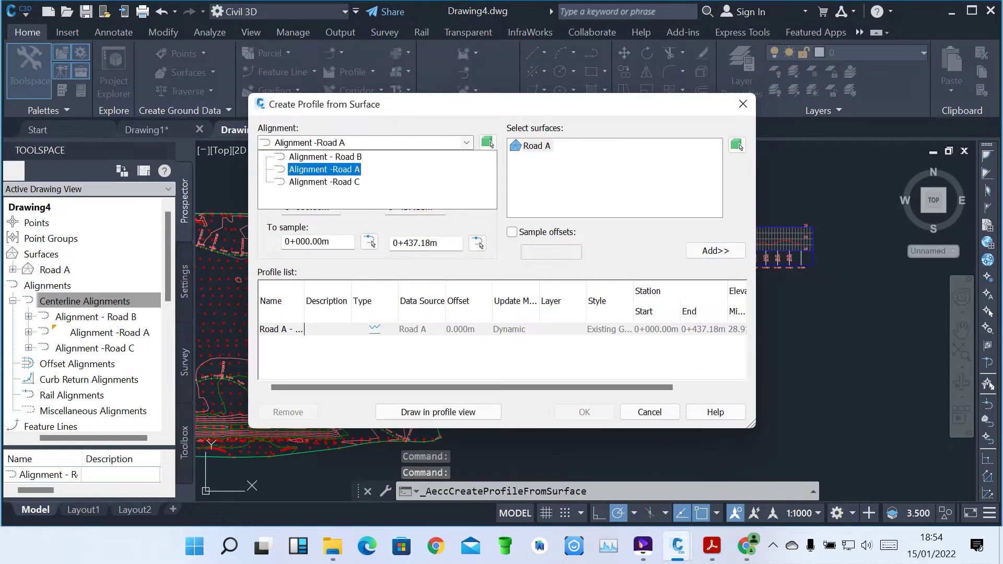
key(Up)
key(Return)
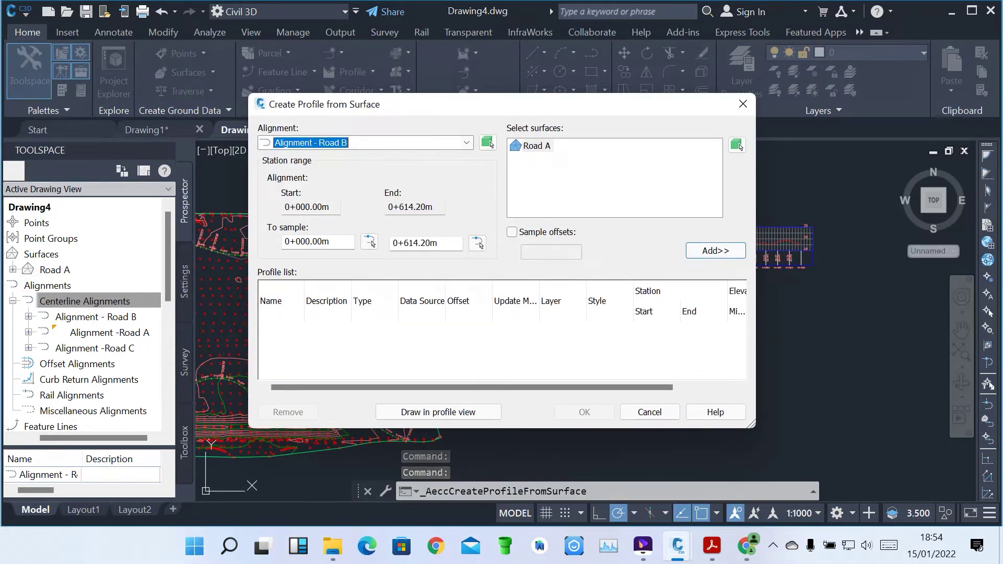
click(537, 146)
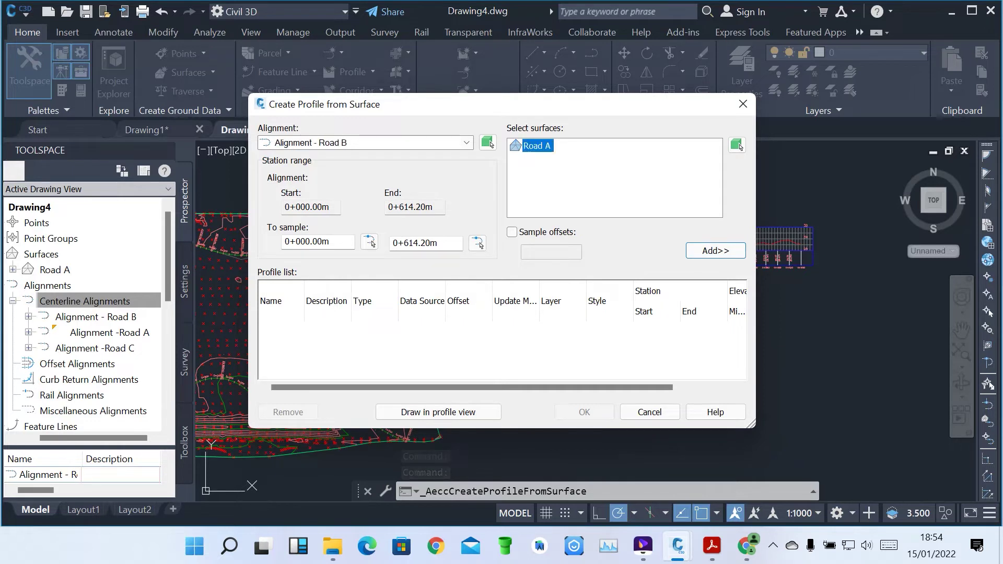
click(715, 250)
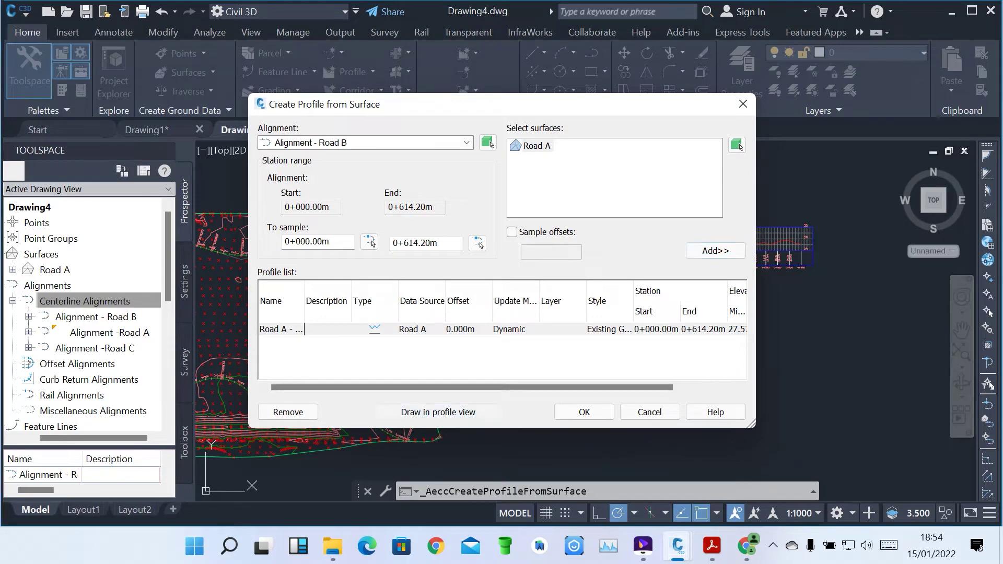
Step: Set up a profile view for the sampled Road B profile, replace the road letter in its name and continue to the station range
click(584, 412)
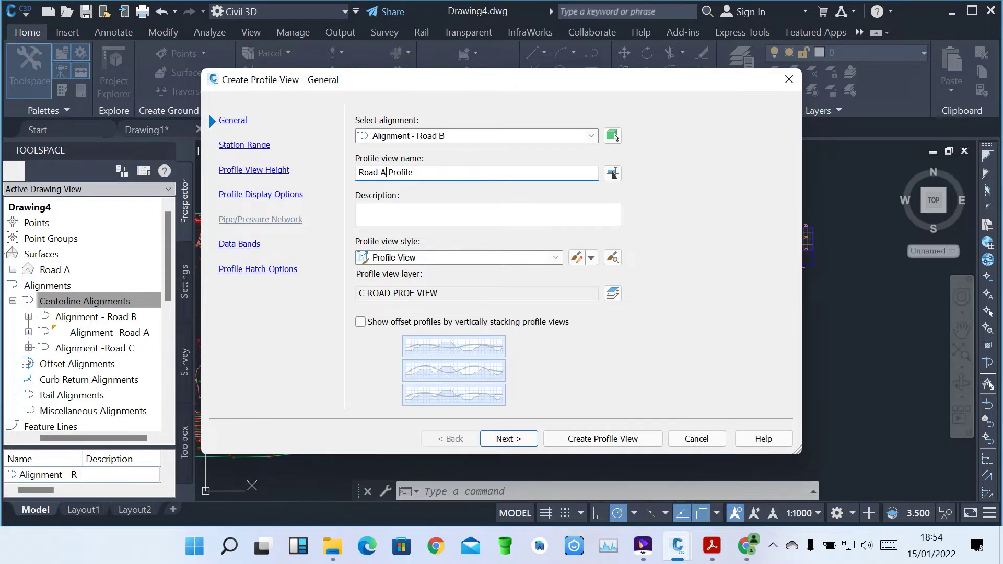
key(BackSpace)
key(BackSpace)
key(Return)
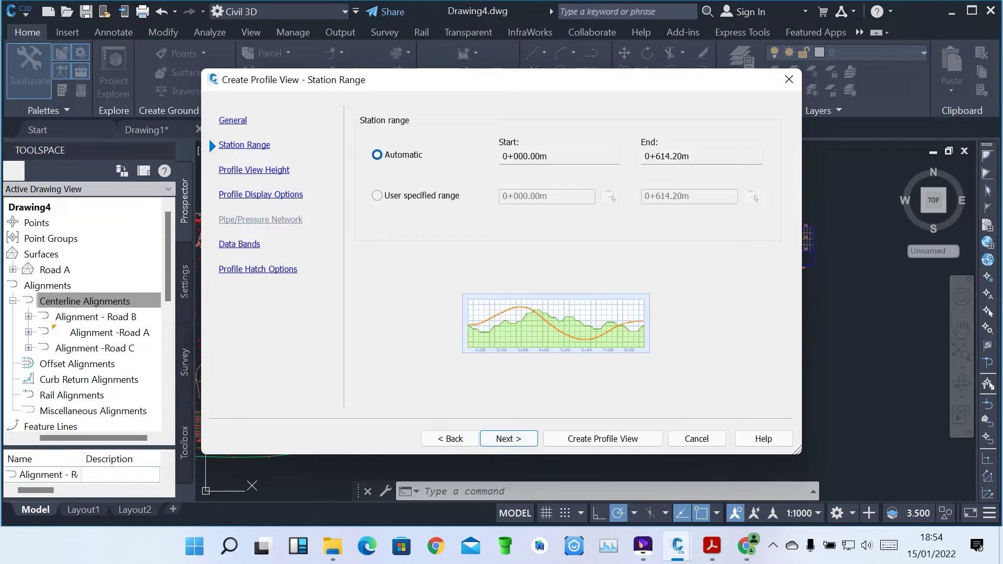
Step: Accept the automatic station range and the remaining default options, then place the Road B profile view below the Road A profile view
key(Return)
key(Return)
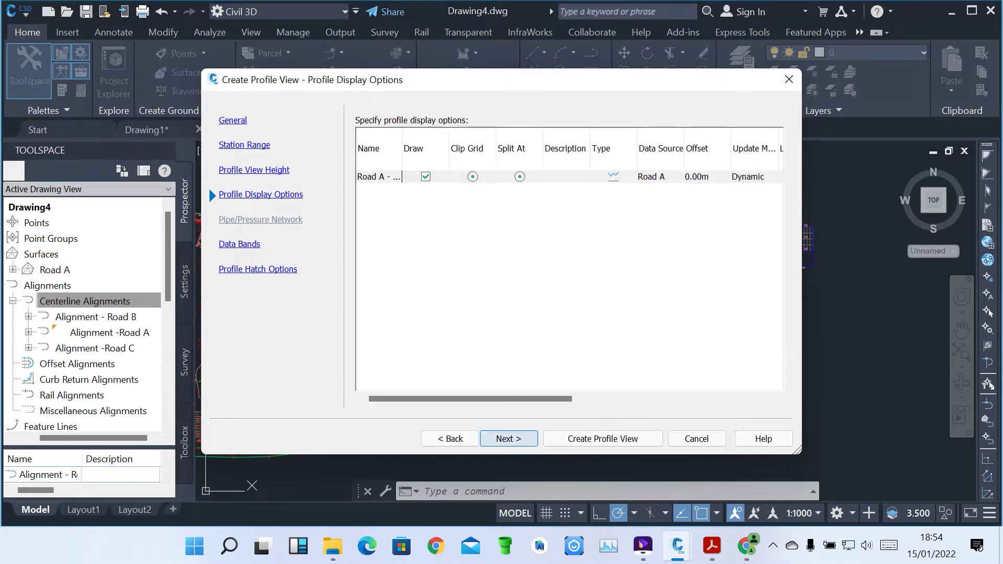
key(Return)
key(Return)
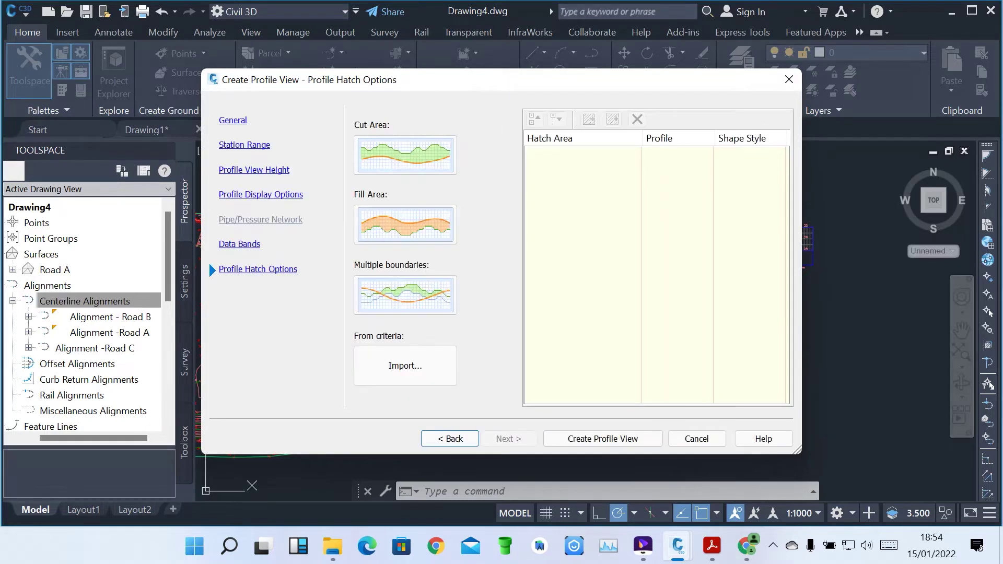
key(Return)
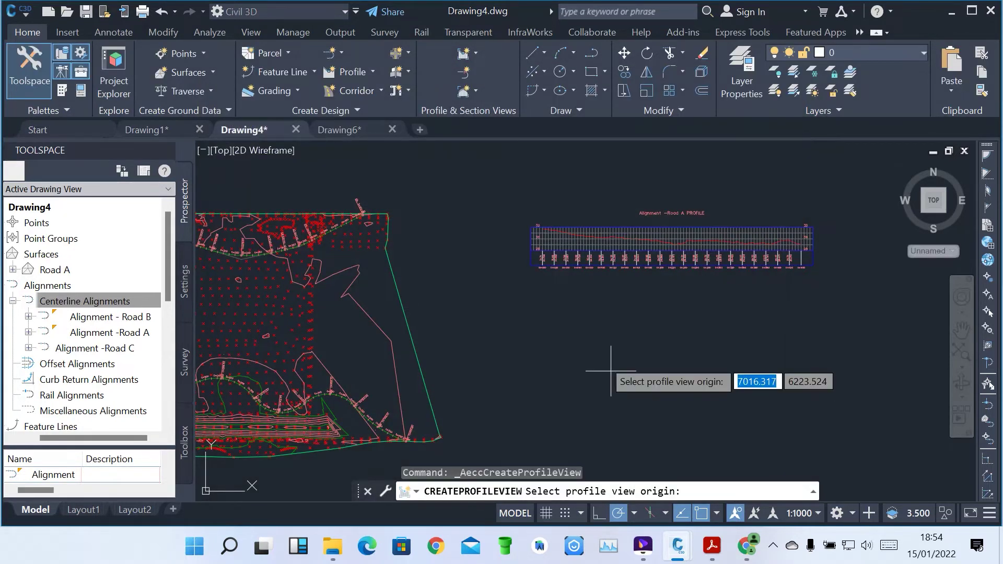
click(558, 347)
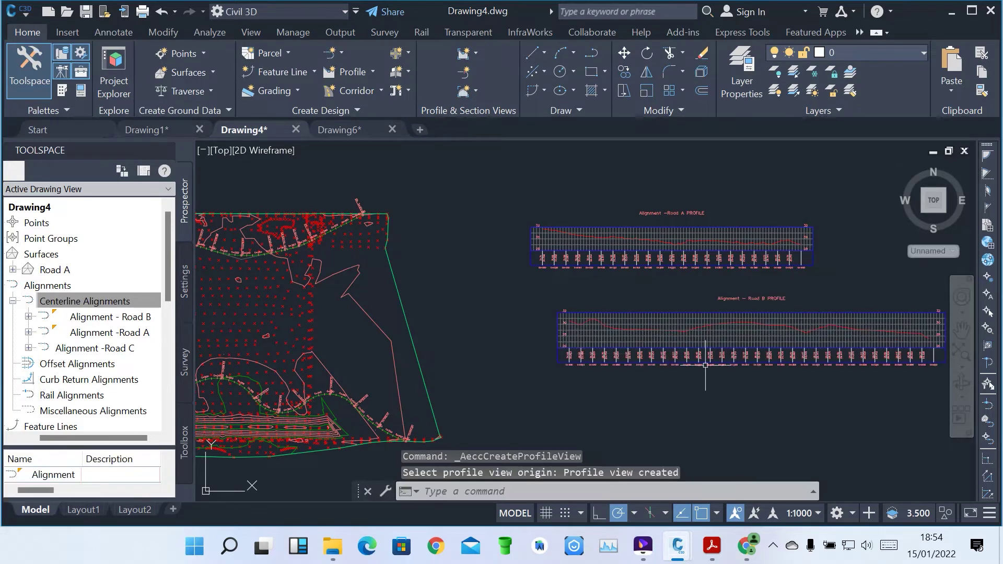
Step: Examine the Road B profile view, checking its ground line, station labels and elevation bands
scroll(692, 341, up, 4)
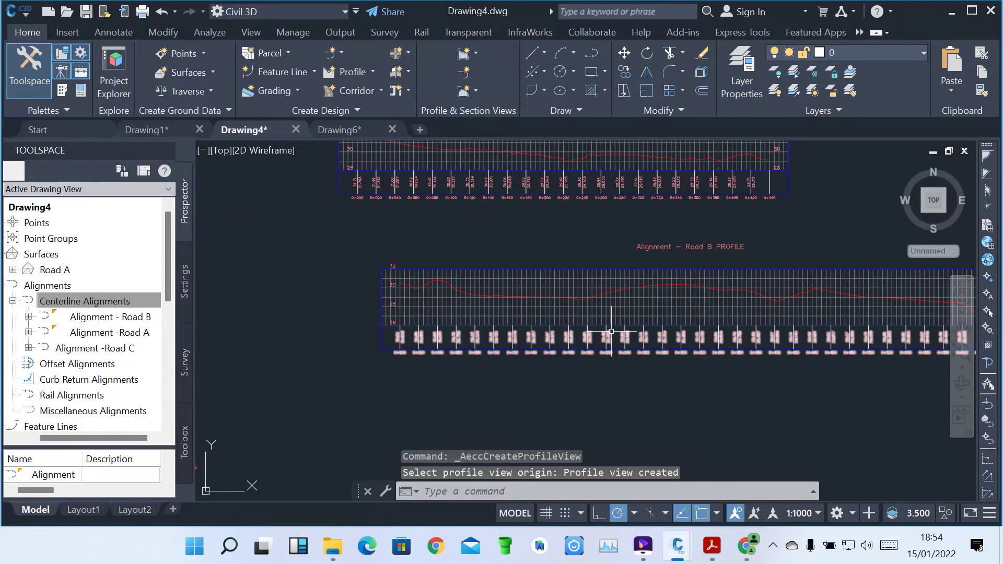
scroll(605, 313, up, 1)
scroll(604, 313, up, 2)
scroll(604, 313, down, 3)
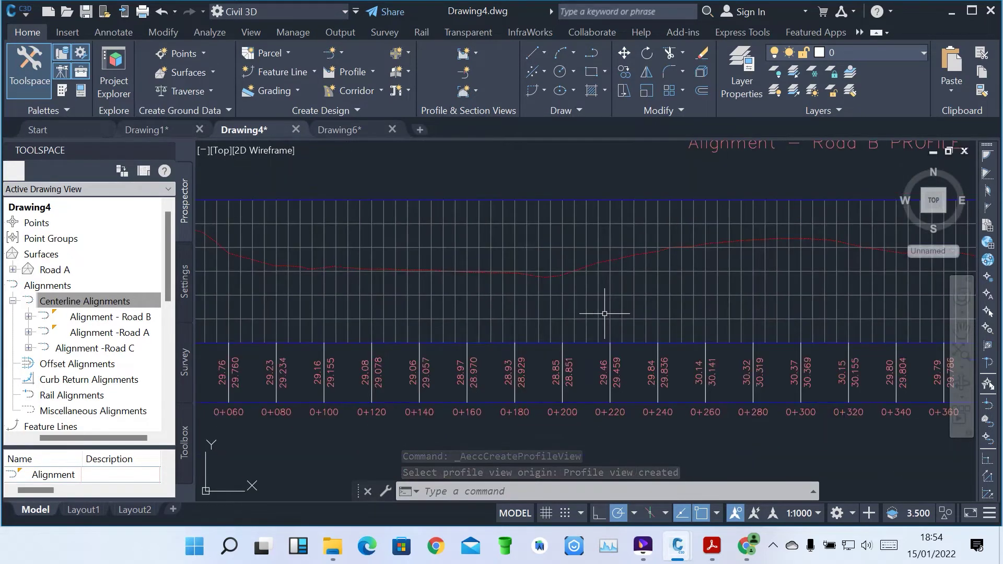
scroll(605, 313, up, 2)
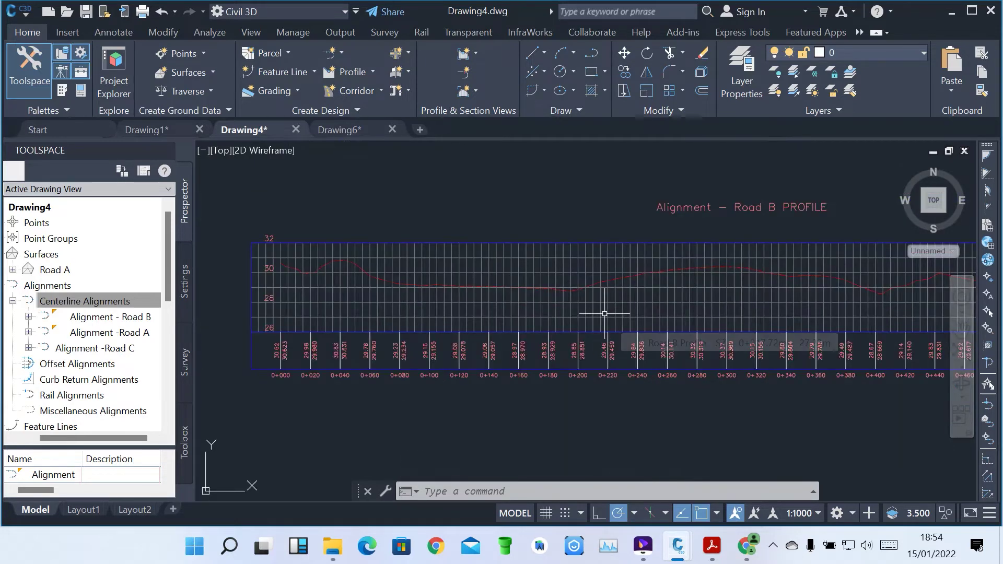
scroll(283, 262, up, 4)
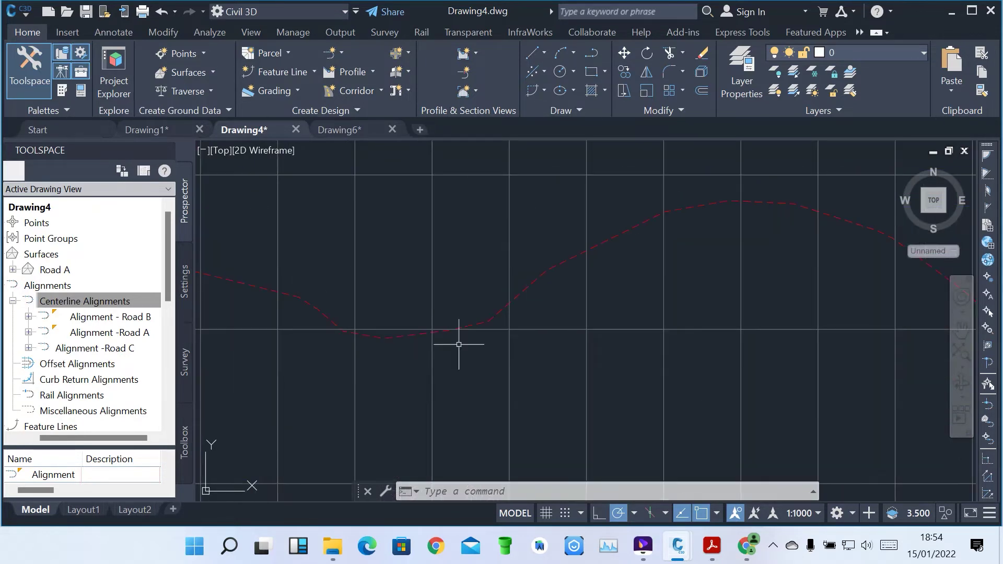
Step: Compare the Road A and Road B profile views, checking their ground lines, station ranges and placement beside the surveyed surface
scroll(416, 291, down, 5)
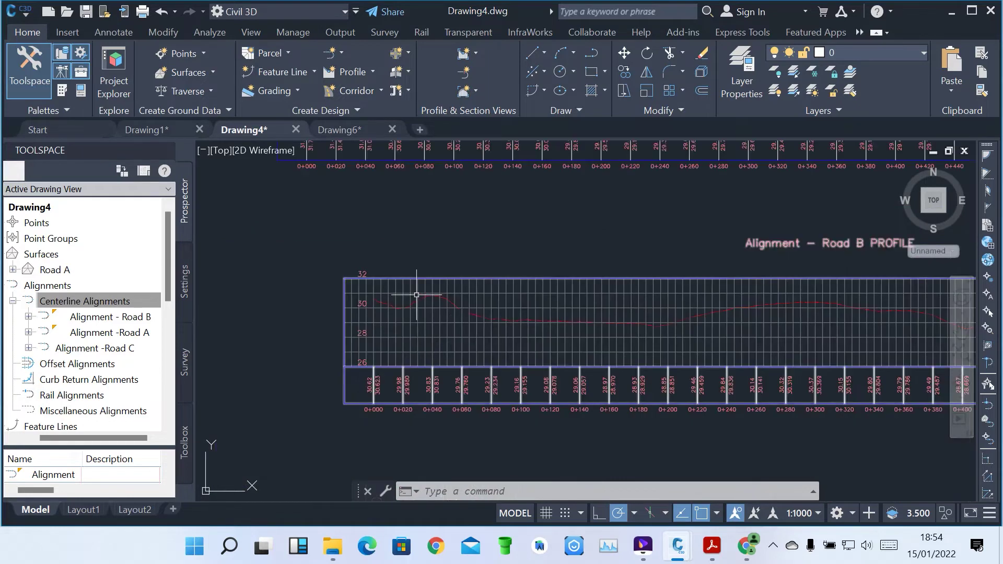
scroll(444, 325, down, 1)
scroll(575, 322, up, 1)
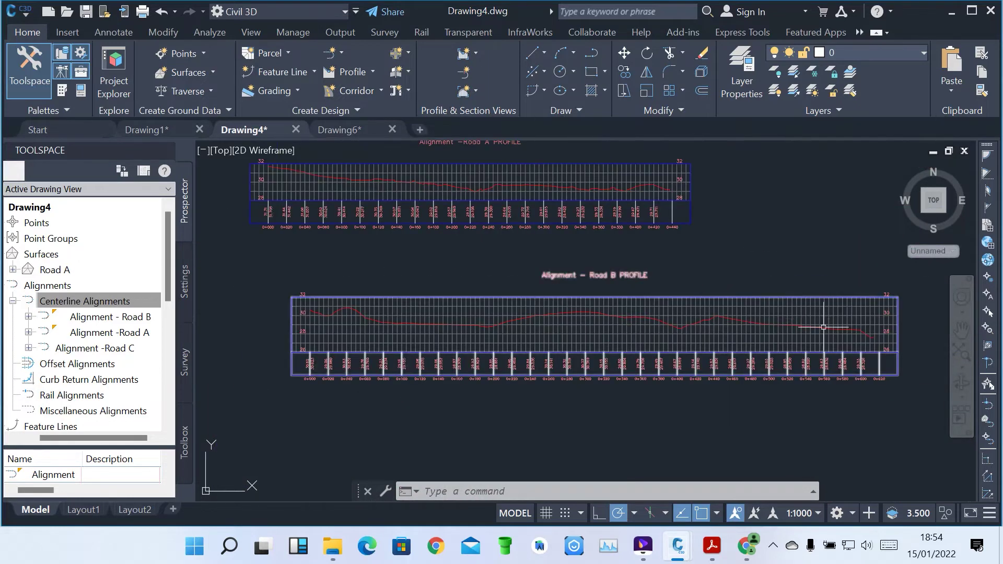
scroll(862, 339, up, 4)
scroll(836, 357, down, 4)
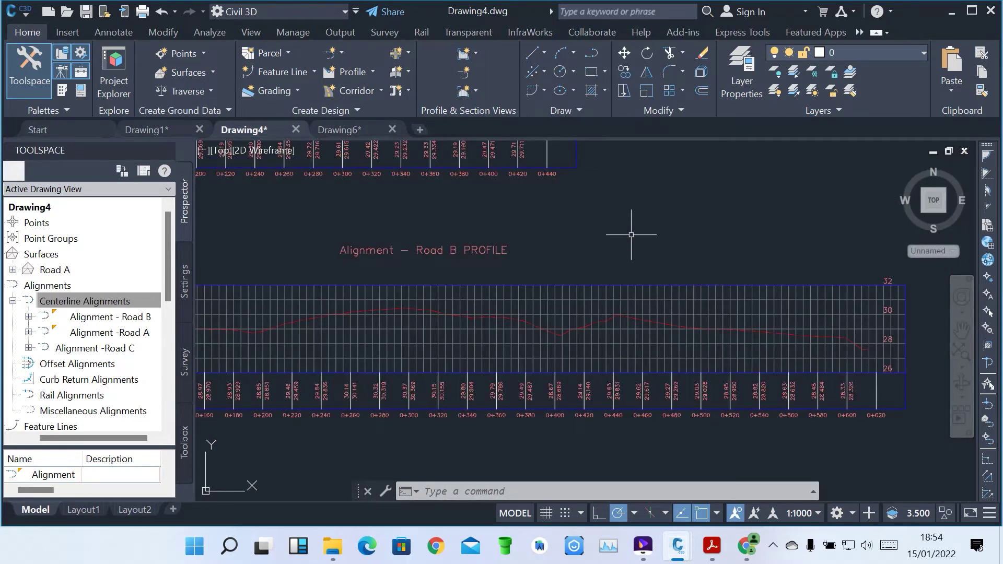
middle_drag(829, 359, 816, 330)
scroll(821, 327, down, 2)
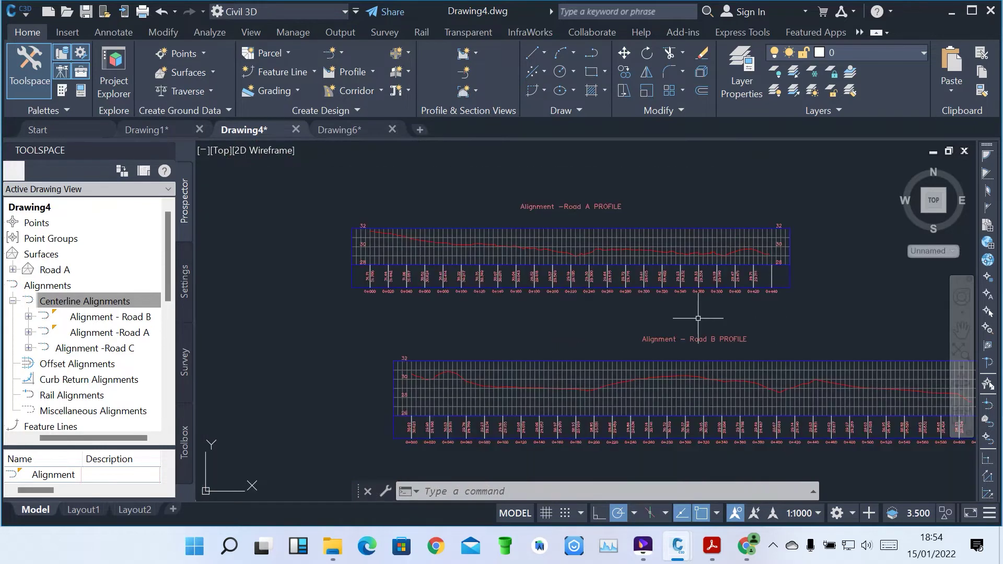
scroll(565, 322, up, 2)
middle_drag(566, 320, 566, 320)
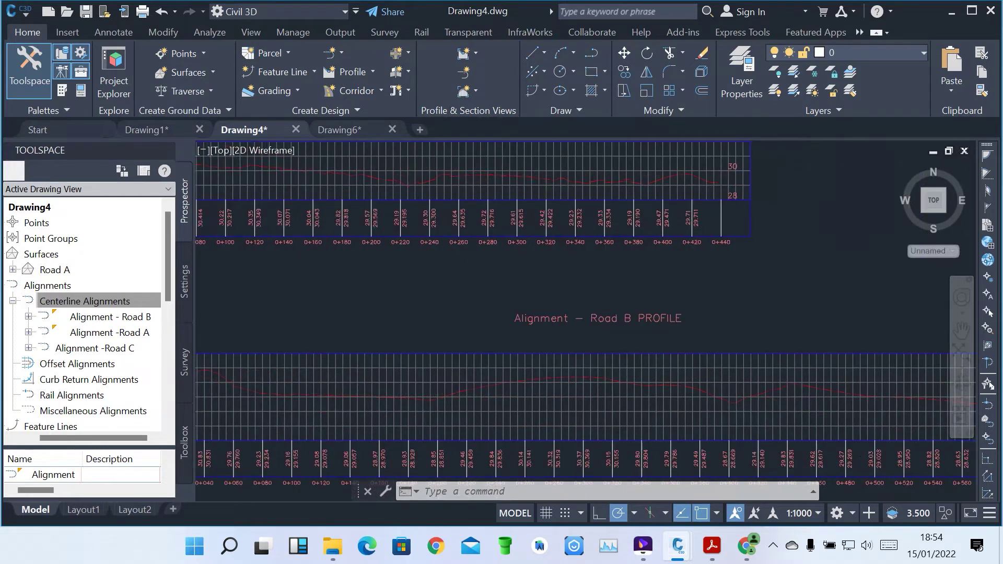
scroll(642, 287, down, 3)
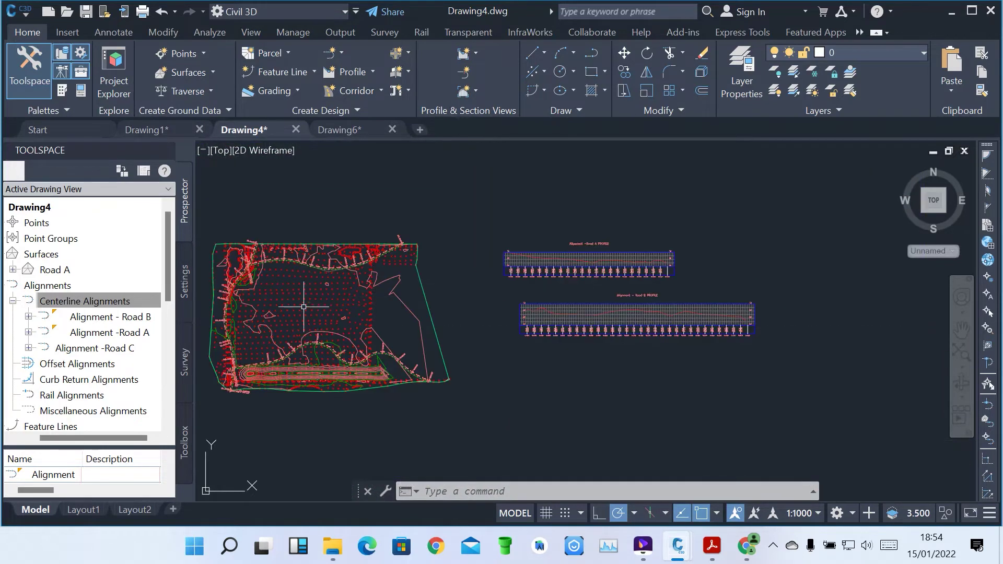
scroll(263, 344, up, 4)
scroll(410, 320, down, 6)
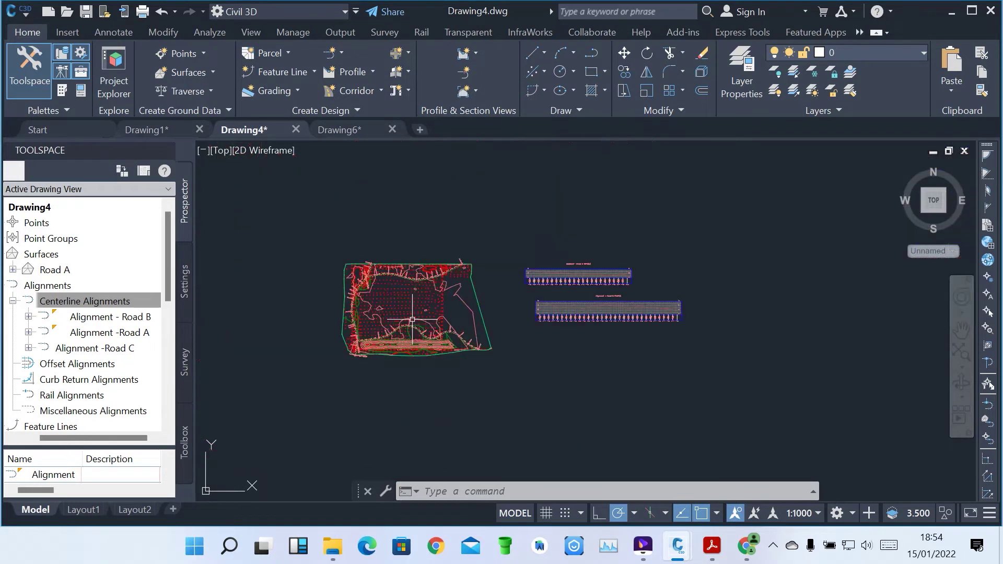
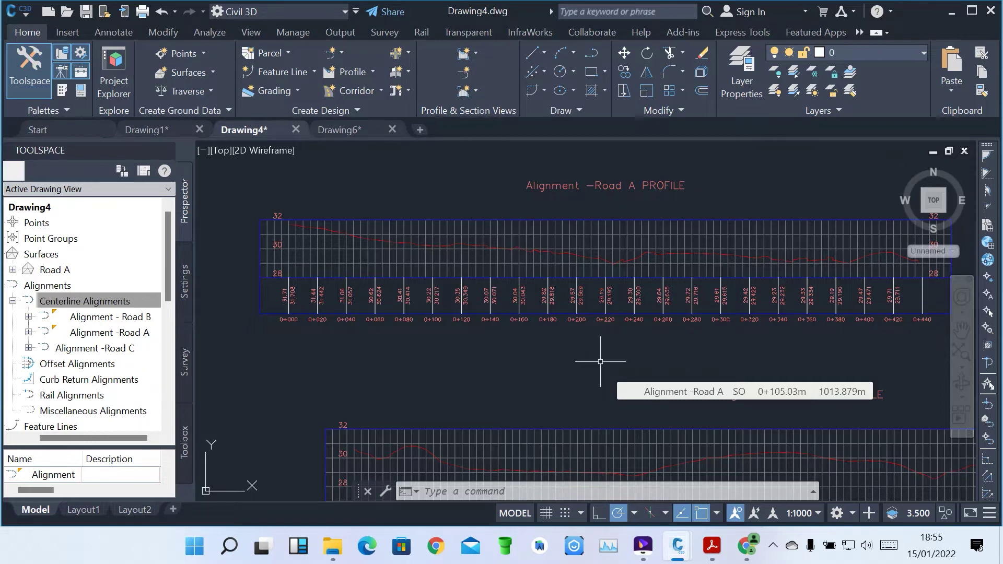
Step: Examine the Road A ground line along its stations for abrupt drops, peaks and dips that a design profile has to smooth
scroll(488, 245, up, 6)
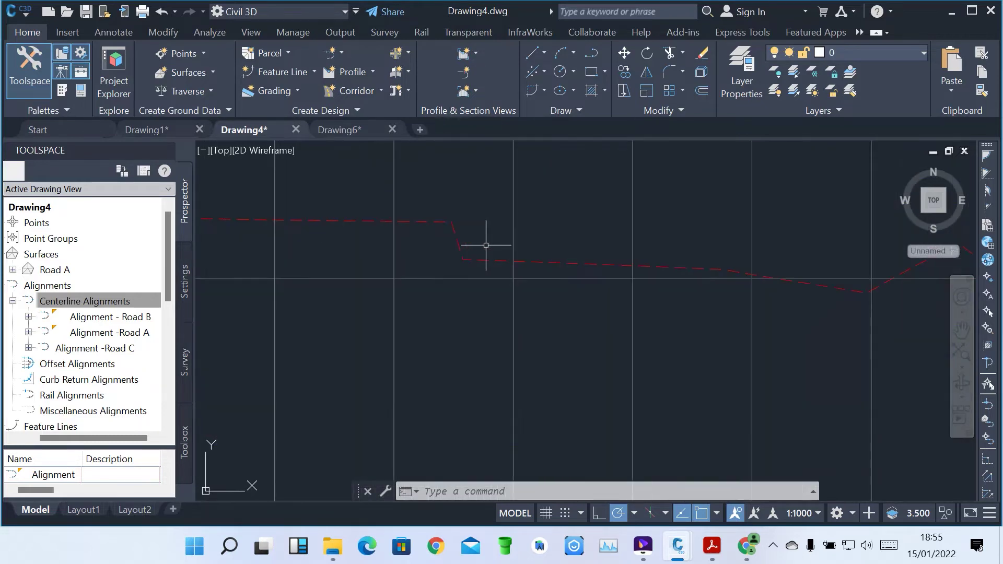
scroll(472, 272, down, 2)
scroll(654, 284, down, 1)
scroll(653, 285, down, 3)
middle_drag(463, 280, 684, 291)
scroll(639, 297, down, 2)
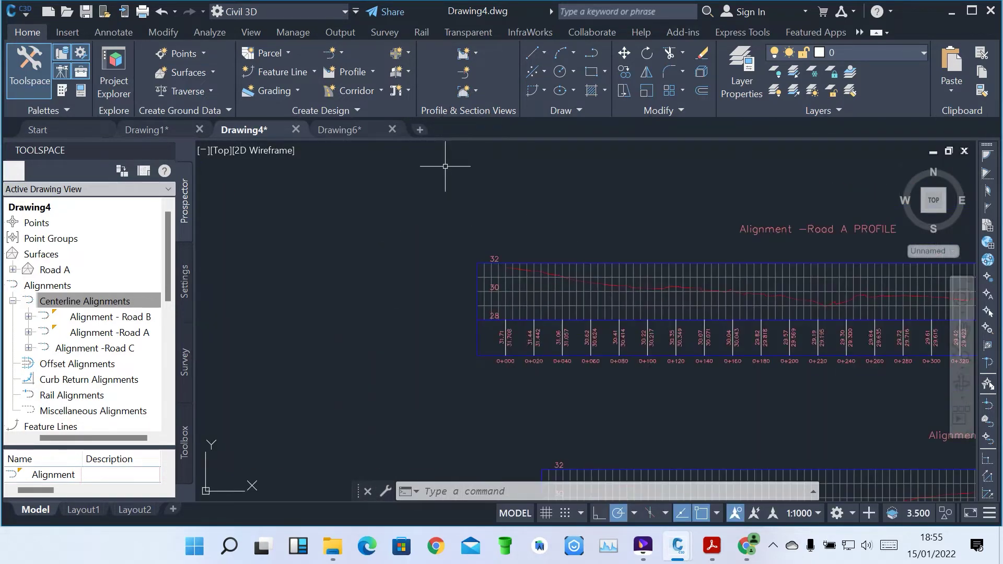
click(347, 71)
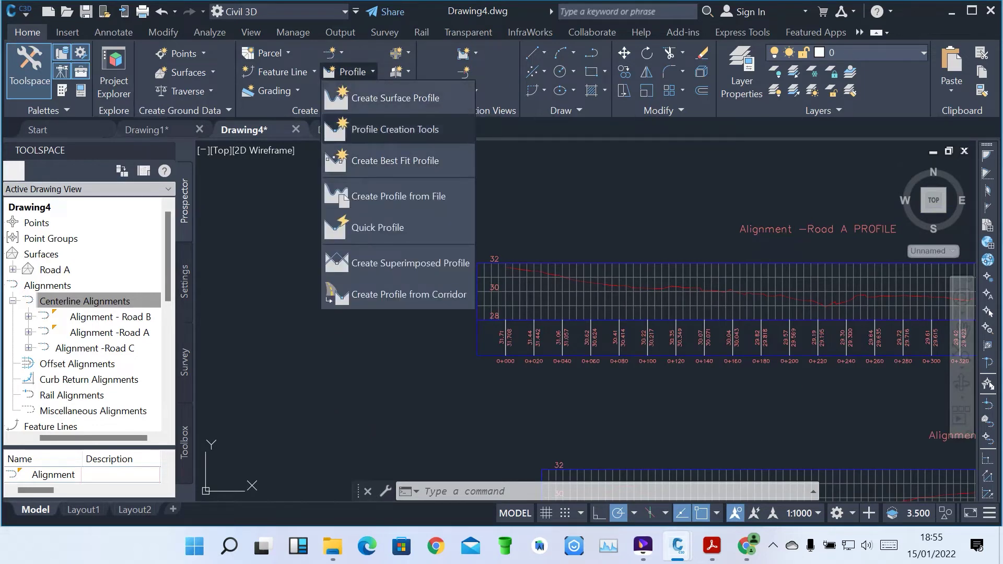
click(395, 129)
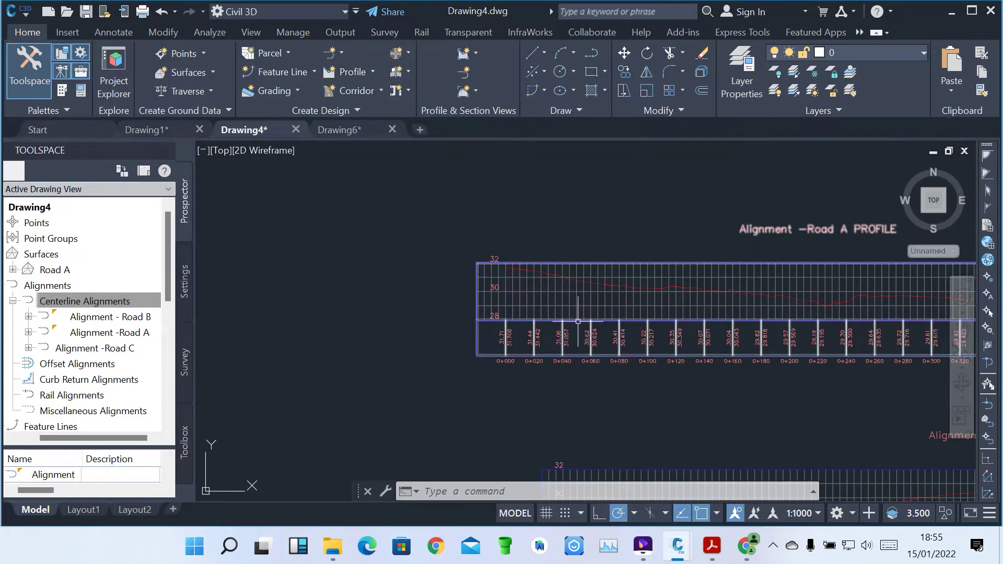
scroll(588, 295, up, 3)
scroll(606, 239, up, 3)
mouse_move(505, 276)
scroll(506, 276, down, 3)
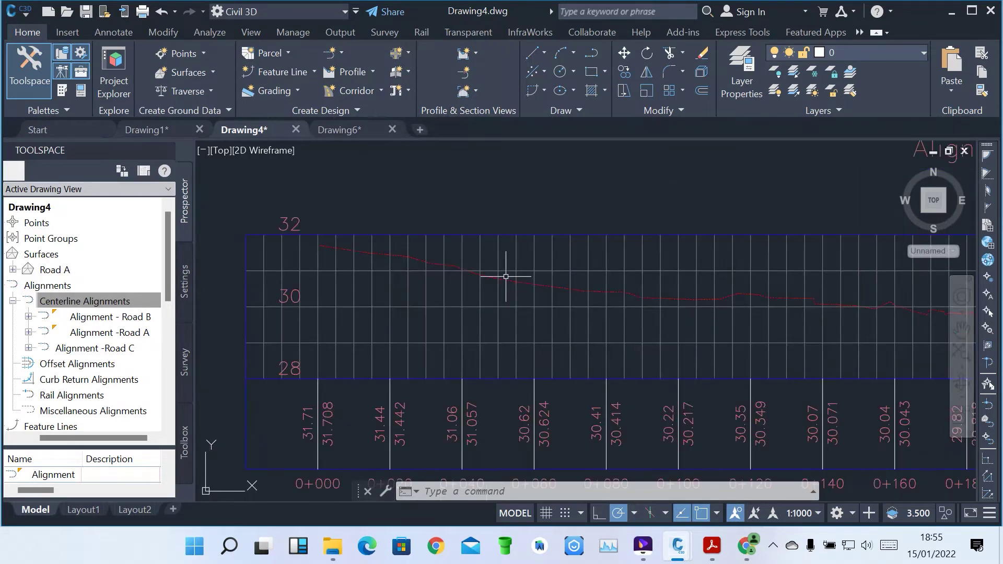
scroll(336, 251, down, 2)
scroll(336, 247, up, 2)
scroll(298, 251, down, 2)
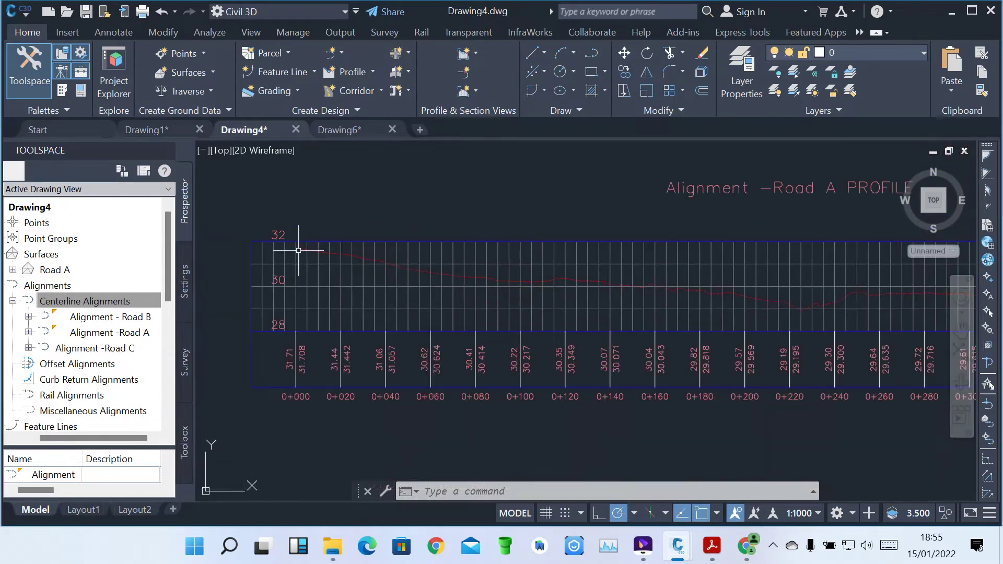
scroll(606, 287, up, 4)
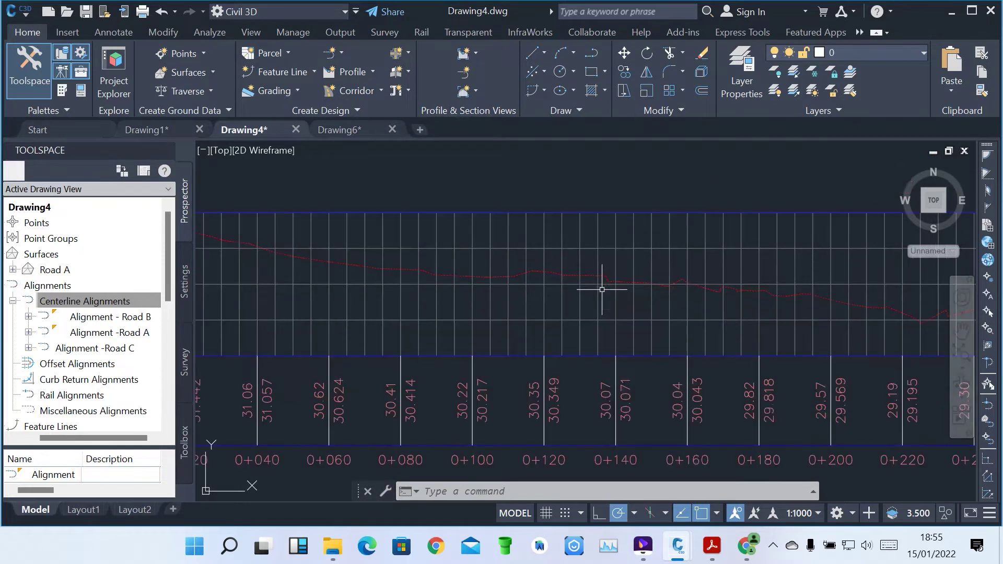
scroll(610, 252, up, 2)
scroll(630, 277, down, 2)
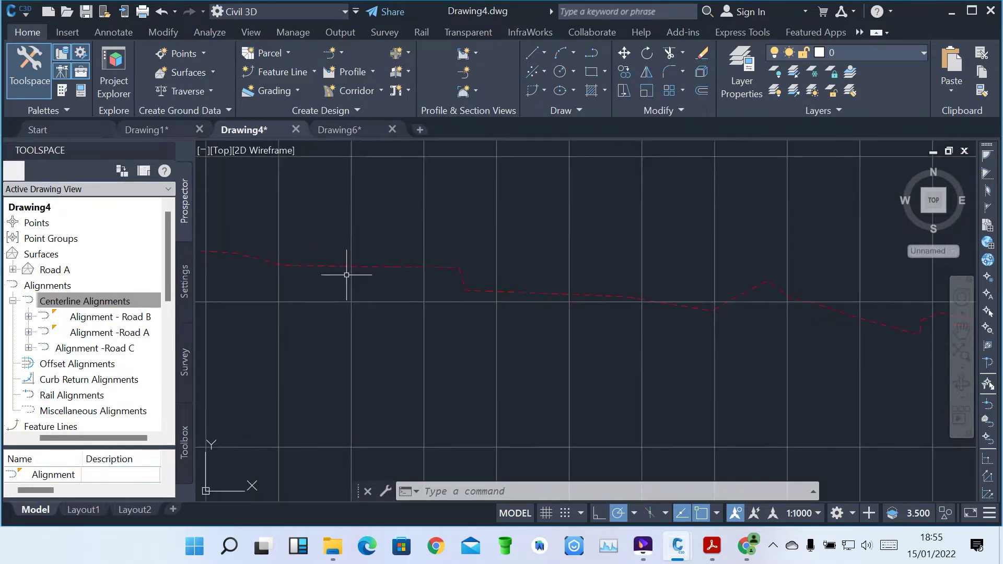
scroll(613, 287, up, 2)
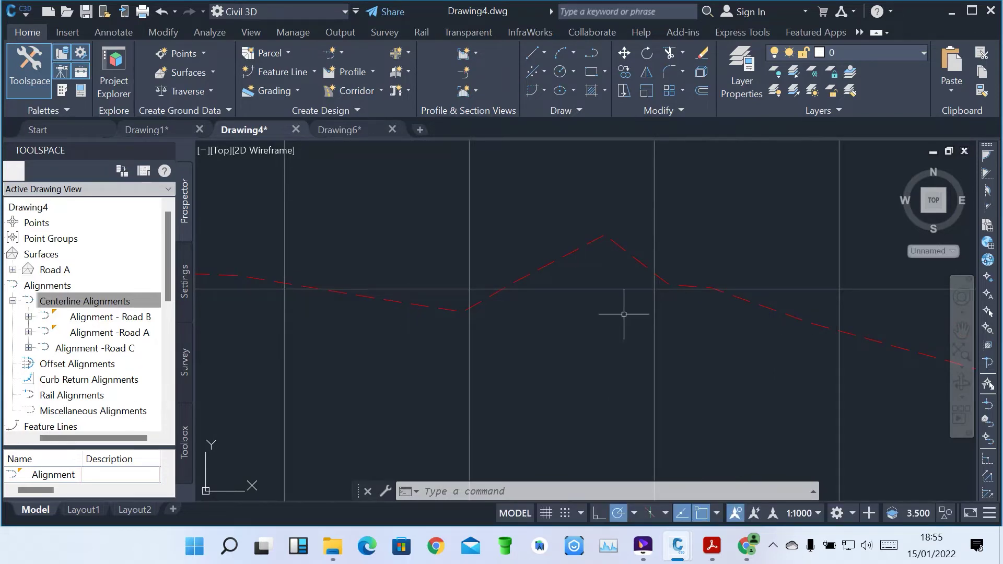
scroll(562, 289, down, 5)
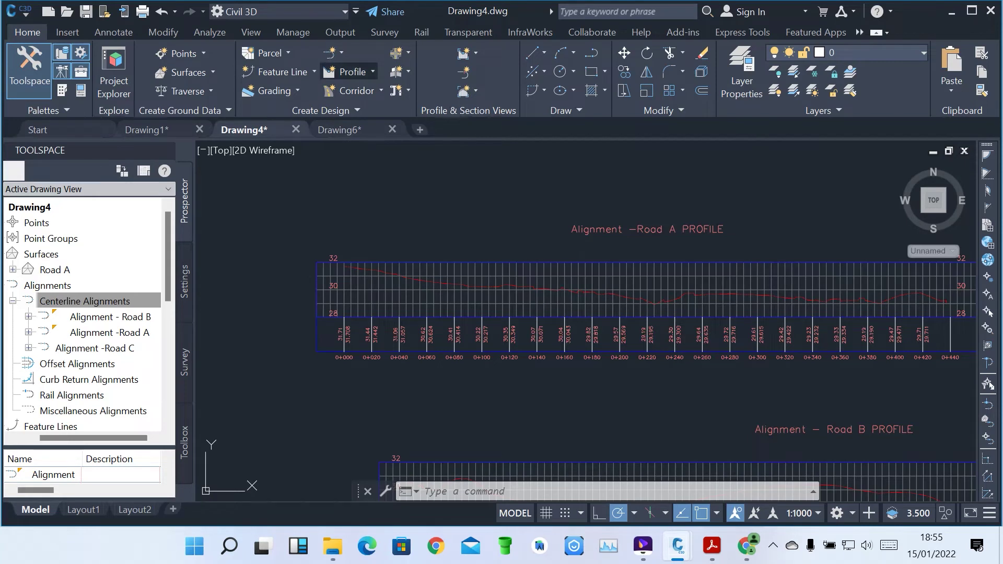
Step: Create a layout profile on the Road A profile view named "Road A Design Profile", keeping the Design Profile style and Complete Label Set
click(346, 72)
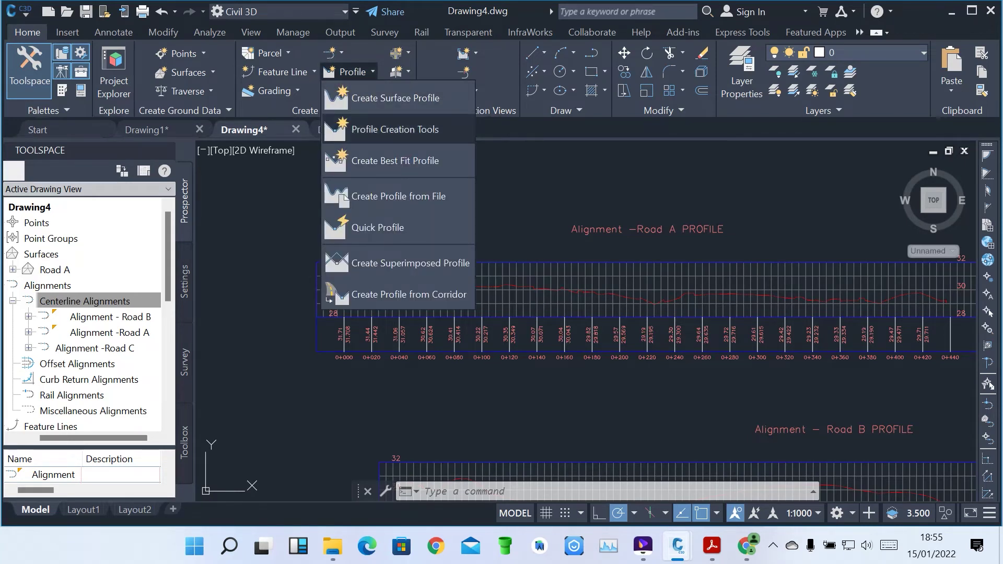
click(395, 129)
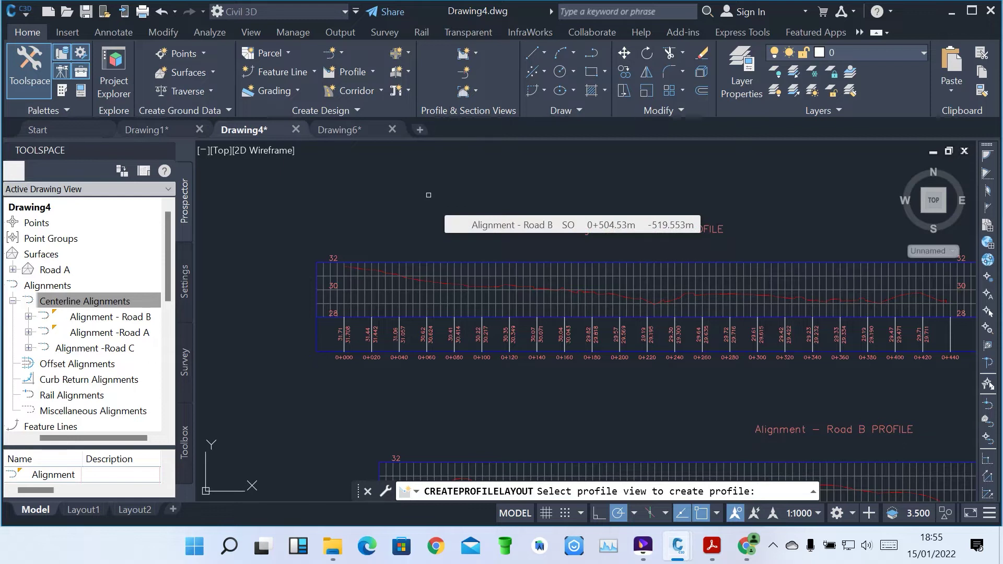
click(486, 260)
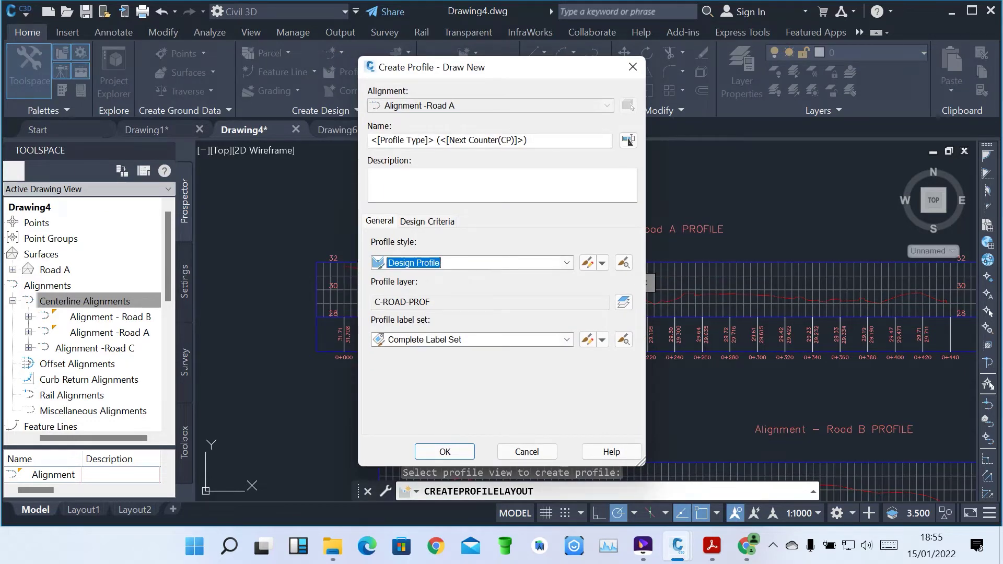
key(shift+Tab)
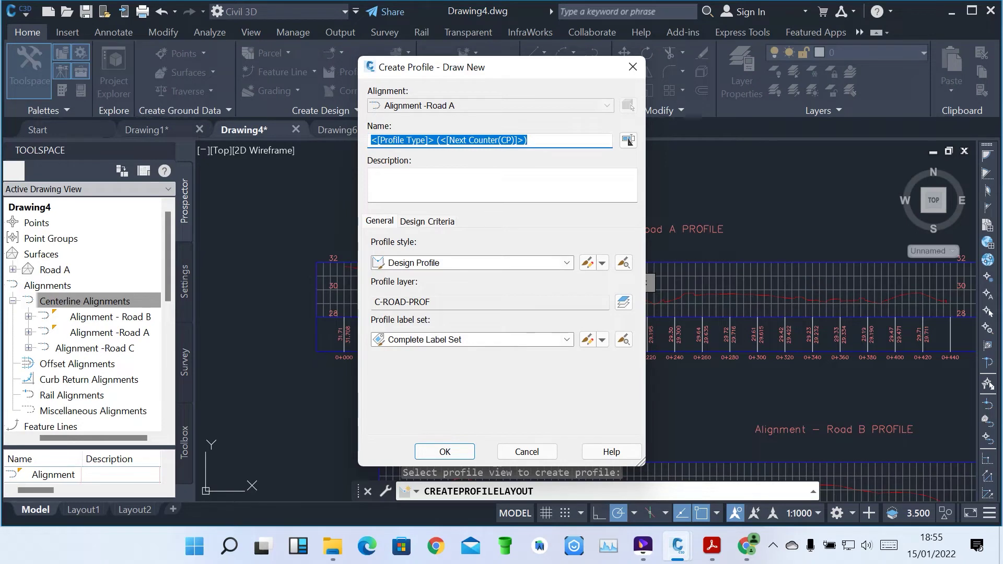
text(Ro)
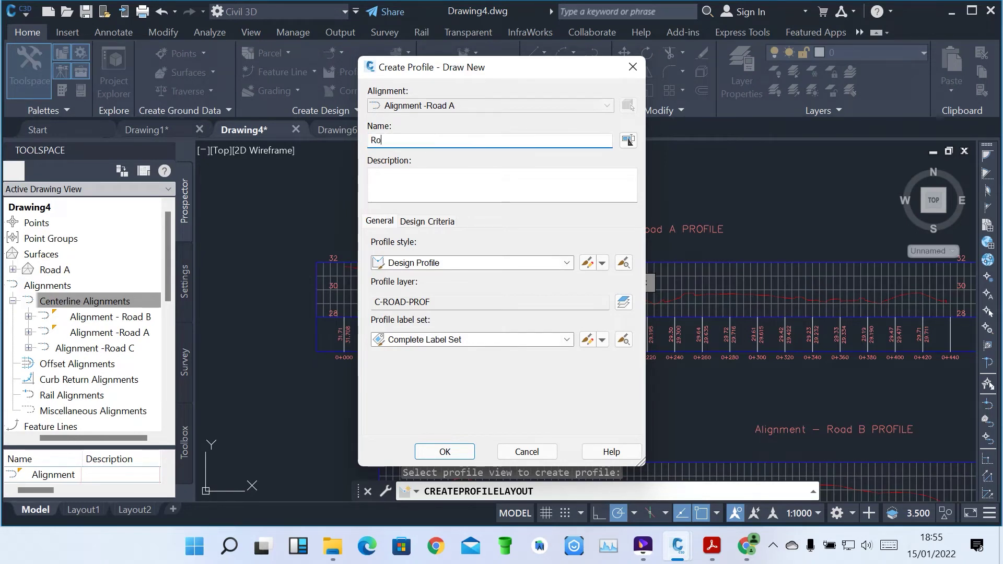
text(ad A Des)
text(ign Profile)
key(Return)
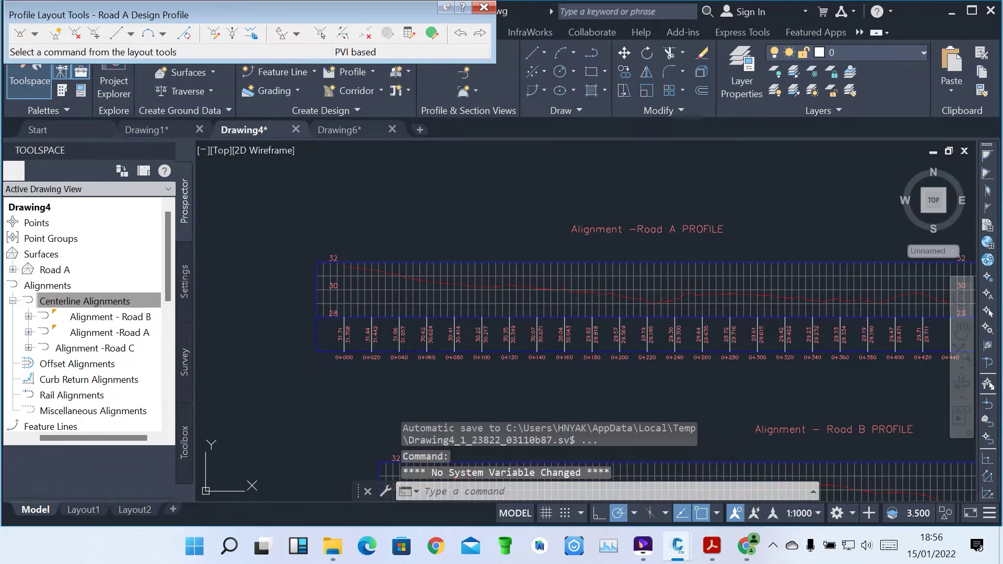
Step: Start drawing tangents with curves from the Road A ground line's start at 0+000 to a vertex at about 0+087
click(34, 33)
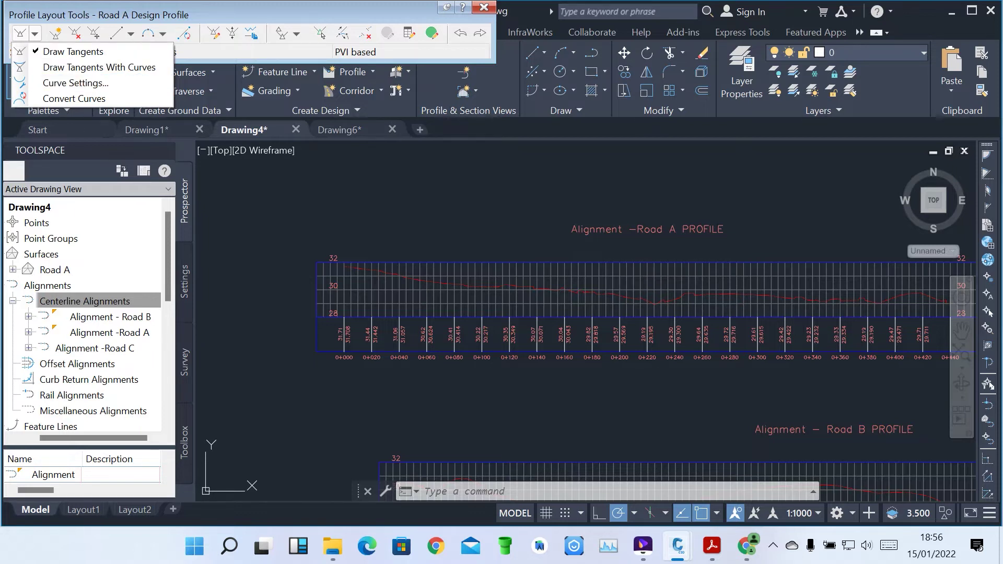
click(99, 67)
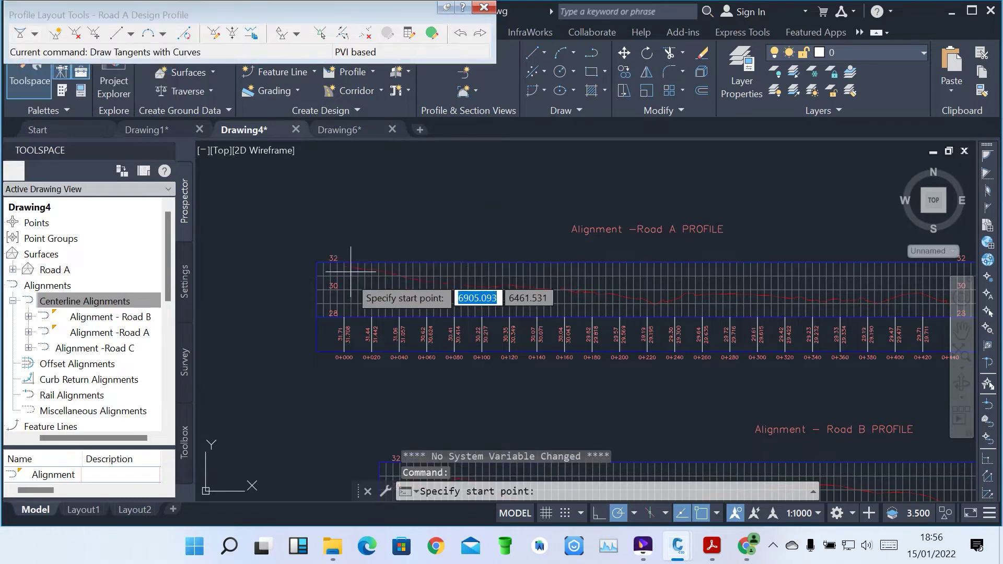
scroll(338, 254, up, 5)
click(329, 214)
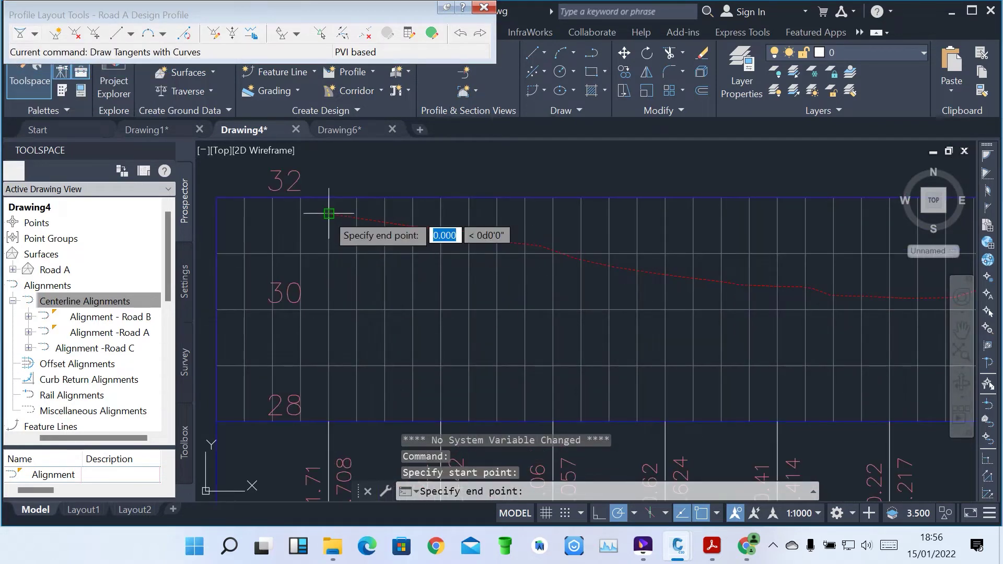
scroll(331, 208, down, 2)
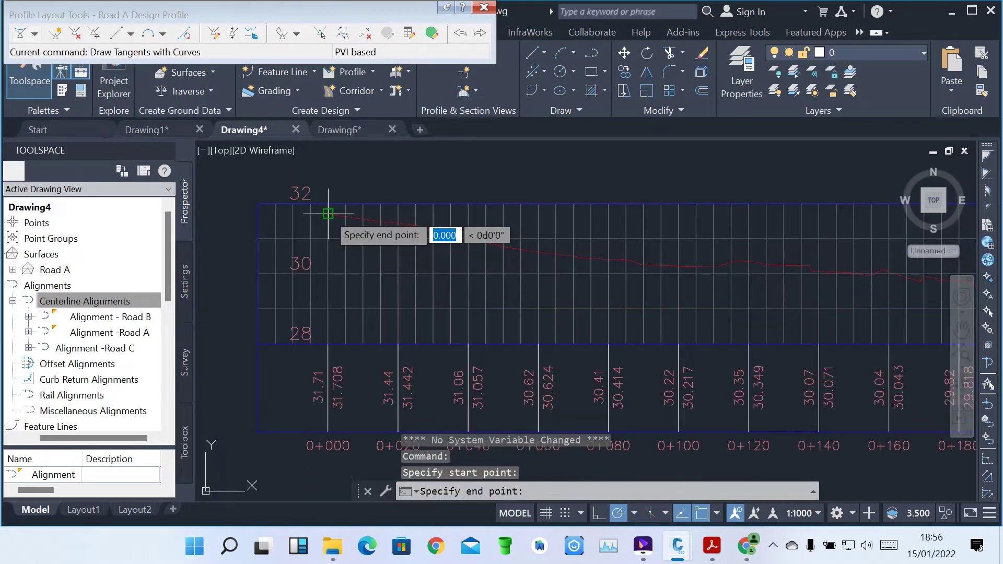
click(634, 263)
scroll(868, 273, up, 2)
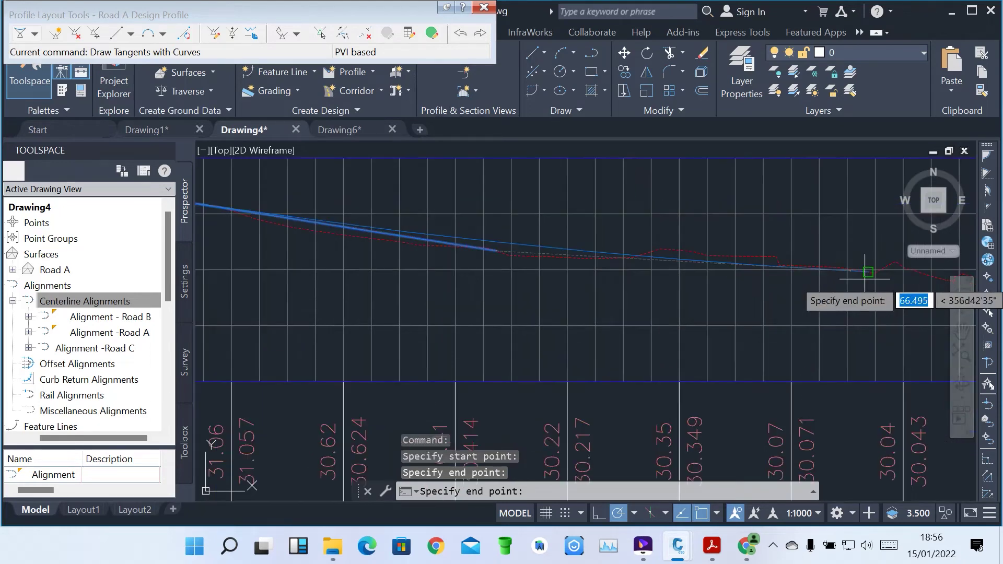
Step: Extend the Road A design profile along the ground line with vertices at about 0+138, 0+174 and 0+231
scroll(865, 274, up, 4)
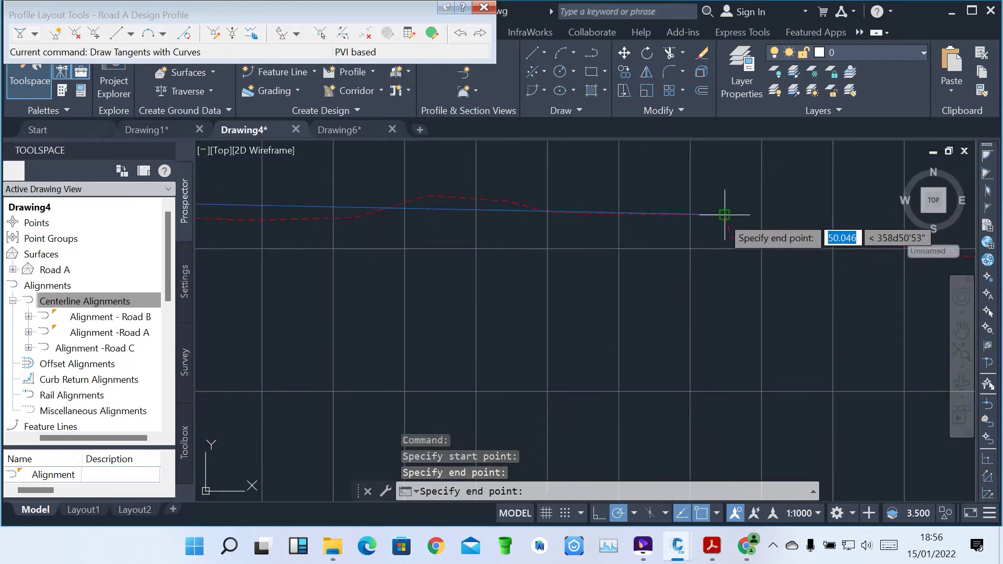
scroll(724, 214, down, 5)
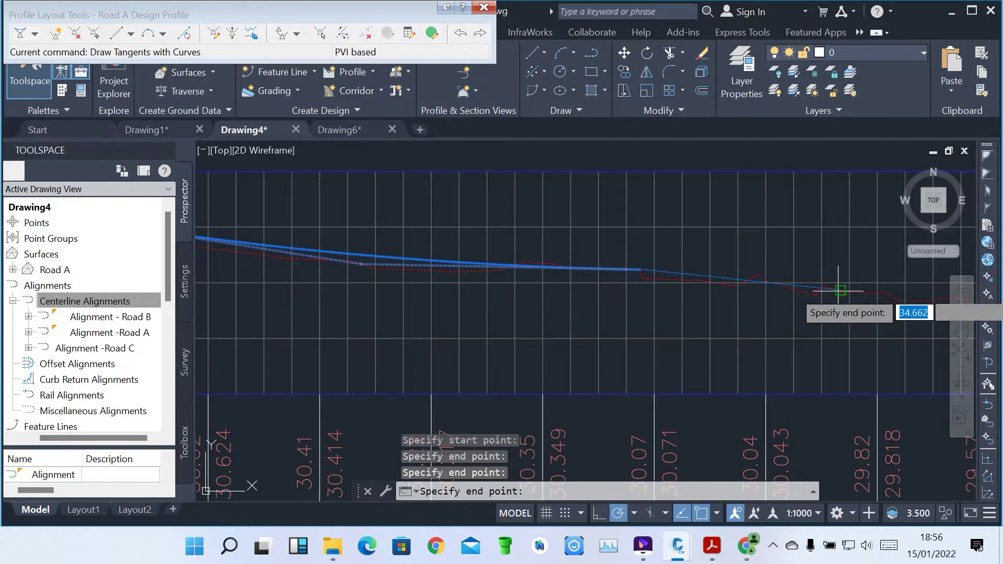
scroll(731, 303, down, 3)
scroll(638, 330, up, 1)
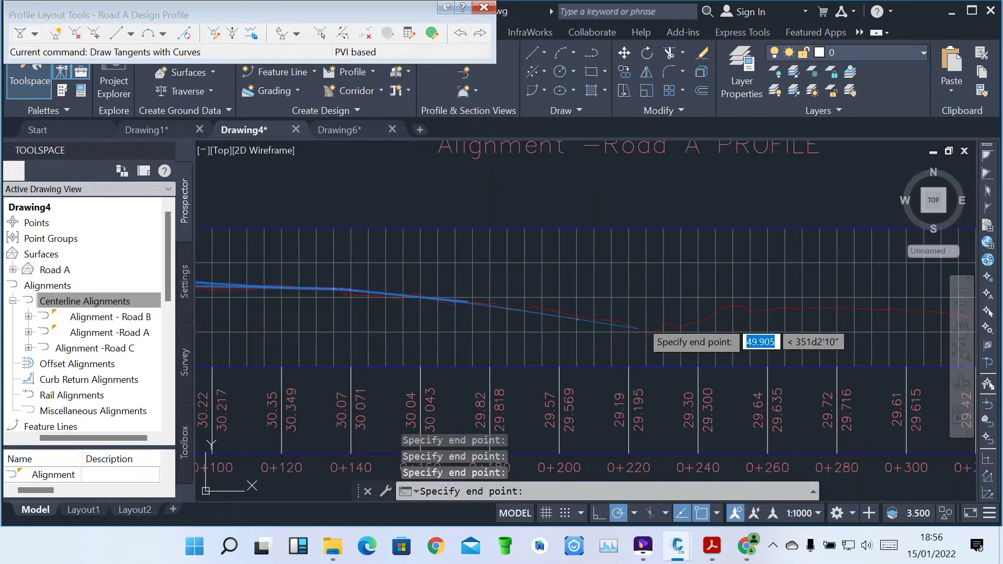
scroll(639, 330, up, 2)
click(668, 323)
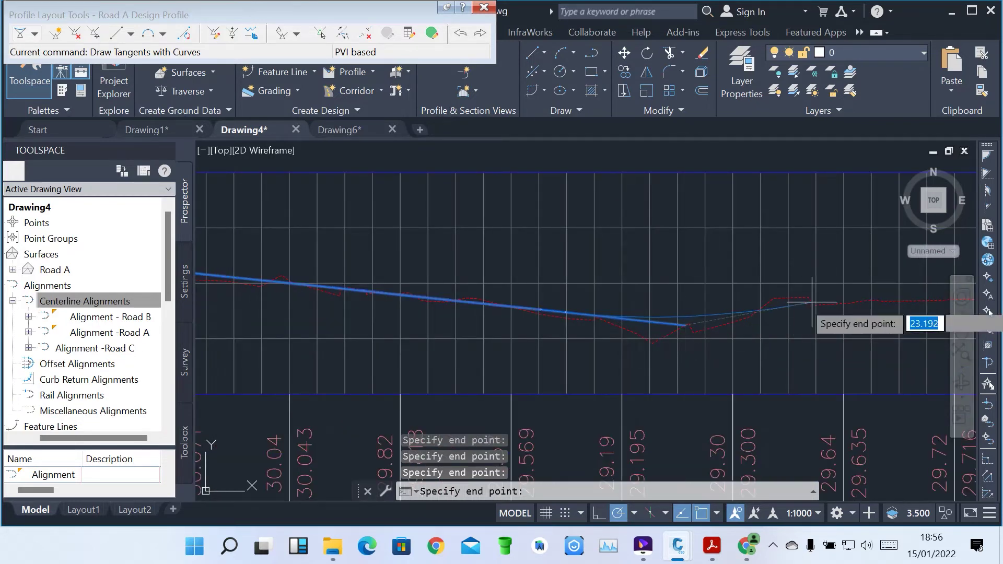
Step: Extend the Road A design profile along the ground line with vertices at about 0+256, 0+306 and 0+347
click(823, 305)
scroll(477, 369, down, 4)
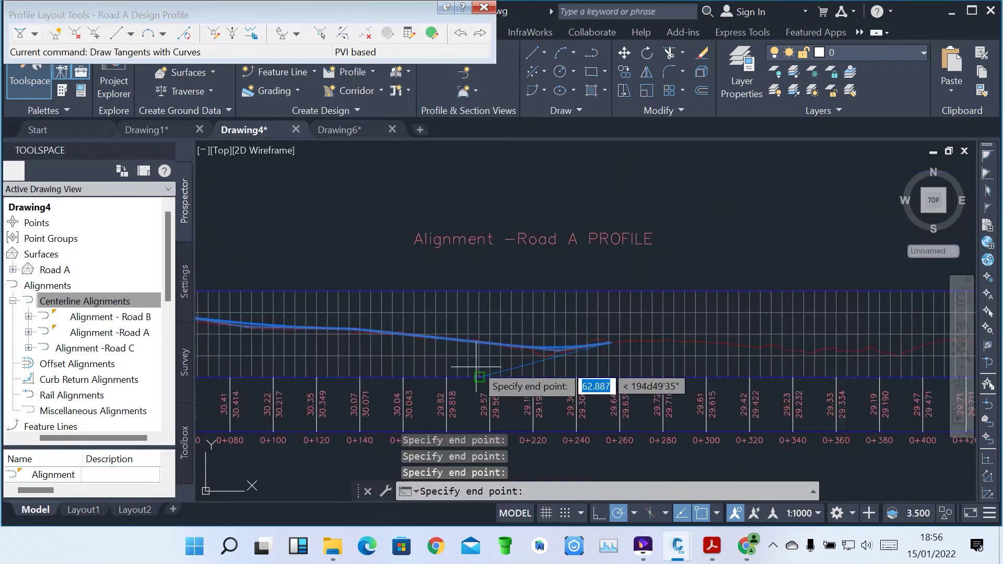
click(706, 342)
scroll(707, 342, up, 2)
click(867, 351)
scroll(533, 329, down, 3)
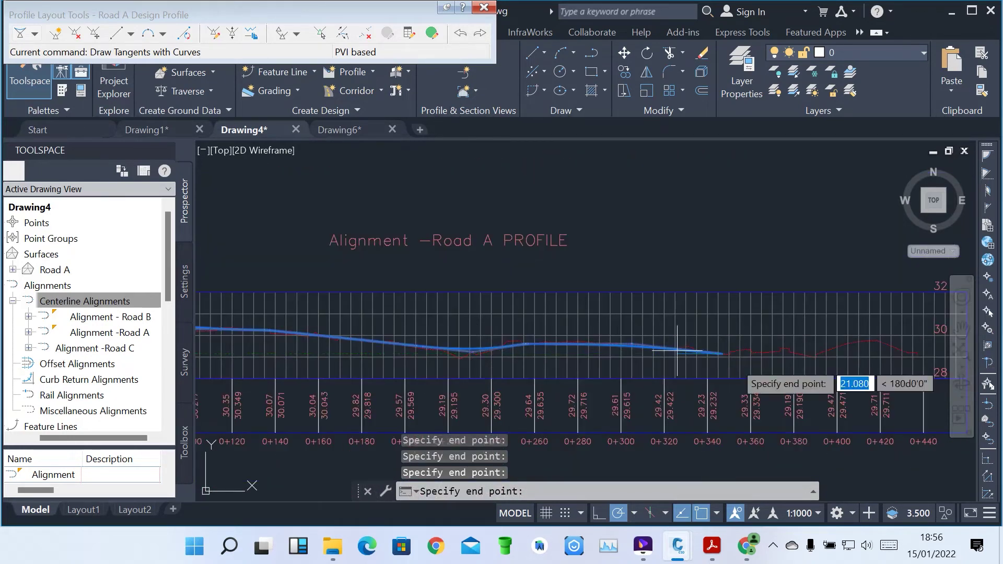
Step: Continue the Road A design profile over the dip and up the rise with vertices at about 0+378, 0+399 and 0+415
scroll(736, 357, up, 5)
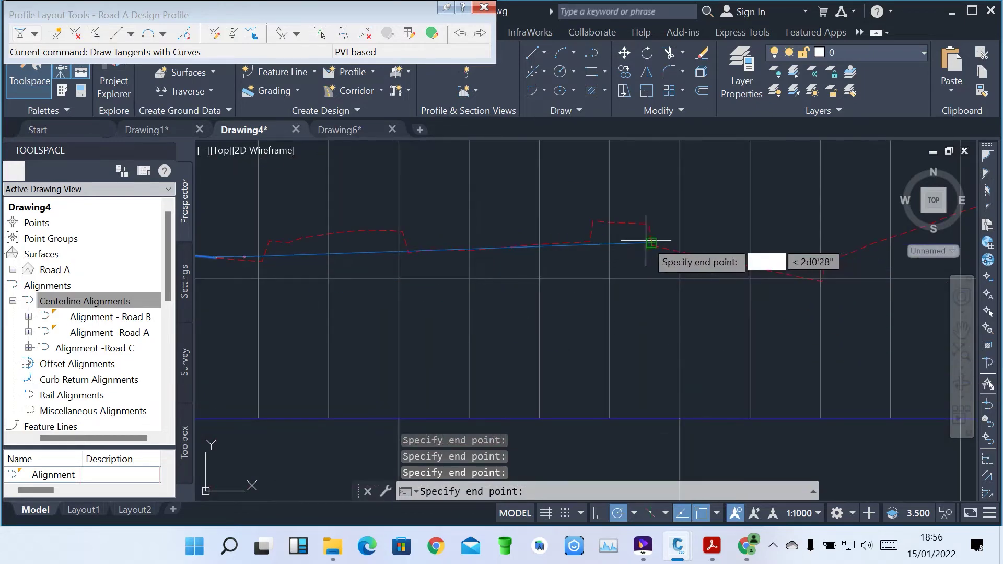
click(651, 242)
scroll(649, 346, down, 3)
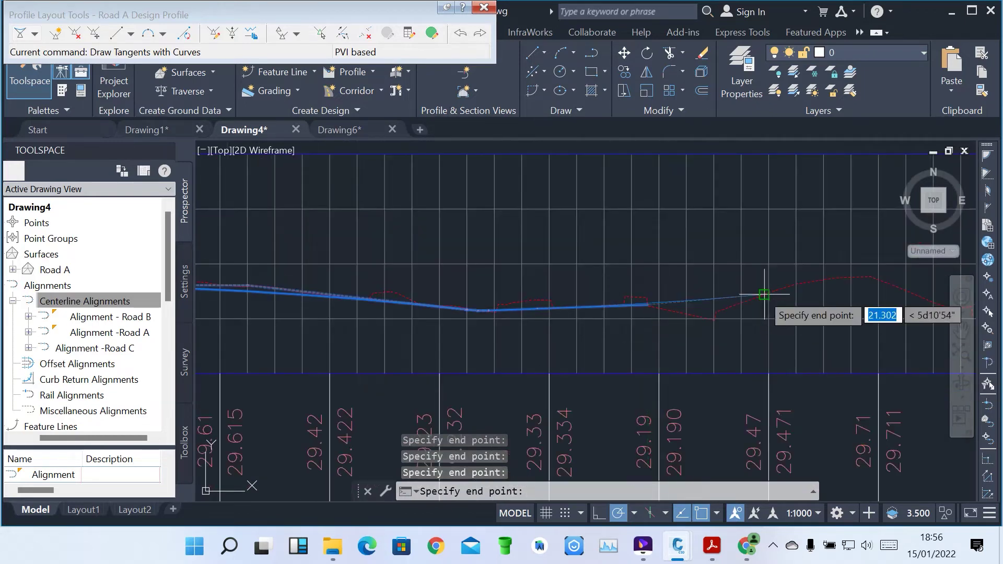
click(764, 295)
scroll(760, 290, down, 2)
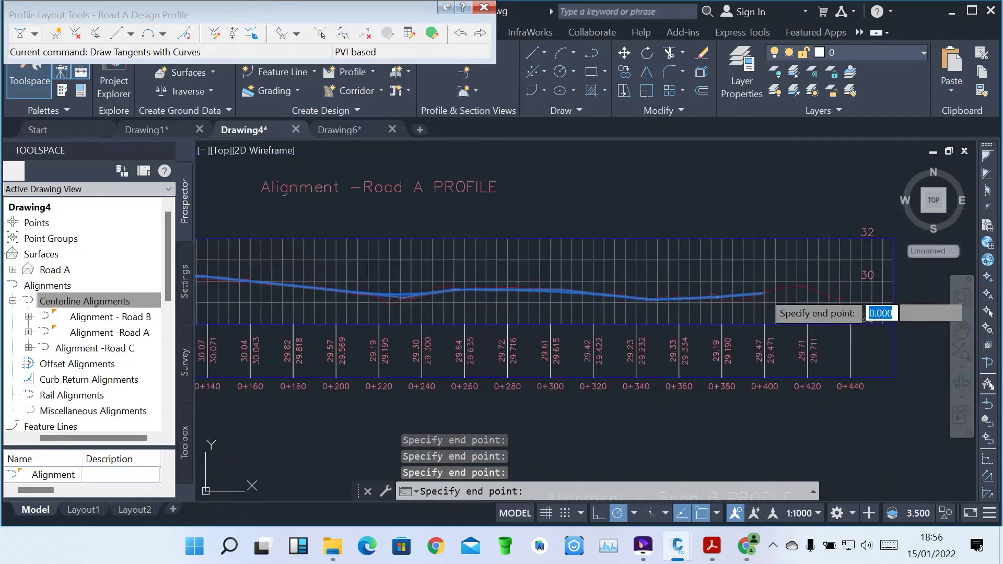
scroll(778, 282, up, 4)
click(785, 274)
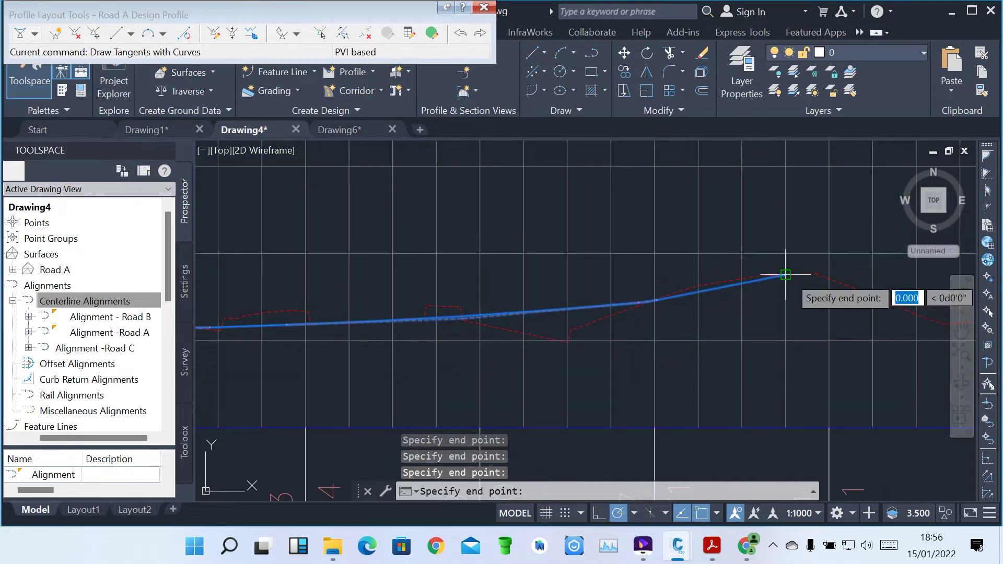
Step: Finish the Road A design profile at the ground line's end, at about 0+437, and leave the layout tools
scroll(789, 274, down, 2)
scroll(888, 304, up, 2)
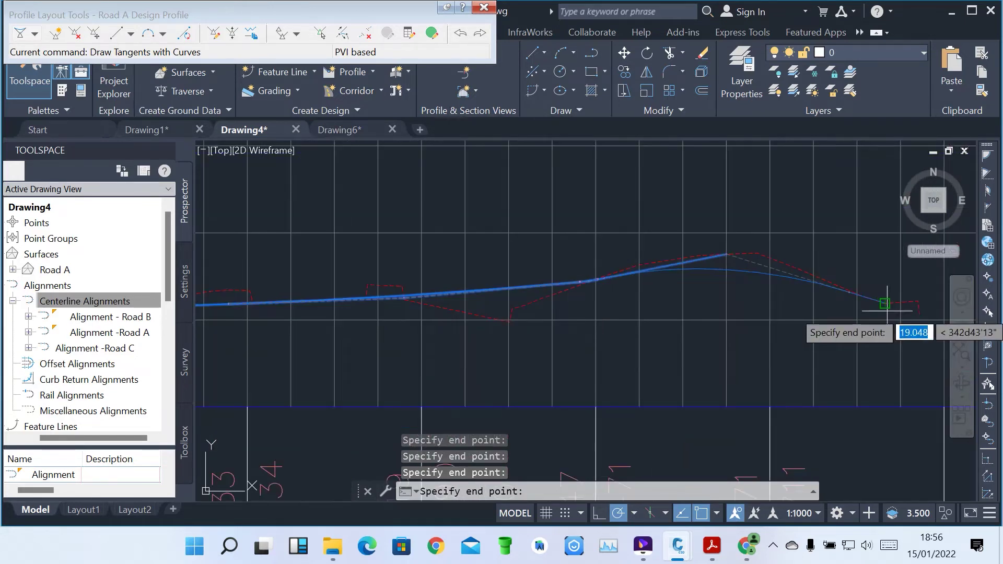
click(884, 303)
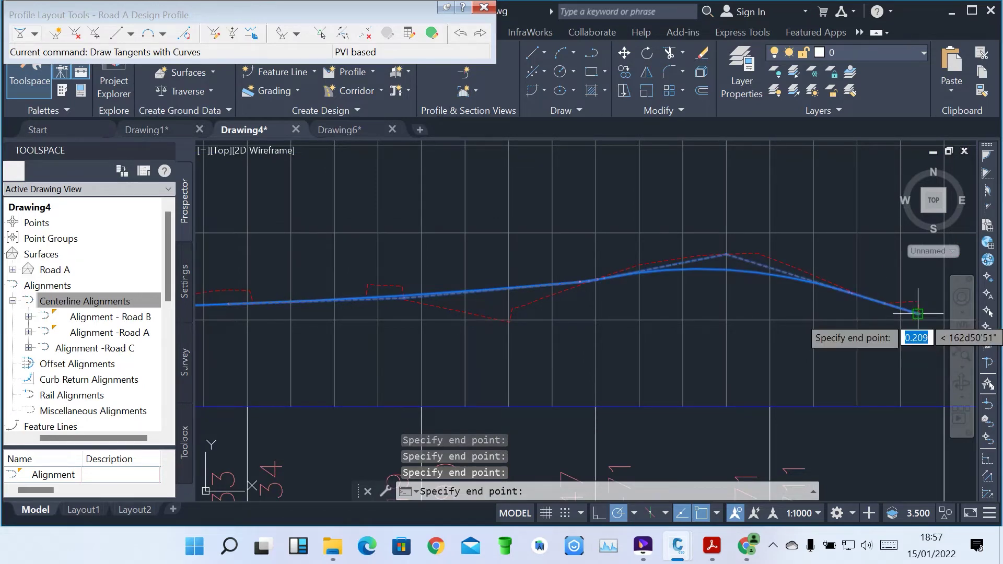
click(918, 314)
key(Return)
scroll(321, 294, down, 3)
scroll(270, 290, up, 8)
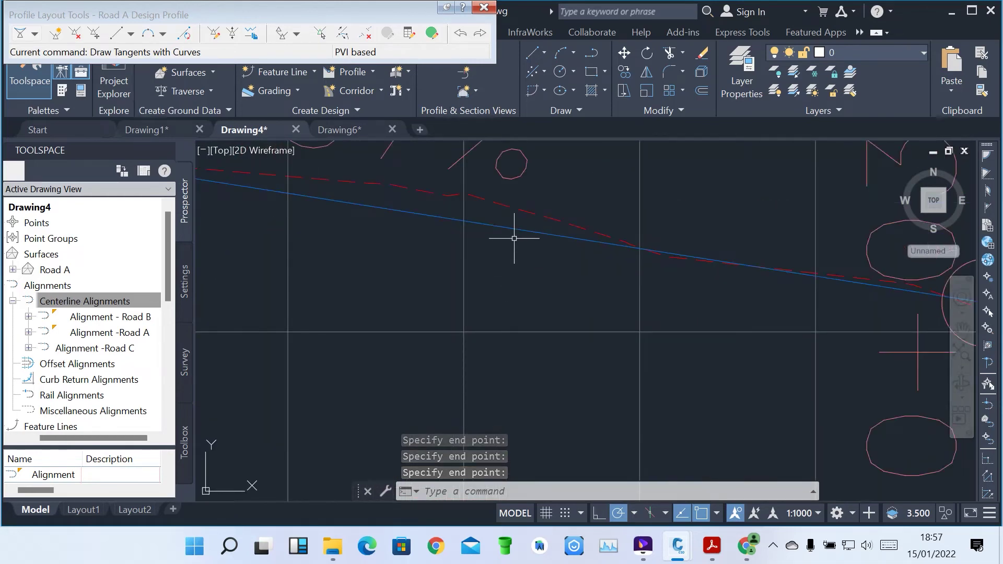
key(Escape)
key(Escape)
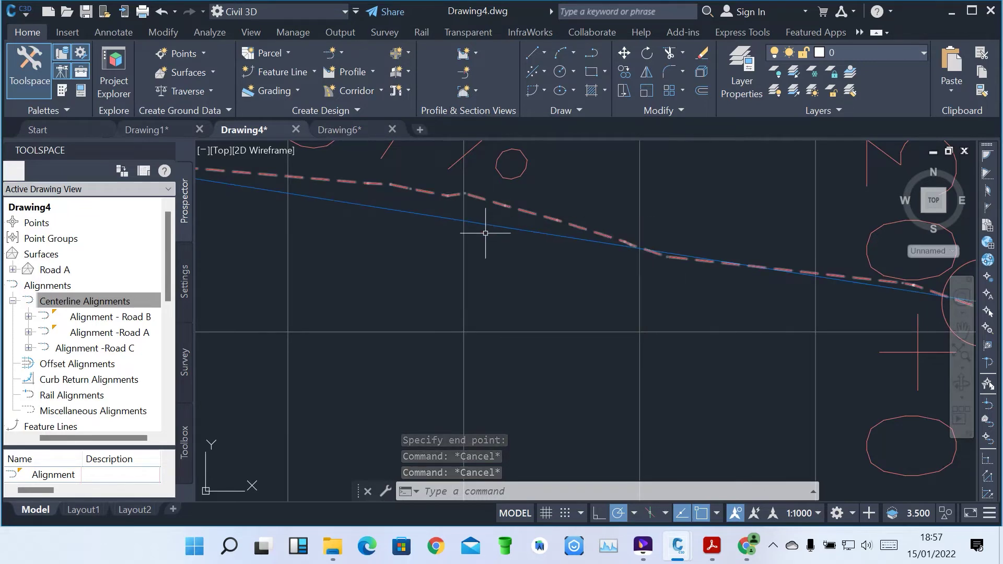
Step: Compare the Road A design profile with the ground line, checking its grade and curve labels and where it lies above or below ground
scroll(386, 180, up, 2)
scroll(553, 302, up, 2)
scroll(487, 282, down, 2)
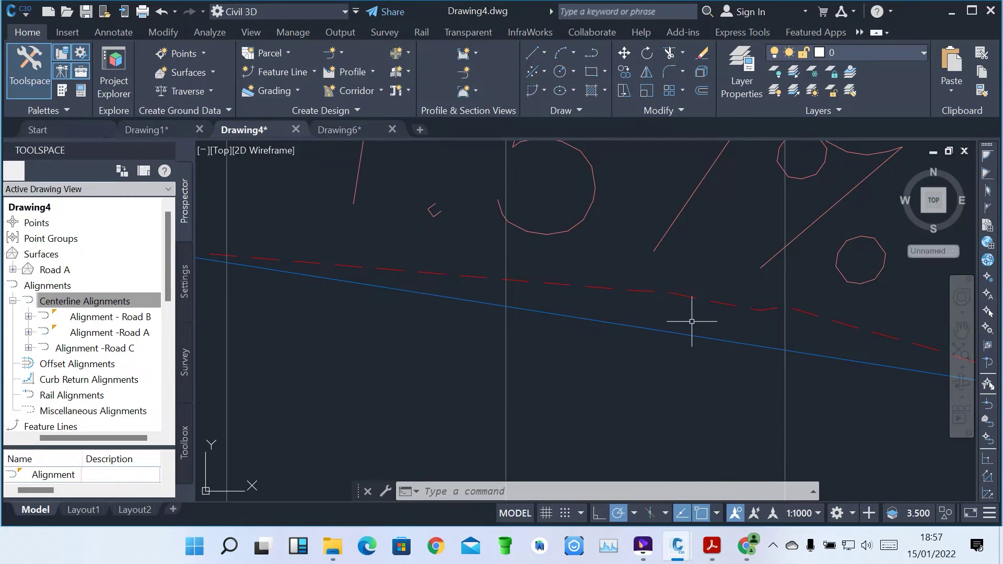
scroll(448, 280, up, 3)
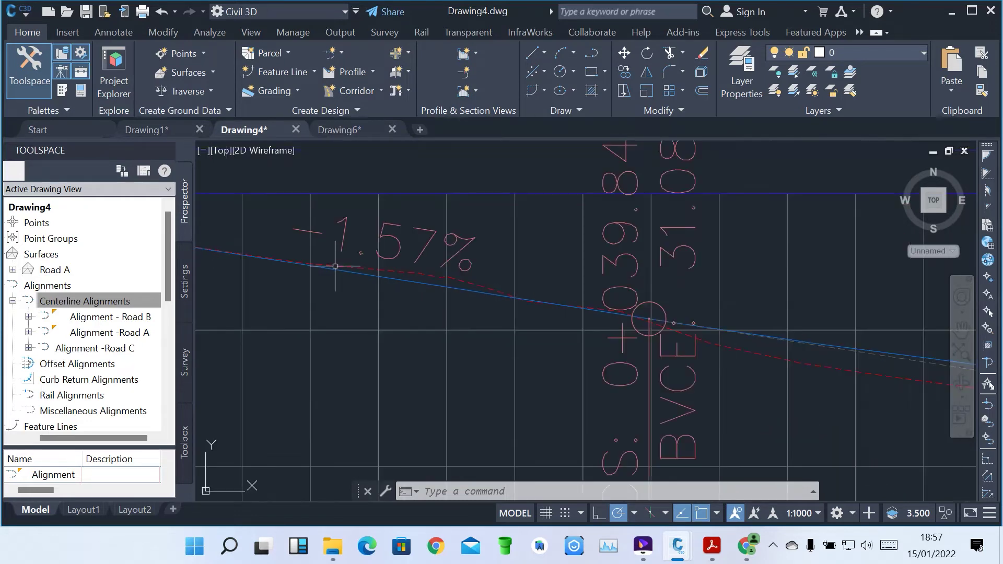
scroll(792, 358, up, 2)
scroll(358, 313, down, 2)
scroll(585, 350, up, 2)
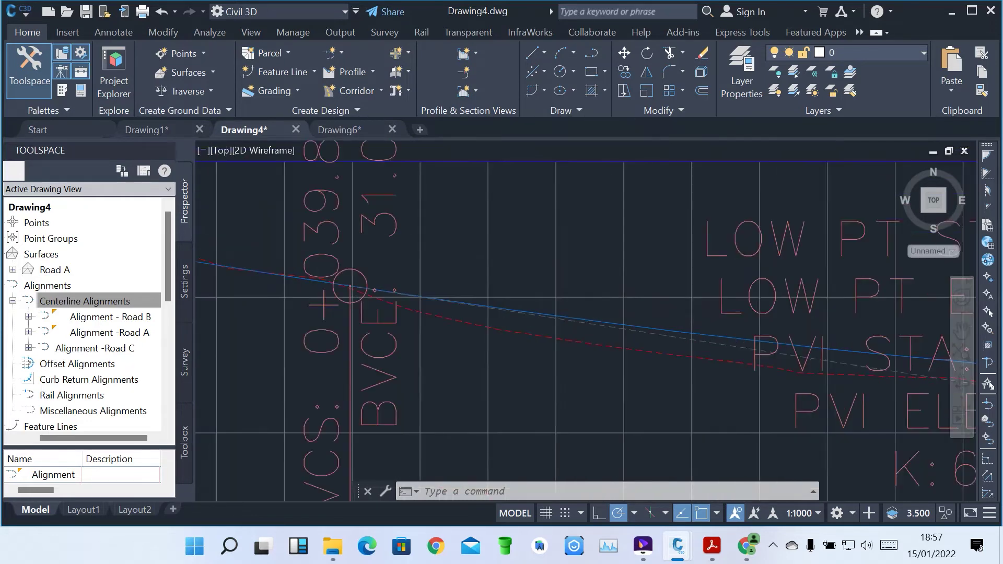
scroll(422, 333, down, 3)
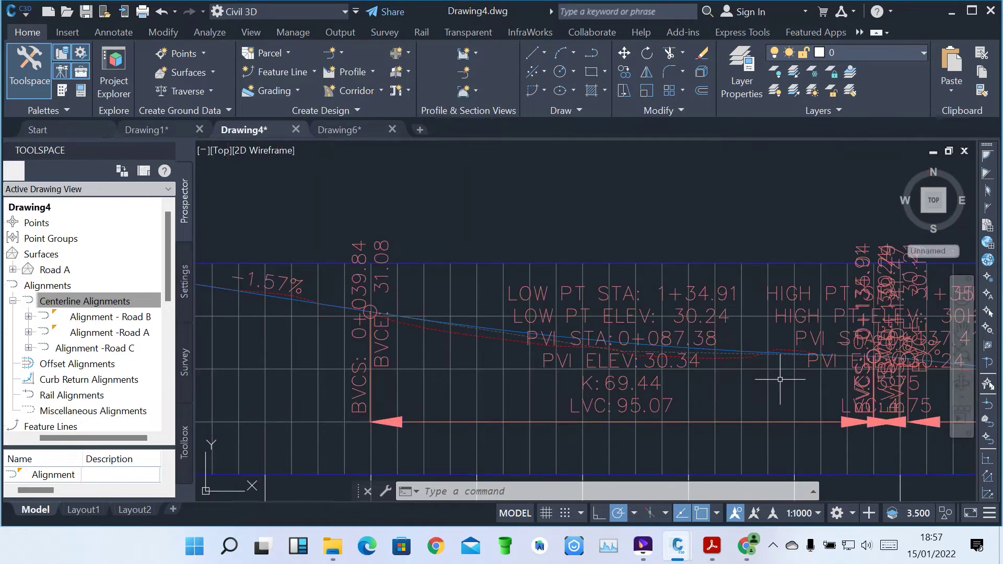
scroll(780, 380, up, 4)
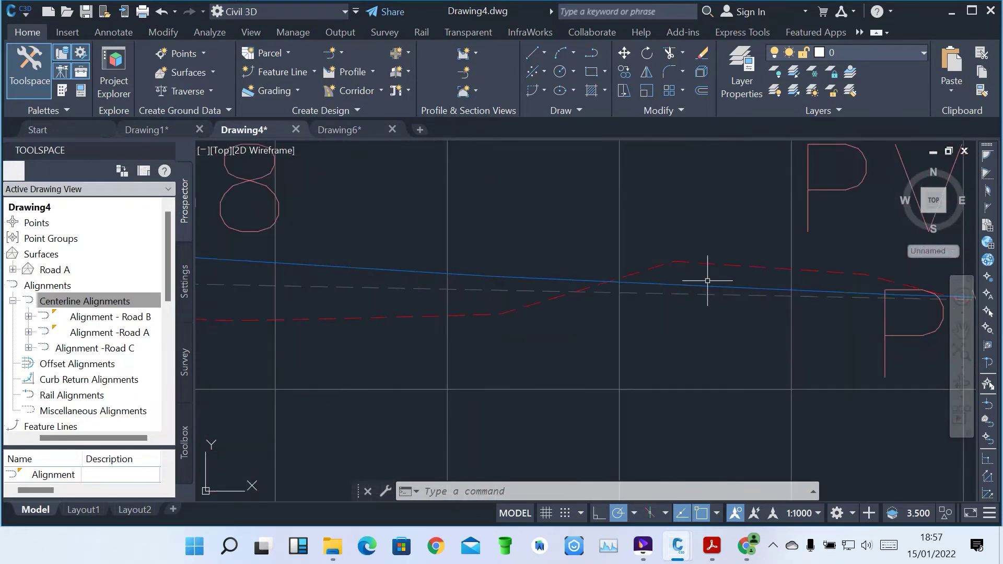
scroll(707, 280, down, 2)
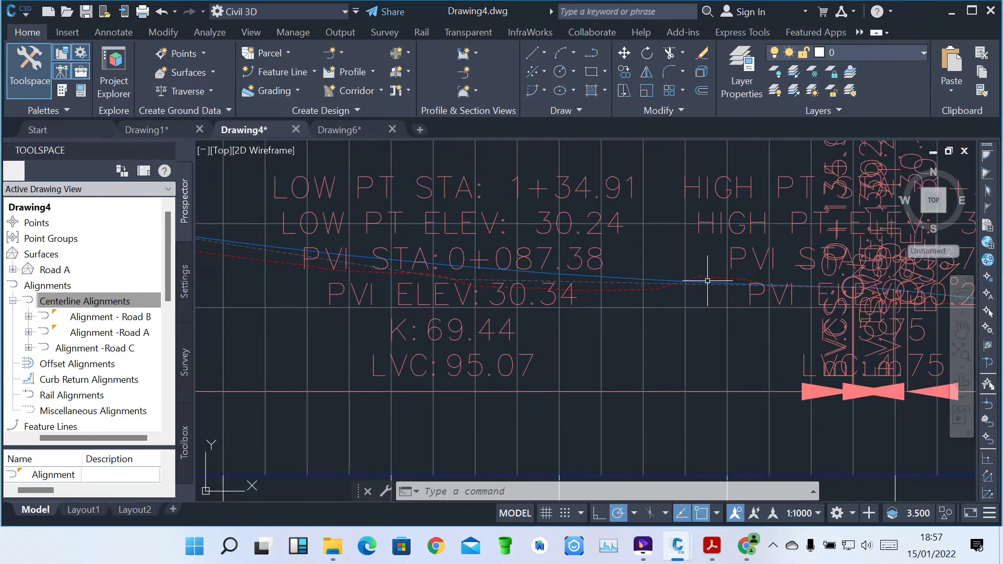
scroll(707, 281, down, 3)
scroll(721, 309, down, 3)
scroll(567, 305, up, 6)
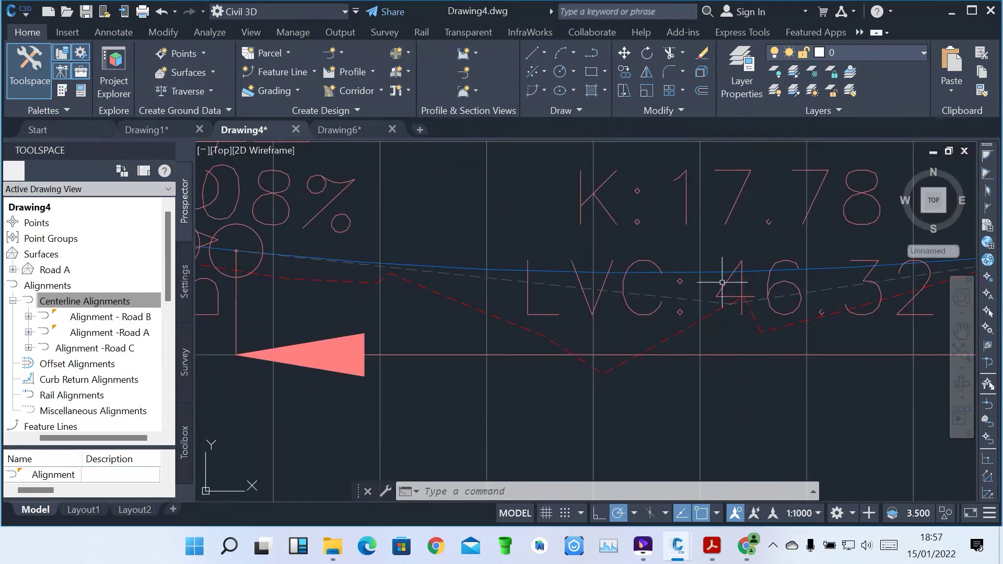
scroll(722, 282, down, 8)
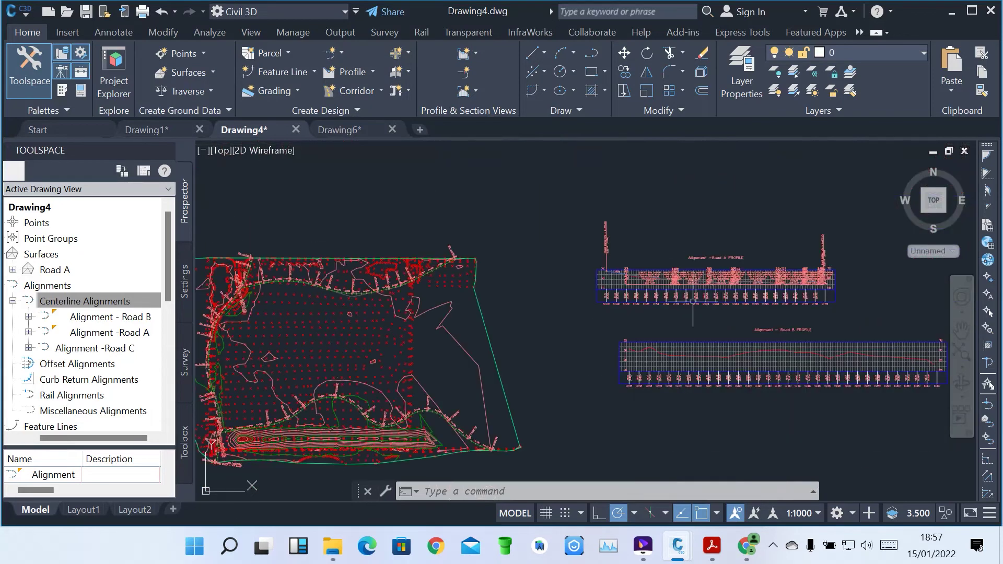
Step: Create a layout profile on the Road B profile view named "Roab B design", keeping the Design Profile style and Complete Label Set
scroll(712, 341, up, 3)
mouse_move(715, 338)
middle_down()
mouse_move(575, 291)
mouse_move(487, 236)
middle_up()
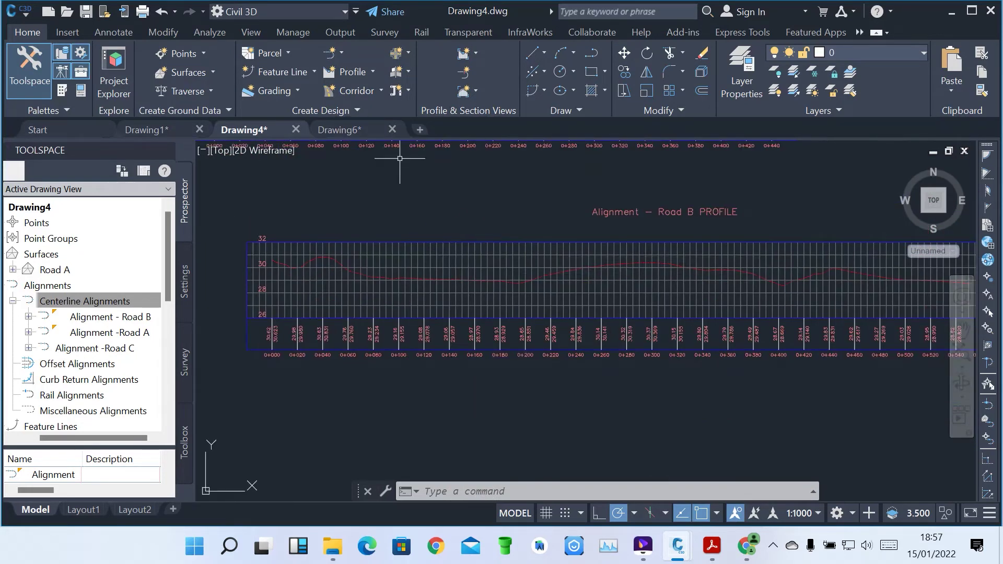
click(353, 72)
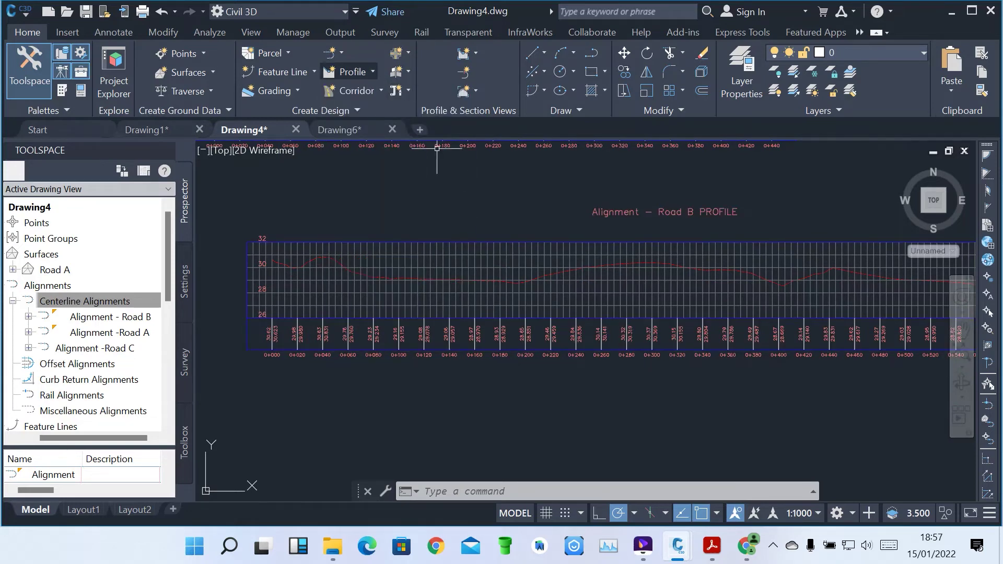
click(353, 72)
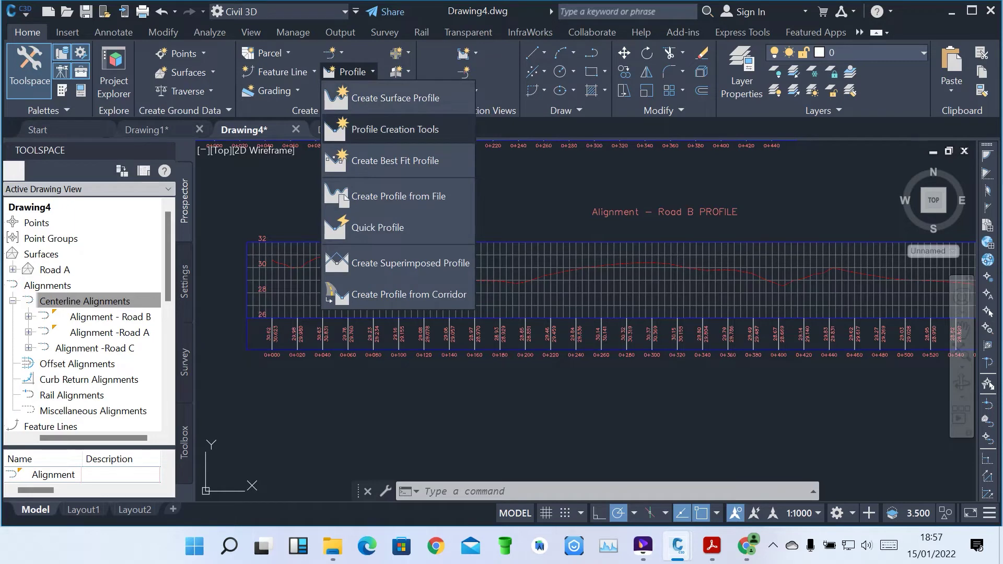
click(387, 129)
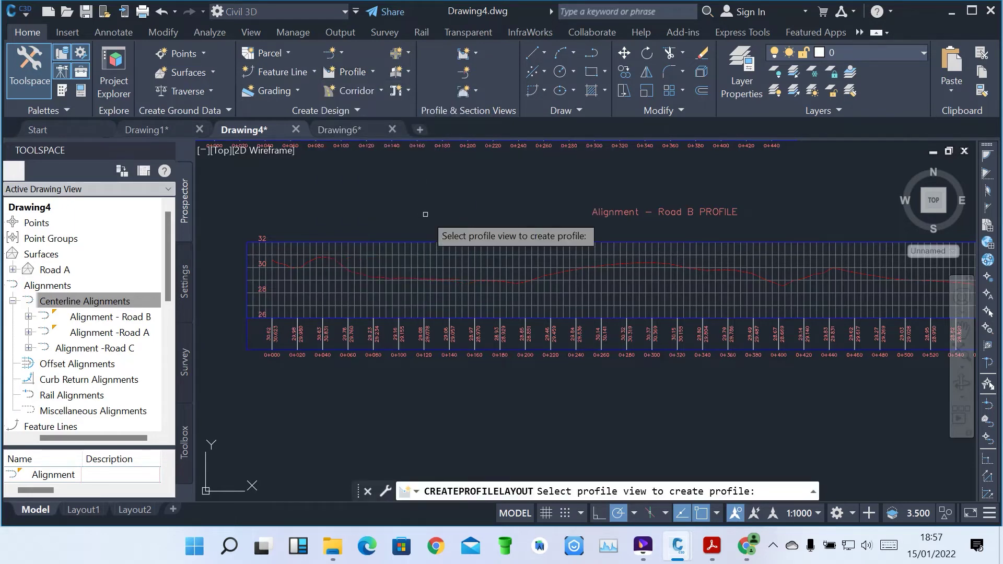
click(423, 244)
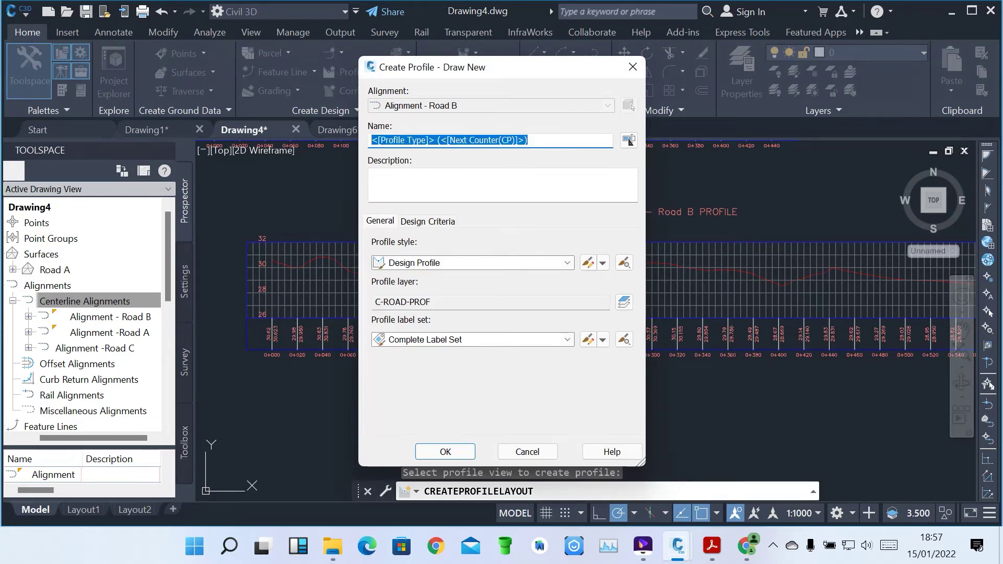
text(R)
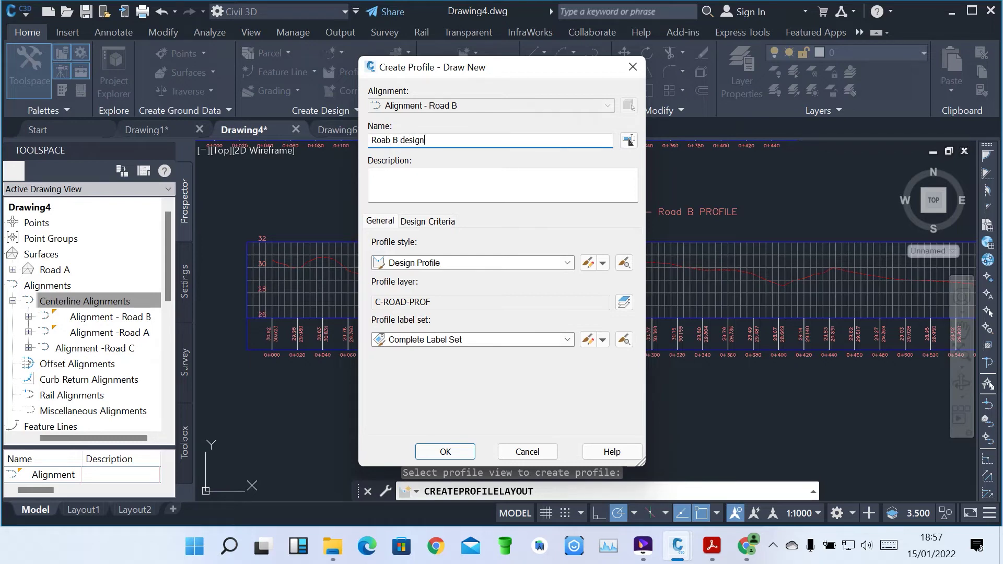
text(oab B design)
key(Return)
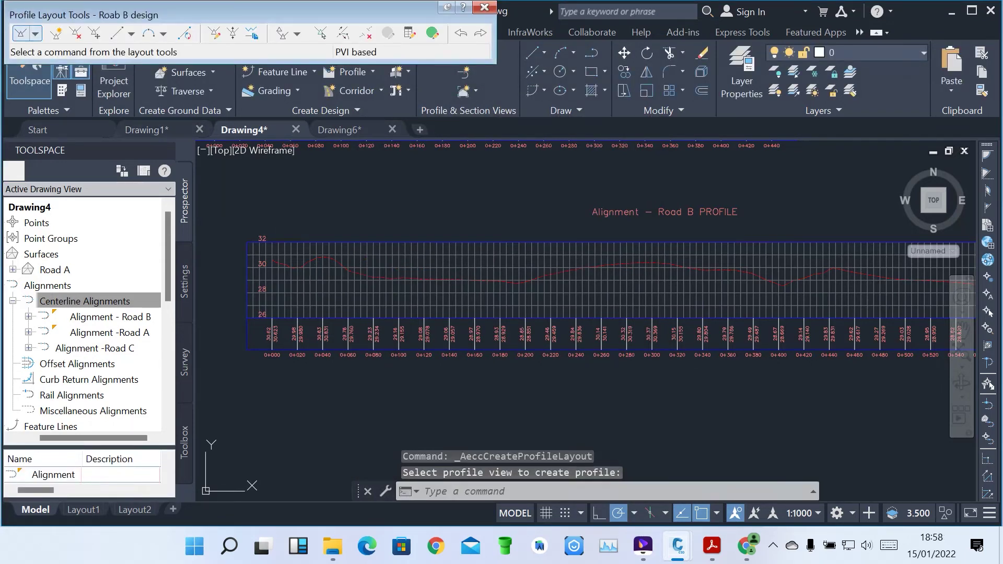
Step: Draw tangents with curves from the Road B ground line's start at 0+000 through vertices at about 0+015, 0+034 and 0+058
click(35, 33)
click(83, 67)
scroll(290, 303, up, 4)
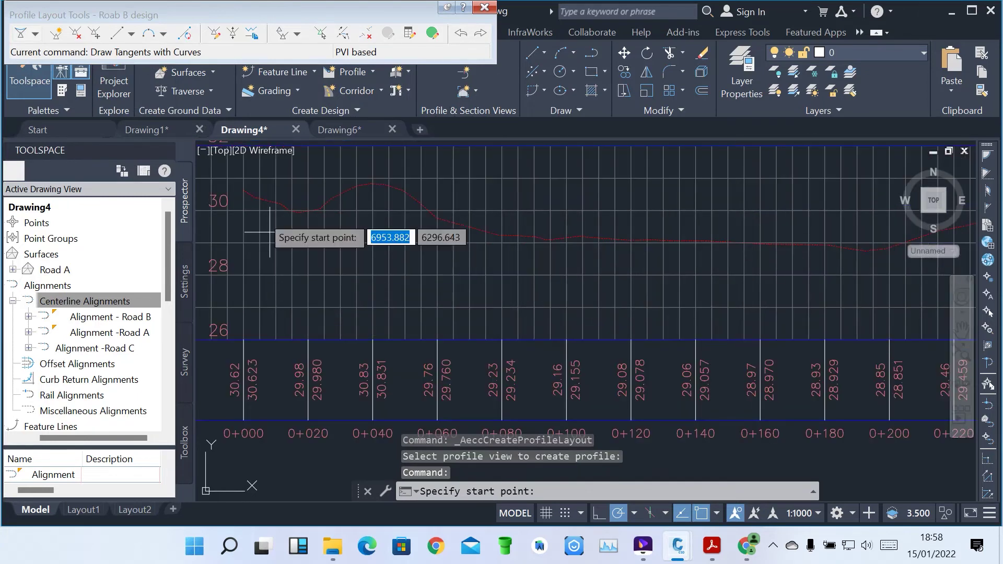
click(249, 194)
scroll(291, 209, up, 2)
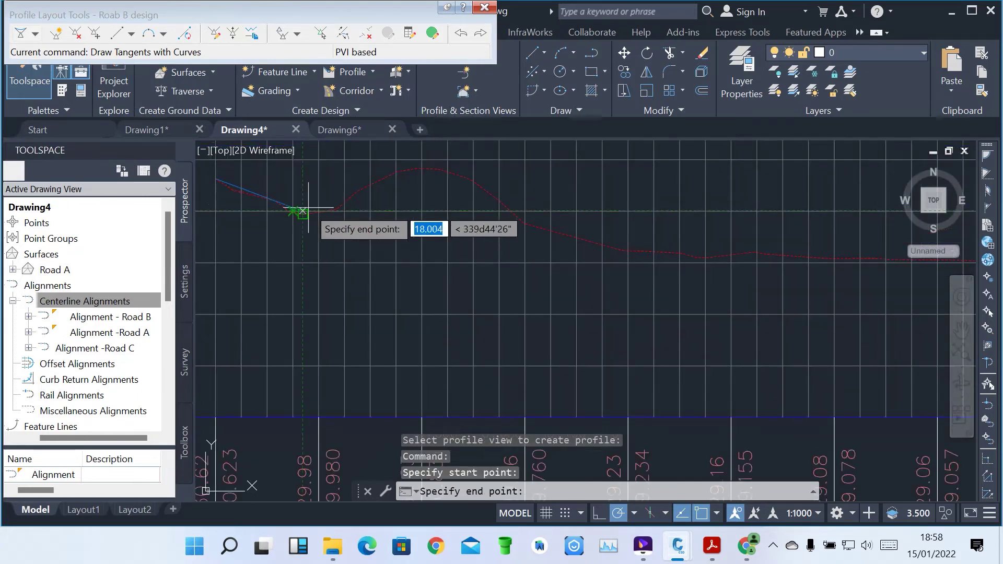
click(293, 212)
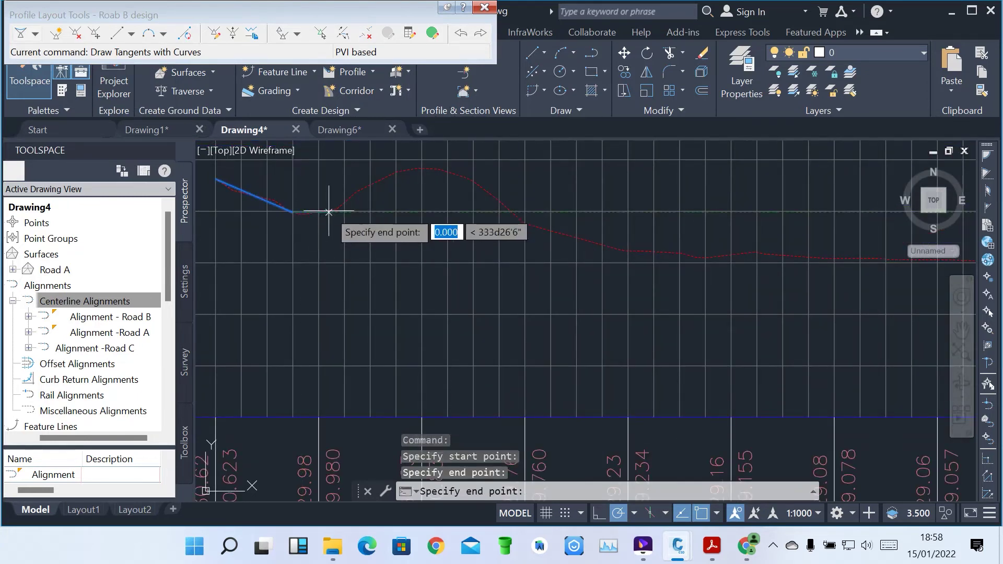
click(388, 179)
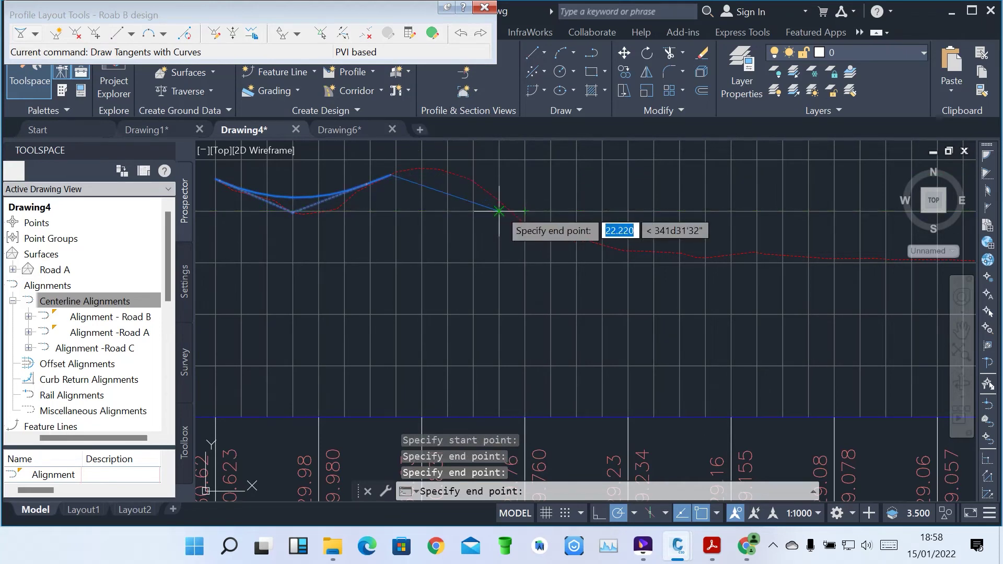
click(512, 210)
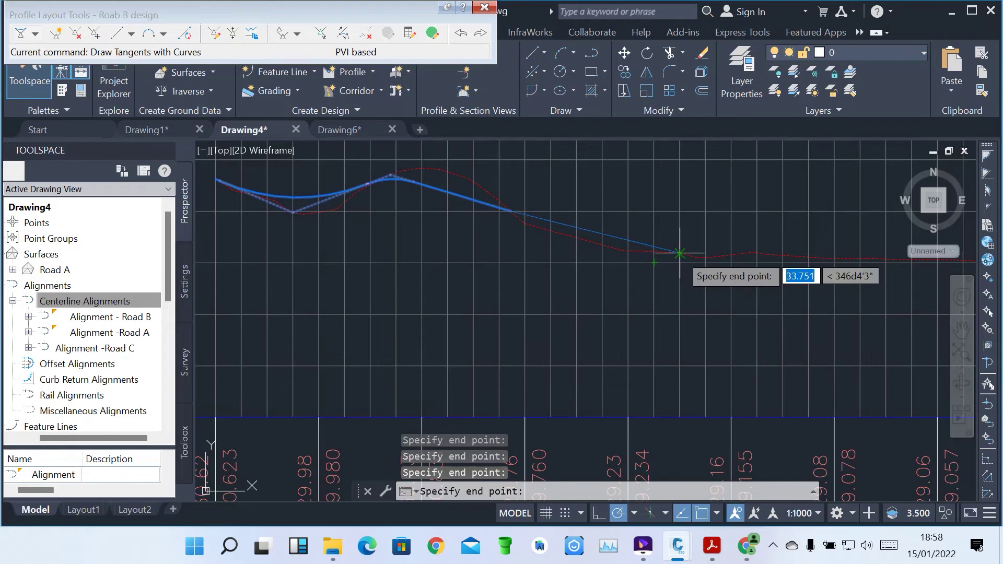
Step: Extend the Road B design profile along the ground line with vertices at about 0+090, 0+180, 0+212 and 0+275
scroll(501, 313, down, 3)
scroll(575, 290, up, 2)
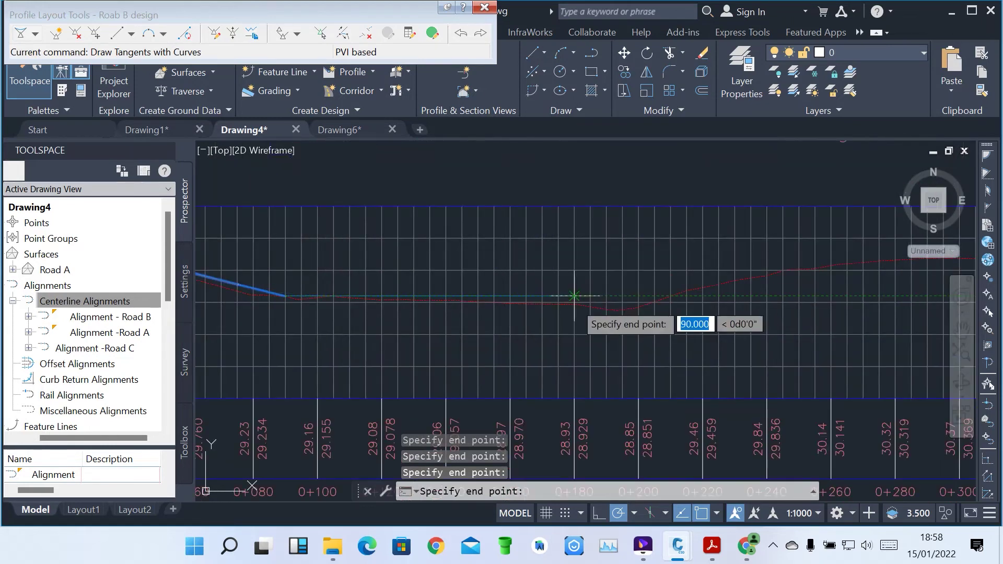
scroll(574, 296, up, 2)
click(574, 297)
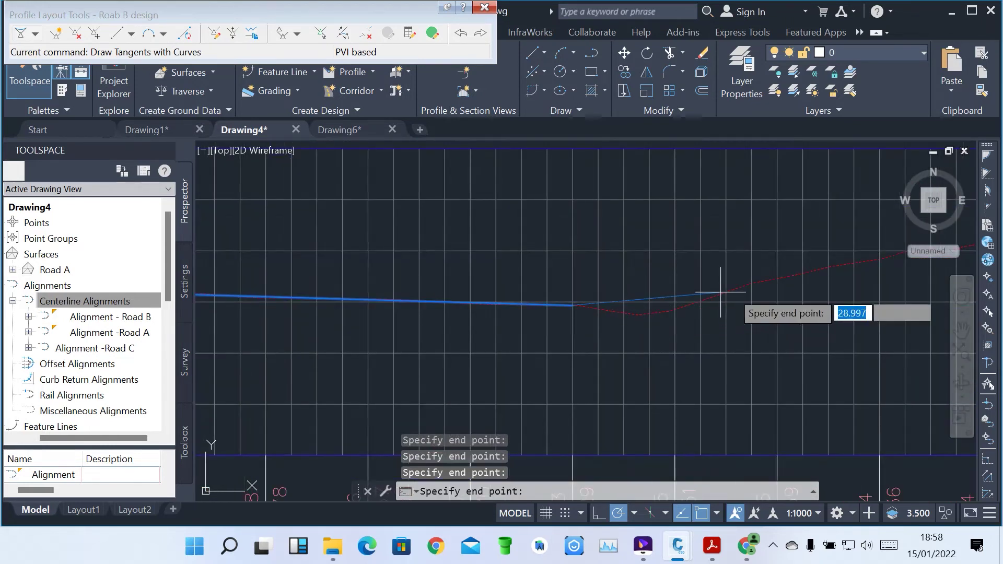
click(736, 286)
scroll(578, 399, down, 3)
scroll(692, 363, up, 3)
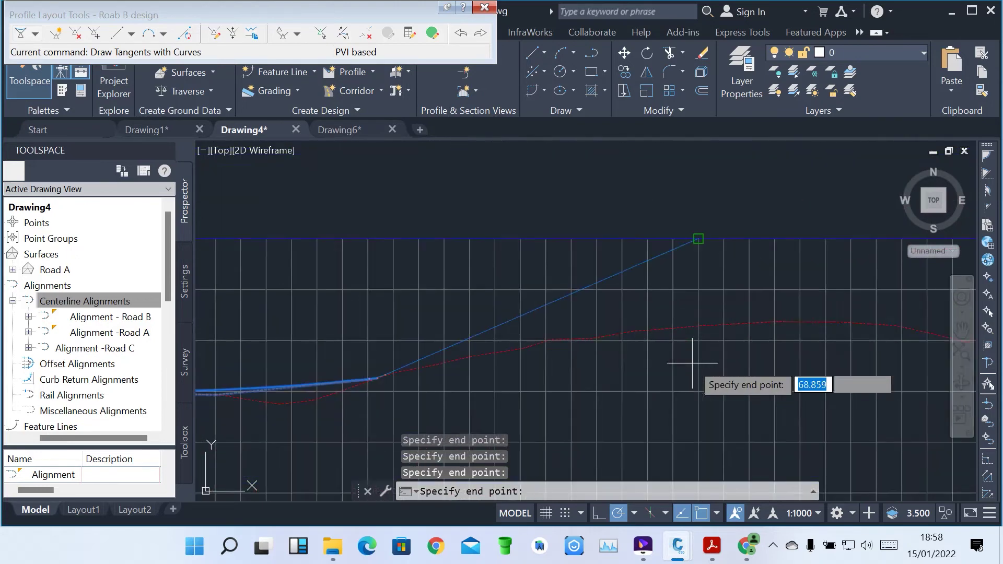
scroll(693, 363, up, 2)
click(702, 302)
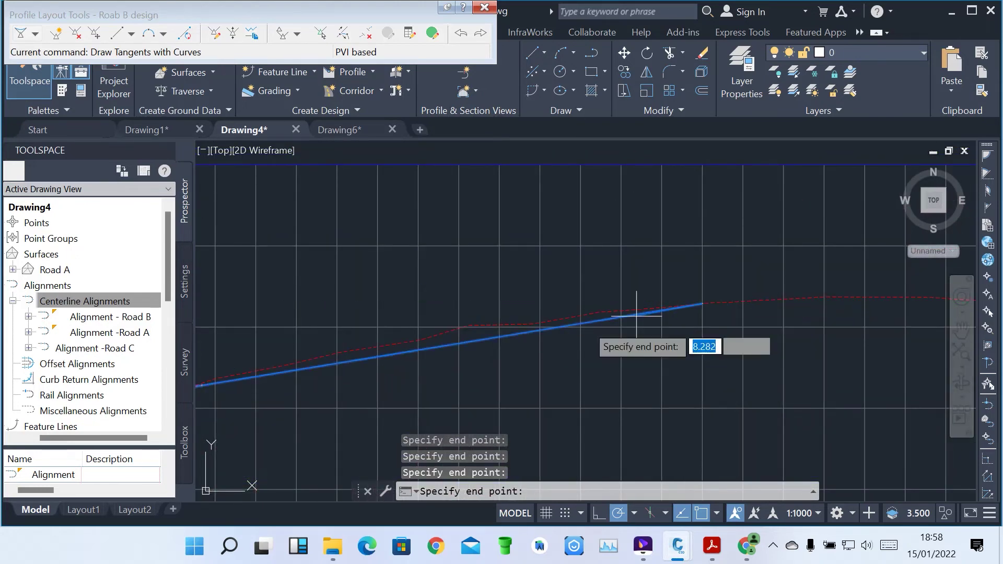
Step: Continue the Road B design profile along the ground line with vertices at about 0+330, 0+375 and 0+397
scroll(585, 324, down, 5)
scroll(611, 332, up, 5)
click(604, 330)
scroll(611, 333, down, 5)
scroll(749, 332, up, 3)
click(748, 332)
scroll(522, 355, down, 5)
scroll(632, 381, up, 4)
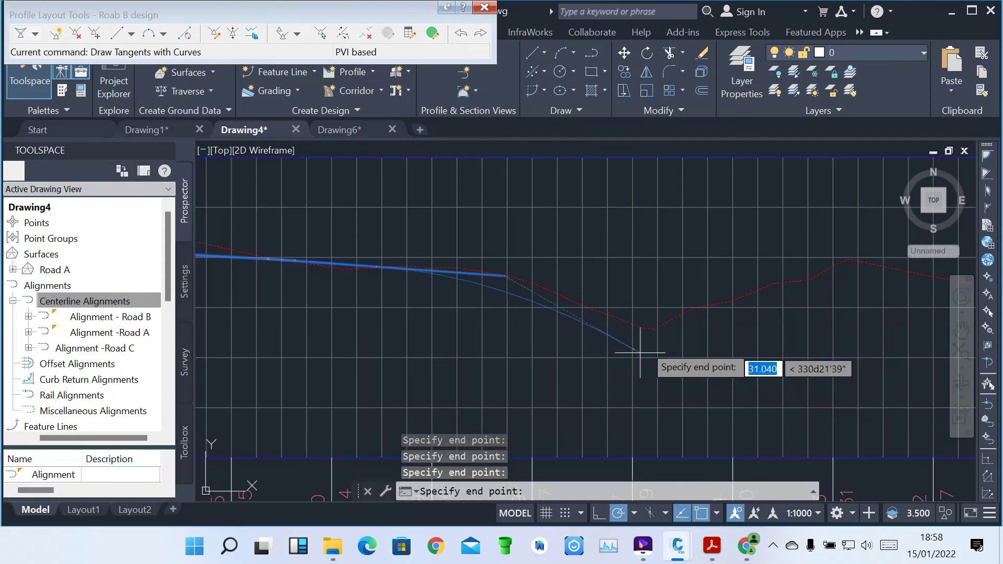
click(631, 324)
scroll(601, 308, down, 3)
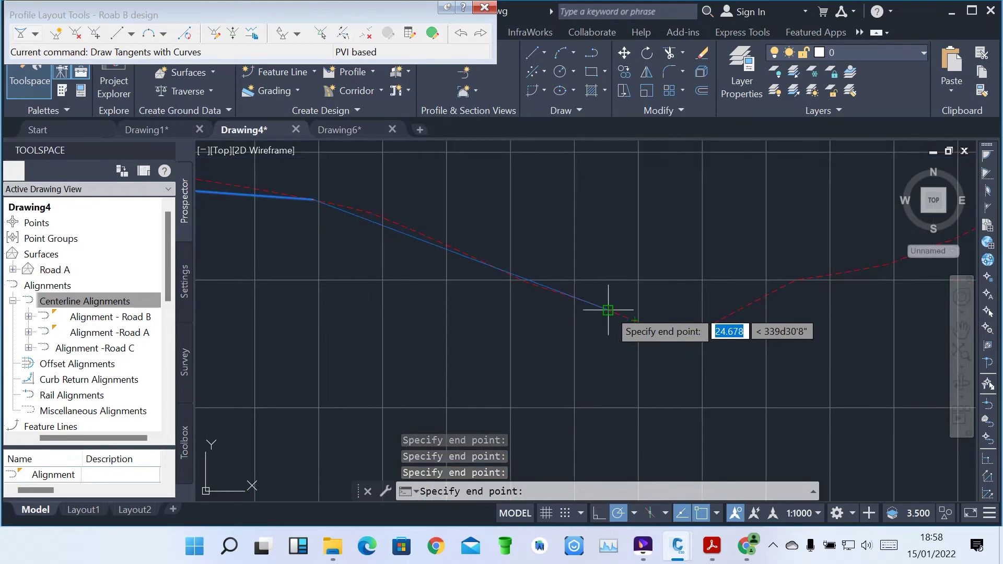
scroll(627, 355, up, 3)
scroll(663, 342, up, 4)
Step: Extend the Road B design profile over the next rise with vertices at about 0+412, 0+435, 0+443 and 0+485
click(676, 333)
scroll(580, 359, down, 3)
scroll(717, 347, up, 3)
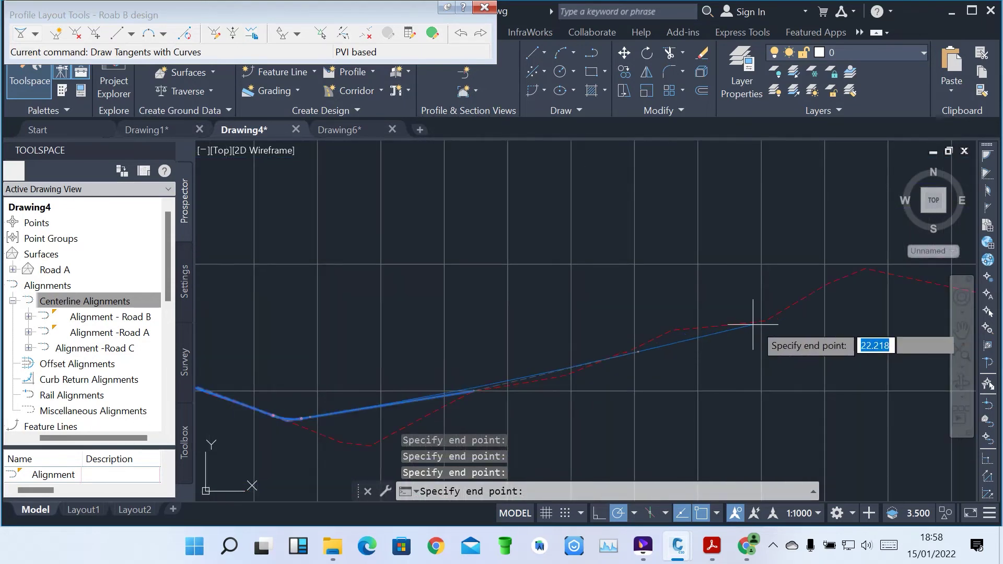
scroll(616, 454, down, 3)
scroll(726, 397, up, 3)
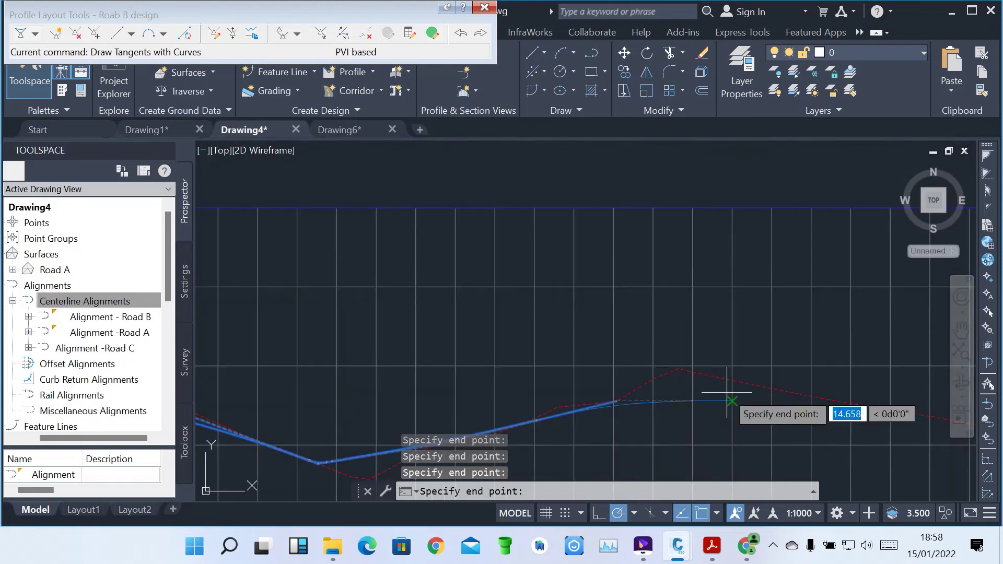
click(678, 369)
scroll(678, 368, down, 3)
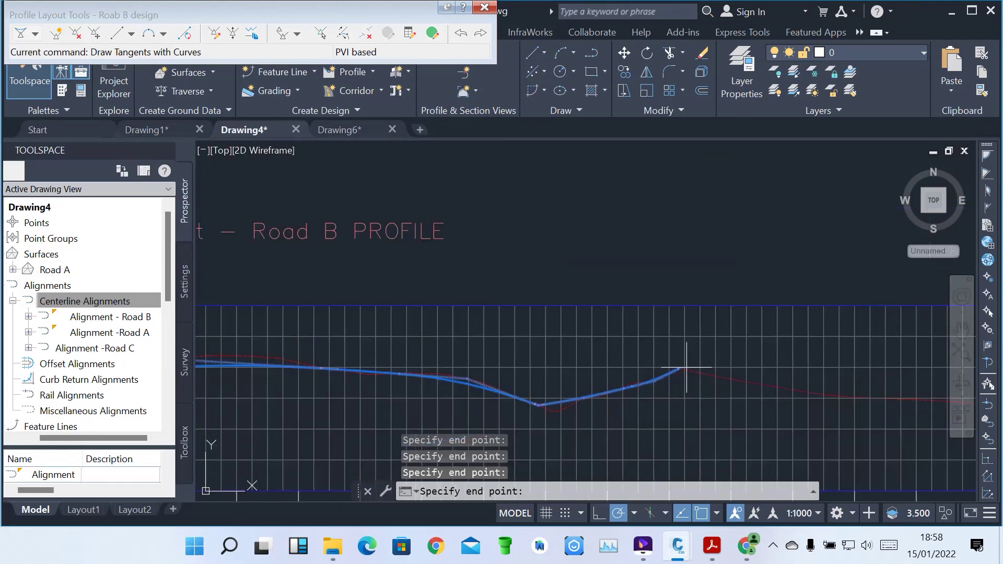
scroll(574, 381, down, 3)
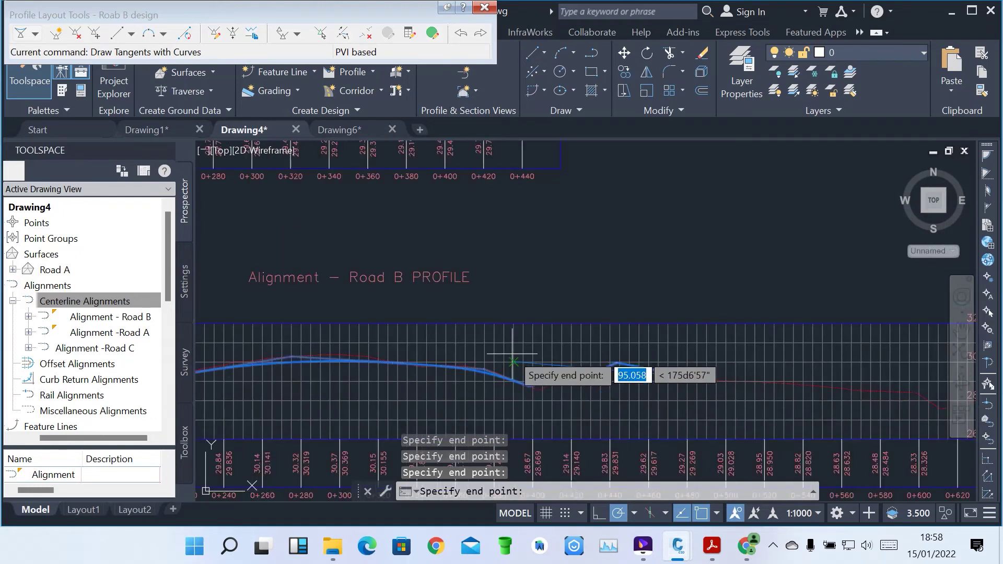
scroll(732, 397, up, 3)
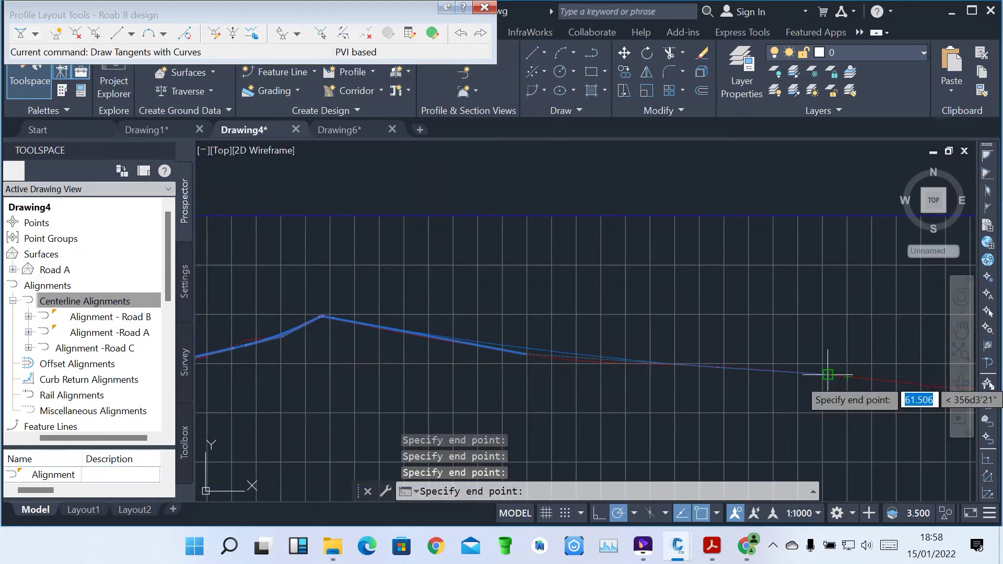
Step: Finish the Road B design profile through about 0+546 and 0+598 to the ground line's end at about 0+614, and close the profile layout tools
scroll(826, 376, down, 3)
scroll(579, 325, up, 8)
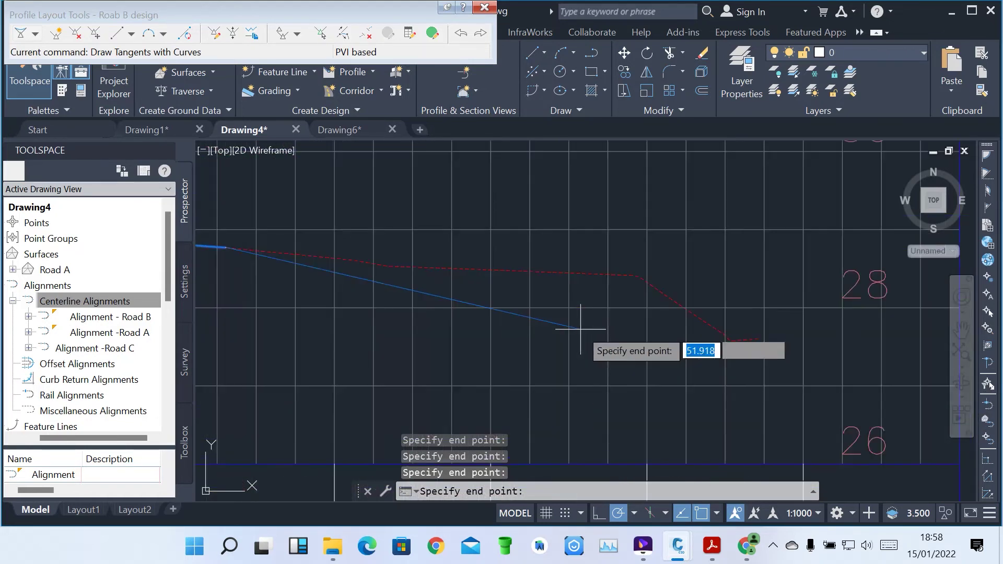
click(632, 276)
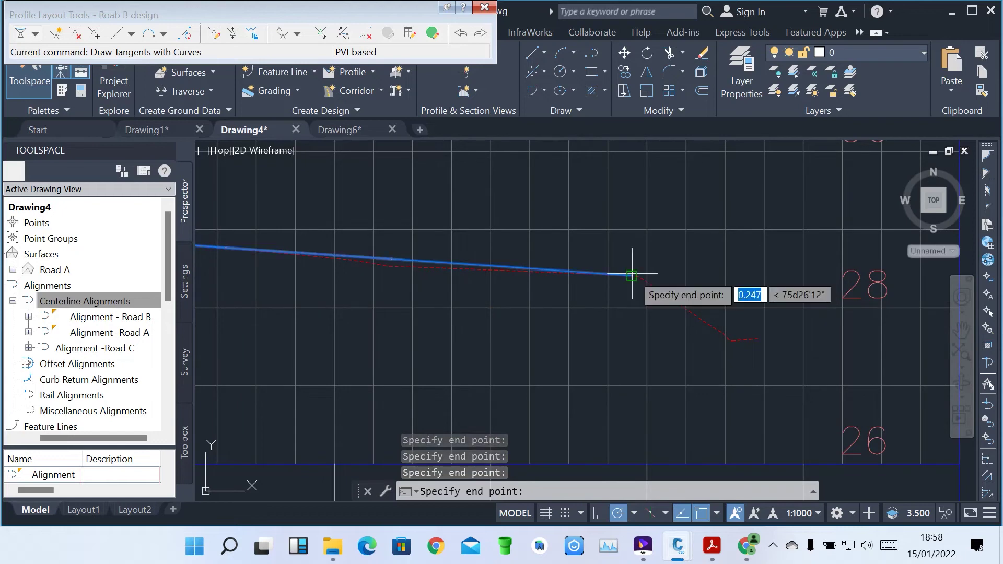
click(757, 339)
key(Return)
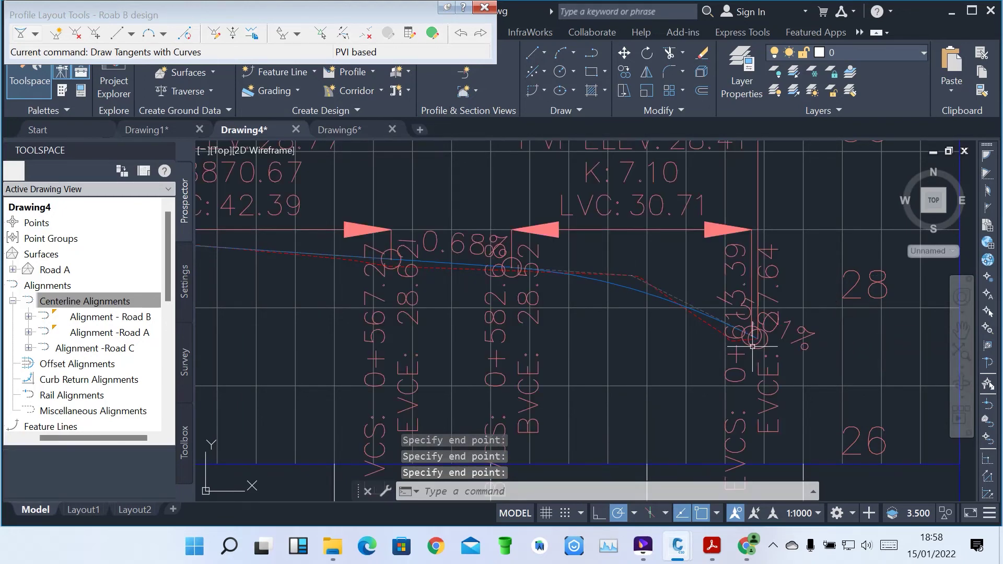
scroll(741, 366, down, 6)
scroll(741, 366, down, 5)
scroll(575, 342, up, 5)
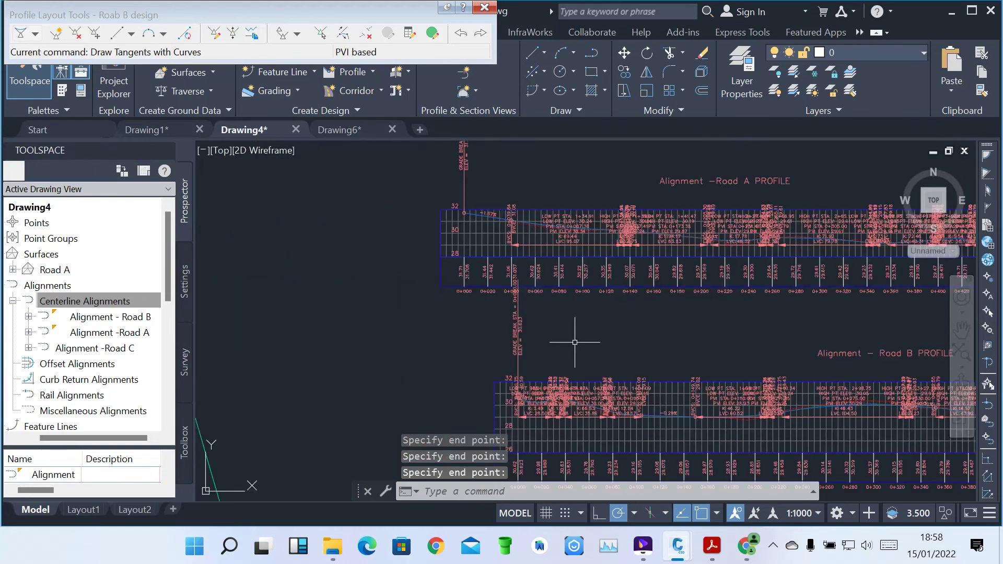
key(Escape)
key(Escape)
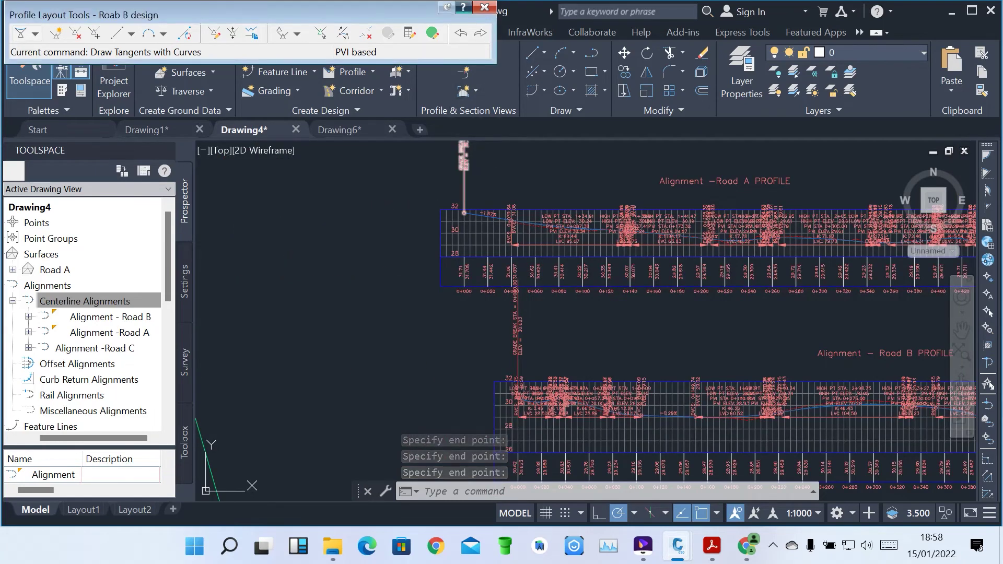
Step: Examine the alignments on the site plan, the Road A and Road B profile views with their design profiles, and the available profile creation commands
scroll(440, 239, down, 3)
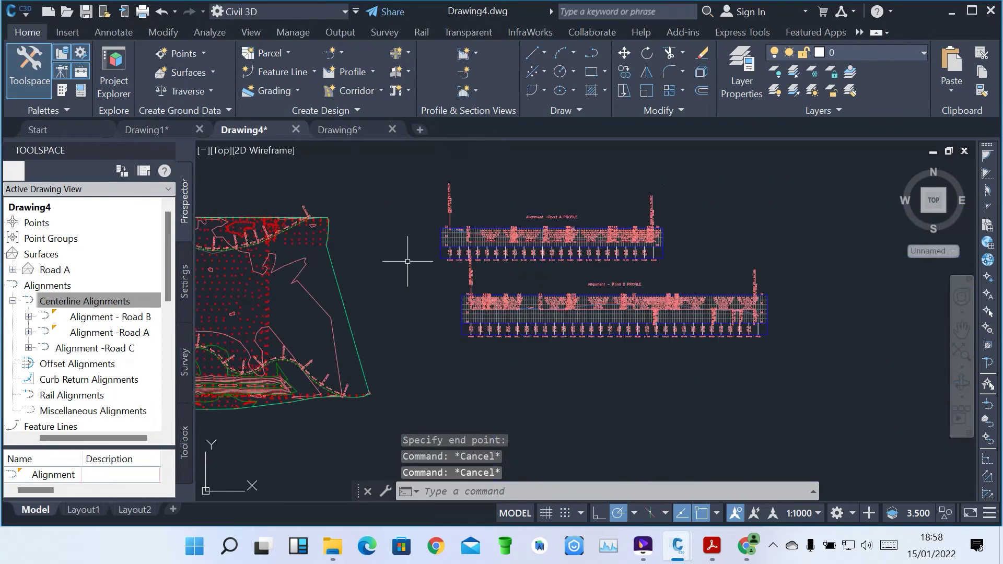
scroll(407, 261, up, 3)
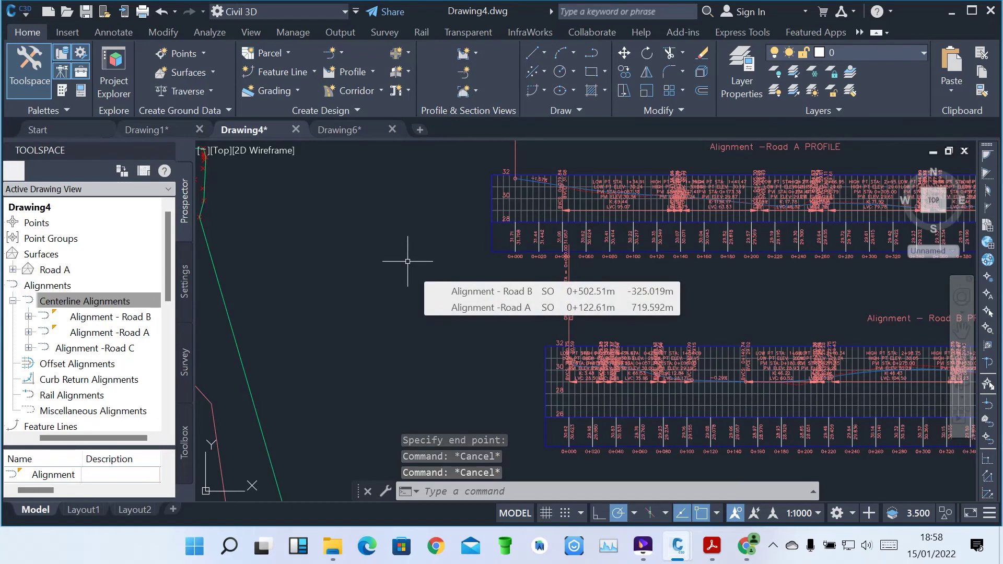
scroll(699, 298, down, 3)
scroll(316, 337, up, 4)
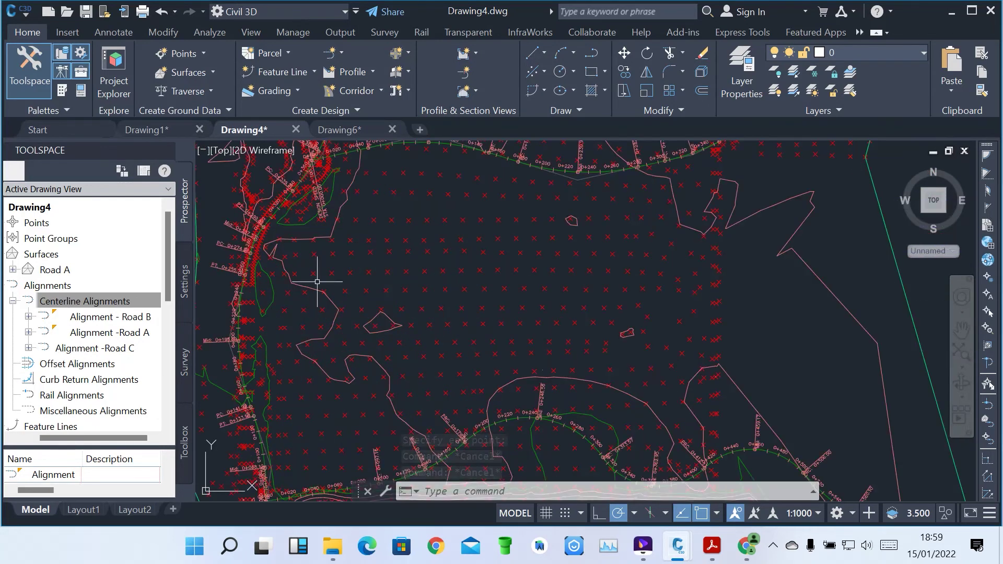
scroll(462, 307, down, 3)
scroll(480, 262, up, 4)
scroll(328, 359, down, 4)
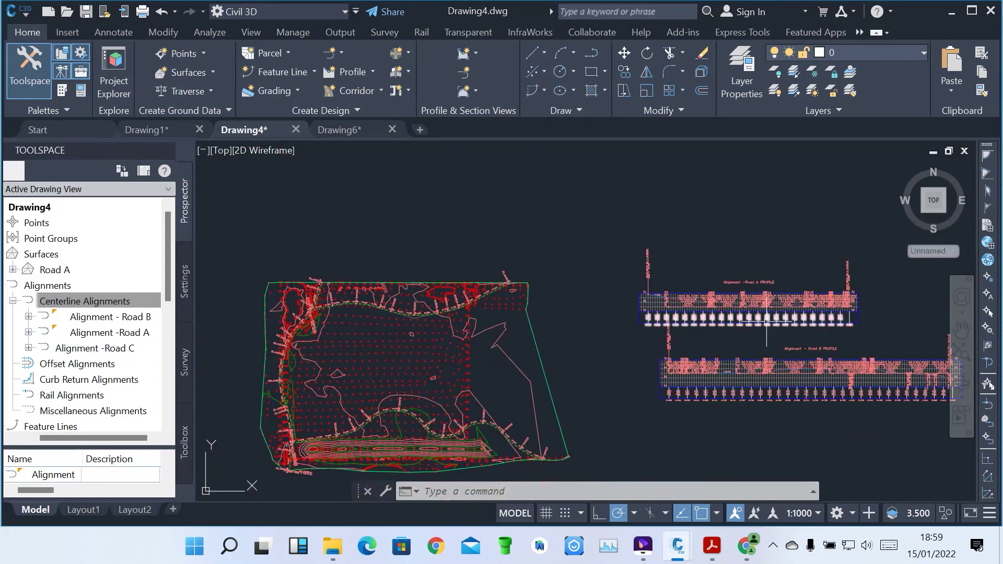
scroll(679, 313, up, 6)
mouse_move(517, 285)
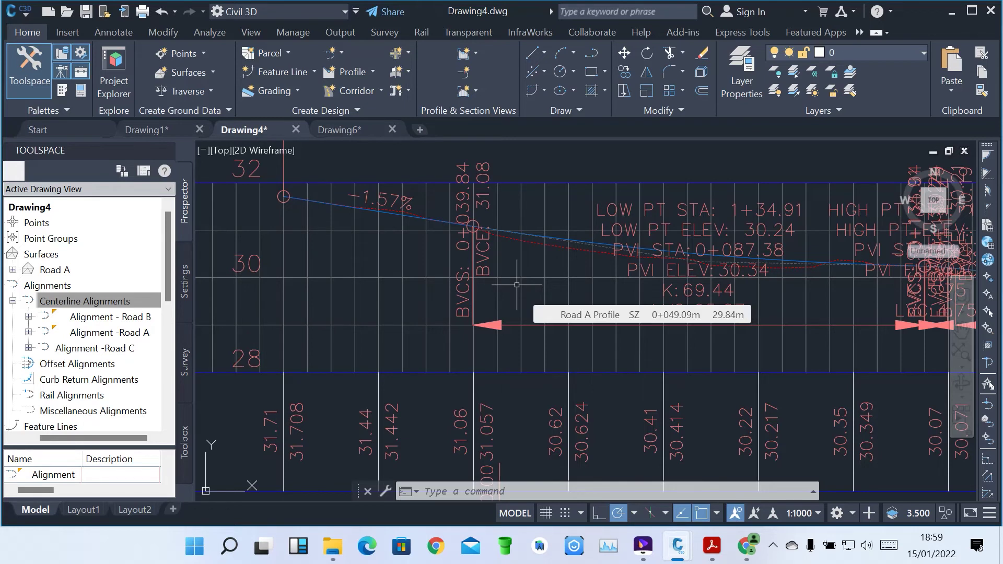
click(349, 71)
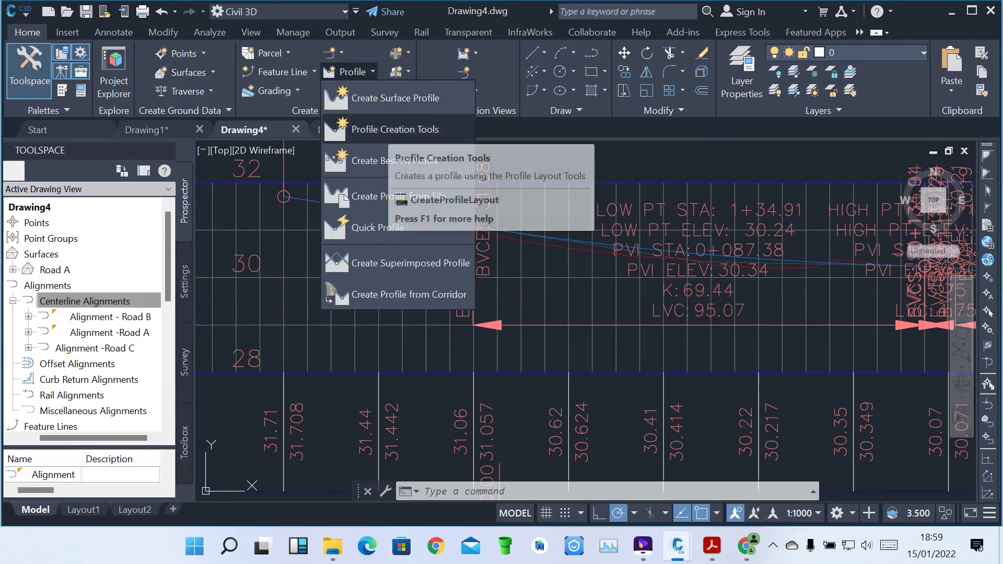
key(Escape)
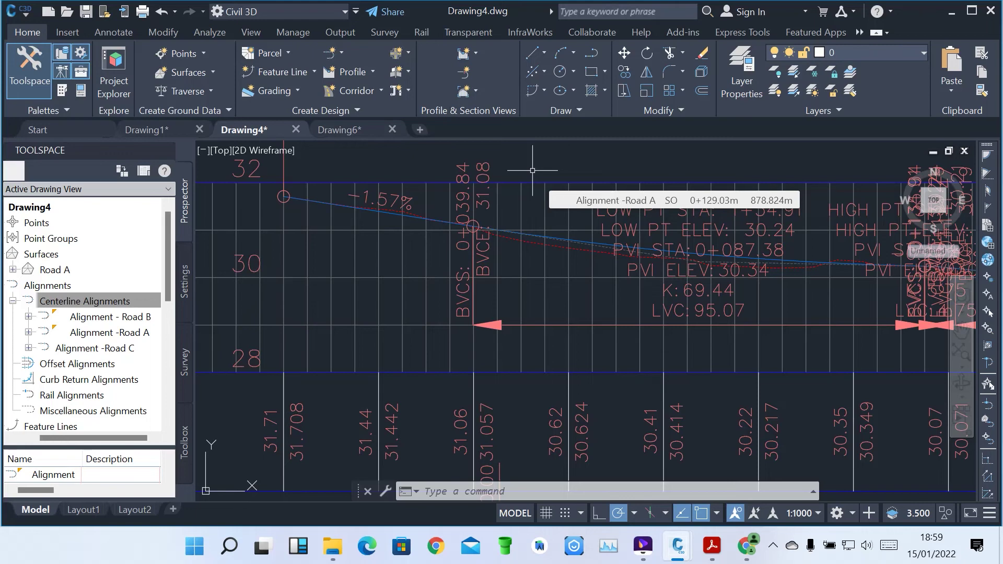
scroll(532, 170, down, 3)
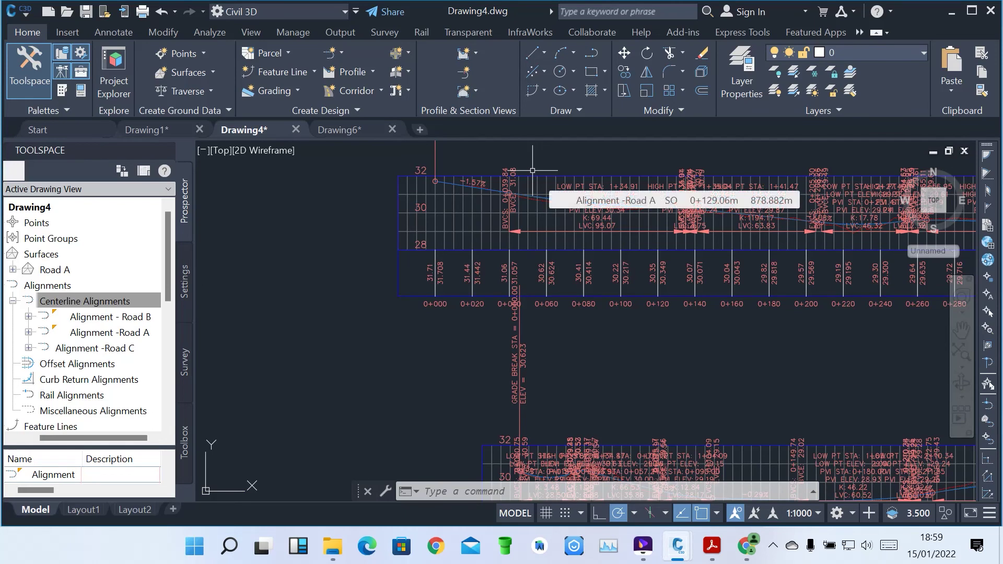
scroll(718, 303, down, 4)
scroll(575, 257, down, 2)
scroll(372, 334, up, 4)
scroll(432, 295, down, 2)
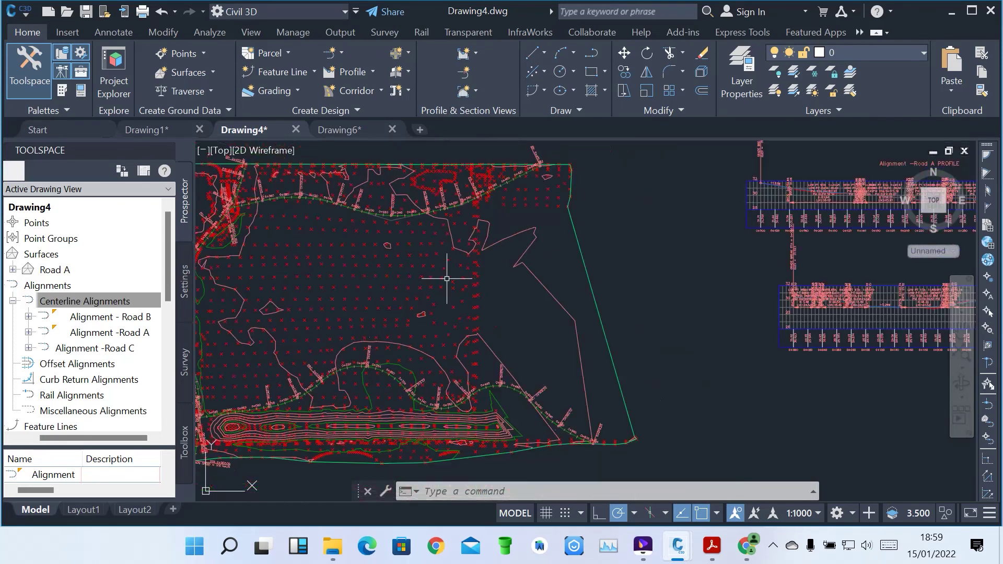
mouse_move(446, 278)
mouse_move(745, 545)
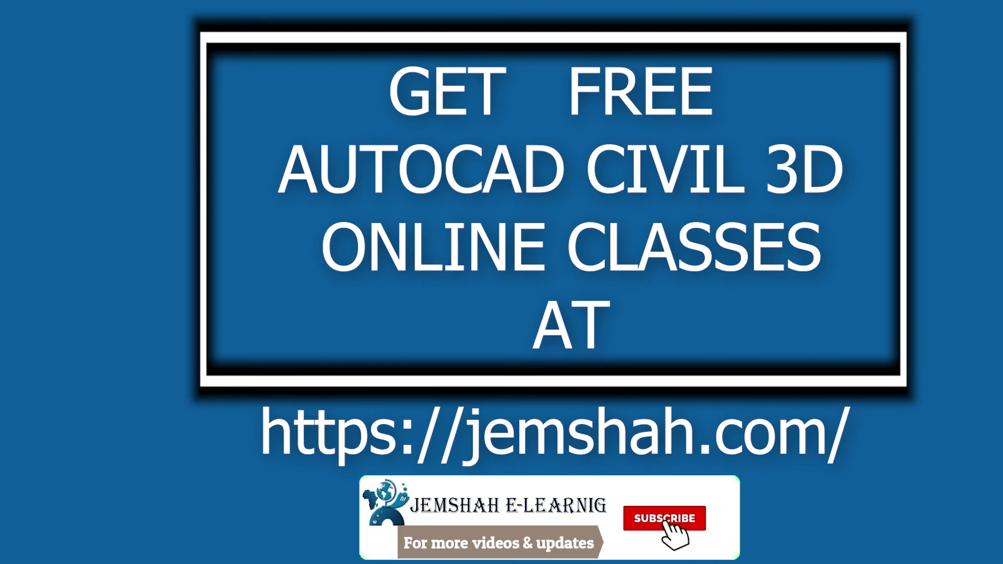